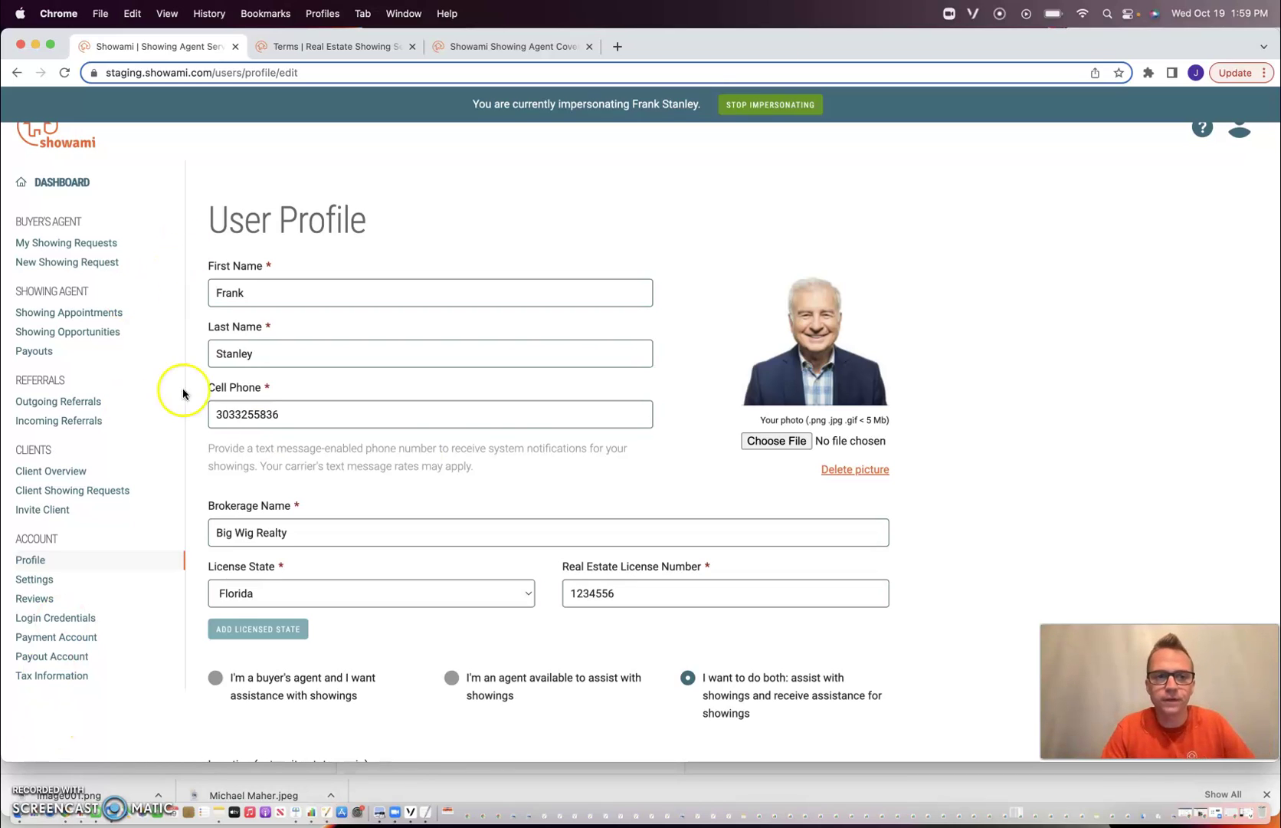
Scroll down the User Profile page to the licensed-state section below the Florida license
{"action": "scroll", "coordinate": [517, 456], "scroll_direction": "down", "scroll_amount": 1}
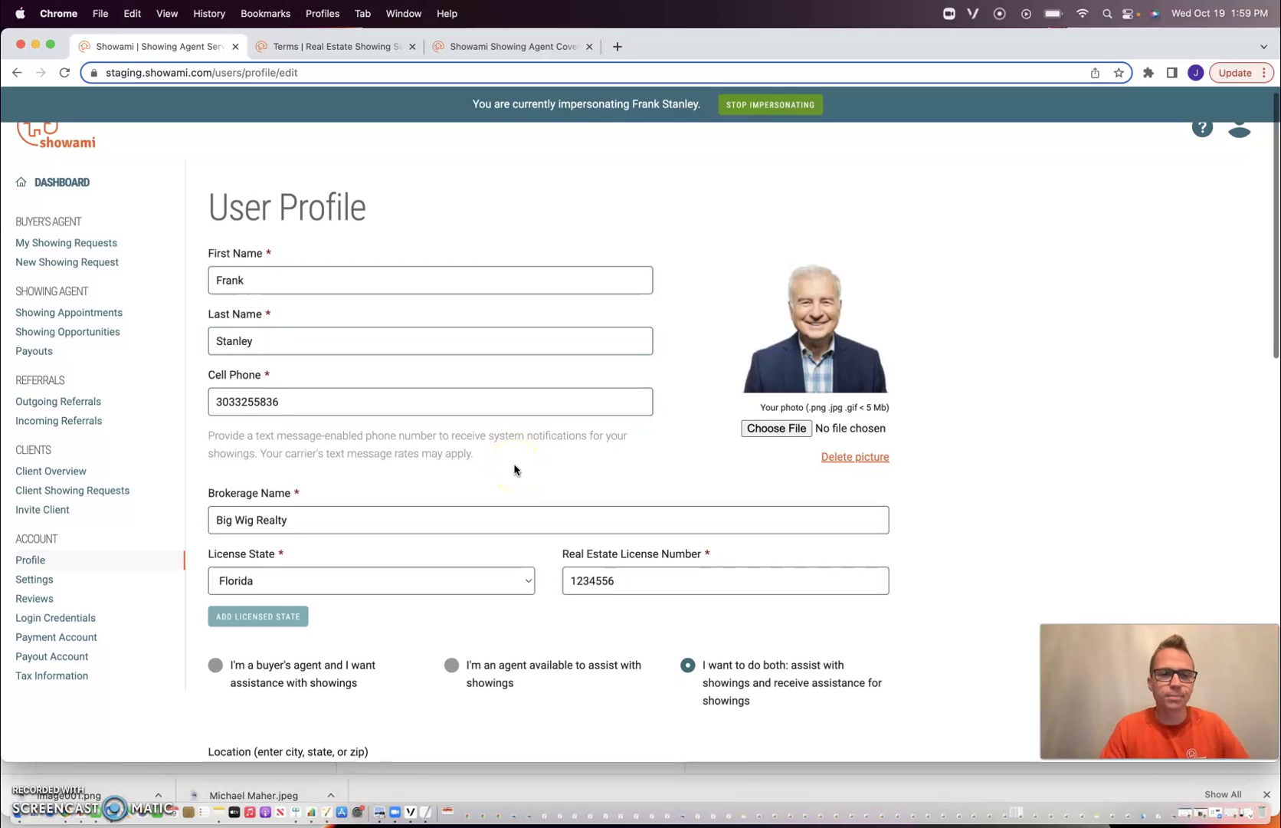
{"action": "scroll", "coordinate": [514, 469], "scroll_direction": "down", "scroll_amount": 4}
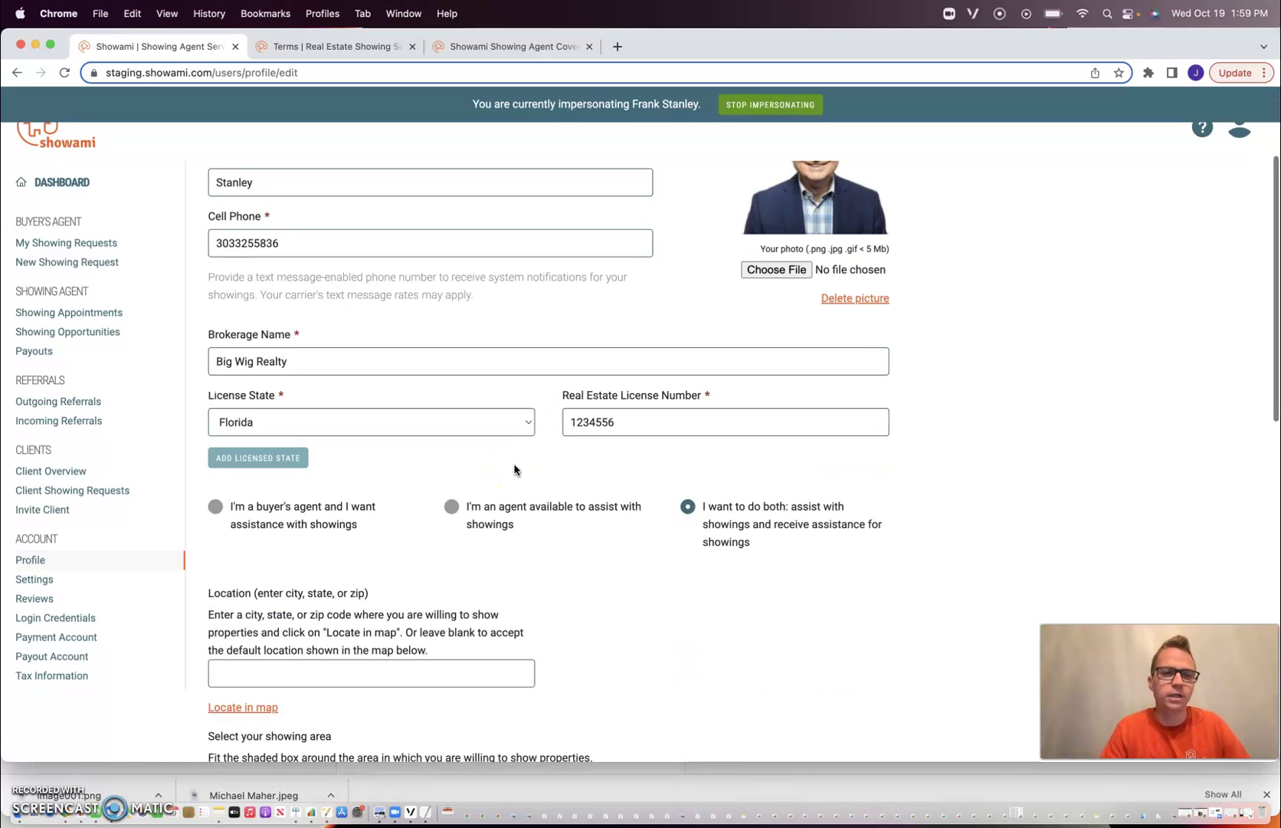
{"action": "scroll", "coordinate": [514, 469], "scroll_direction": "down", "scroll_amount": 1}
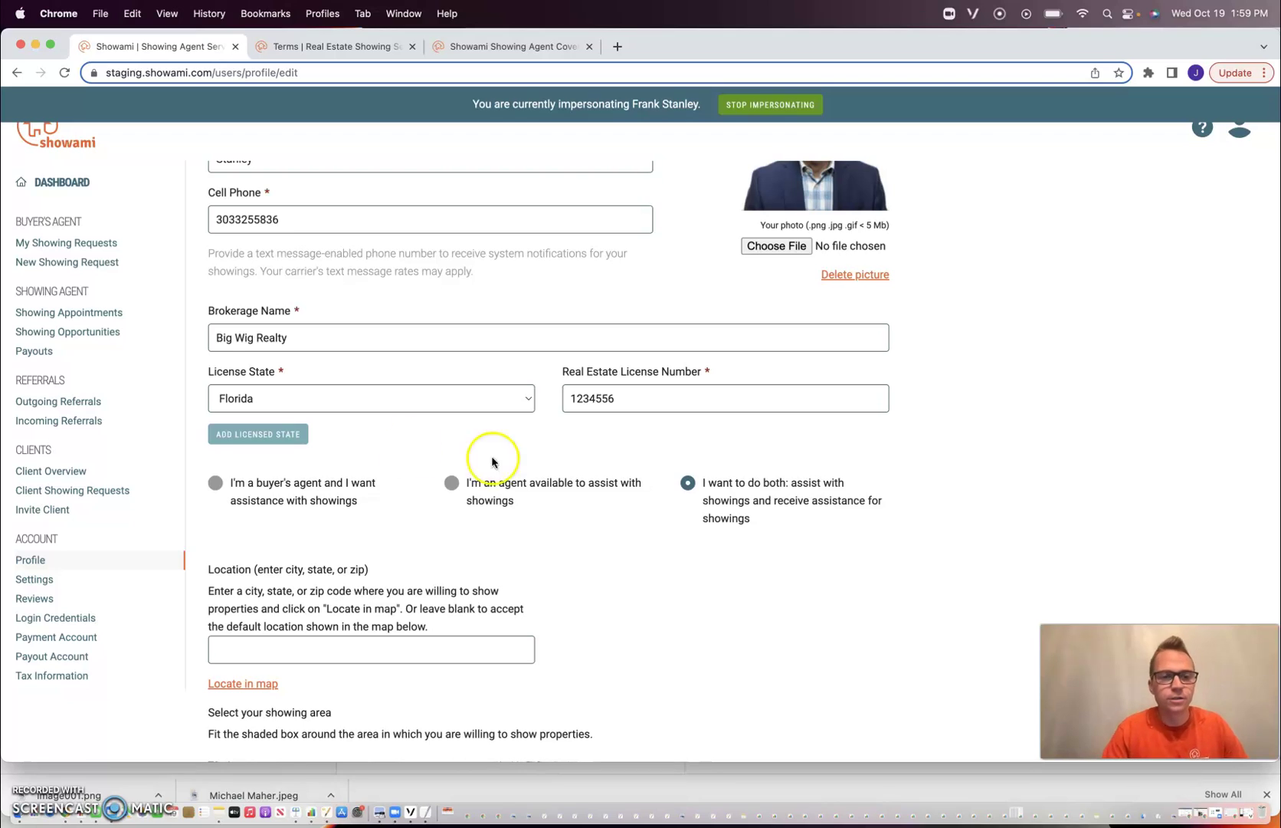
Add a second licensed-state row, then remove it so Florida stays the only licensed state
{"action": "left_click", "coordinate": [237, 441]}
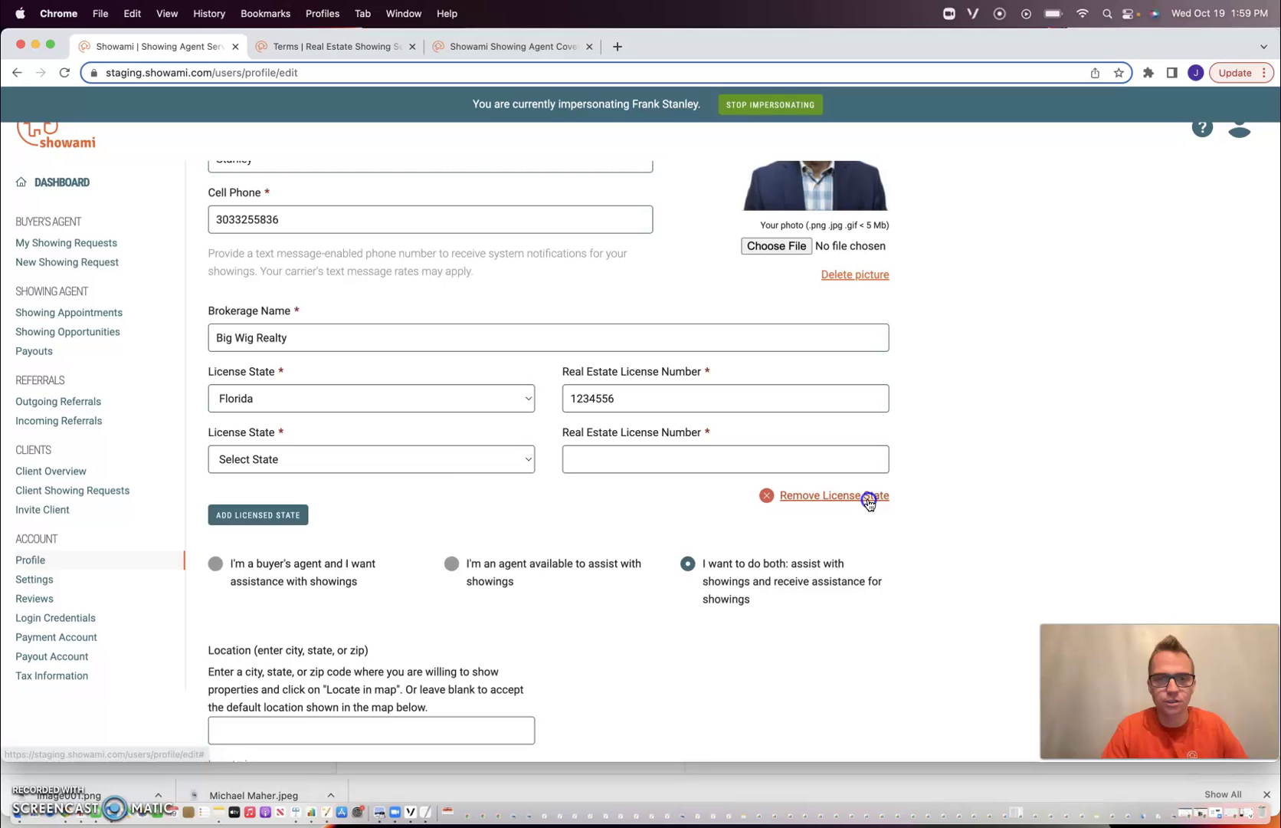
{"action": "left_click", "coordinate": [867, 497]}
{"action": "scroll", "coordinate": [625, 606], "scroll_direction": "down", "scroll_amount": 5}
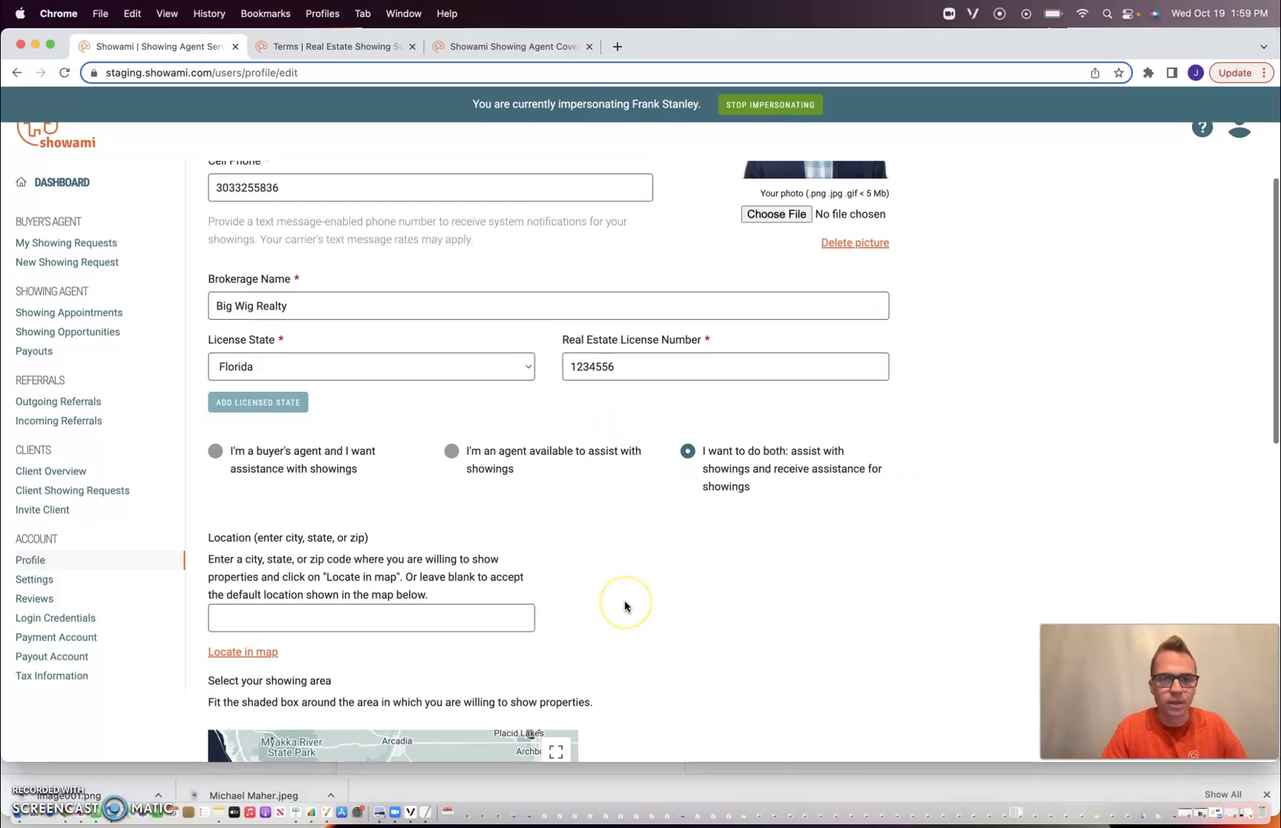
{"action": "scroll", "coordinate": [624, 605], "scroll_direction": "down", "scroll_amount": 1}
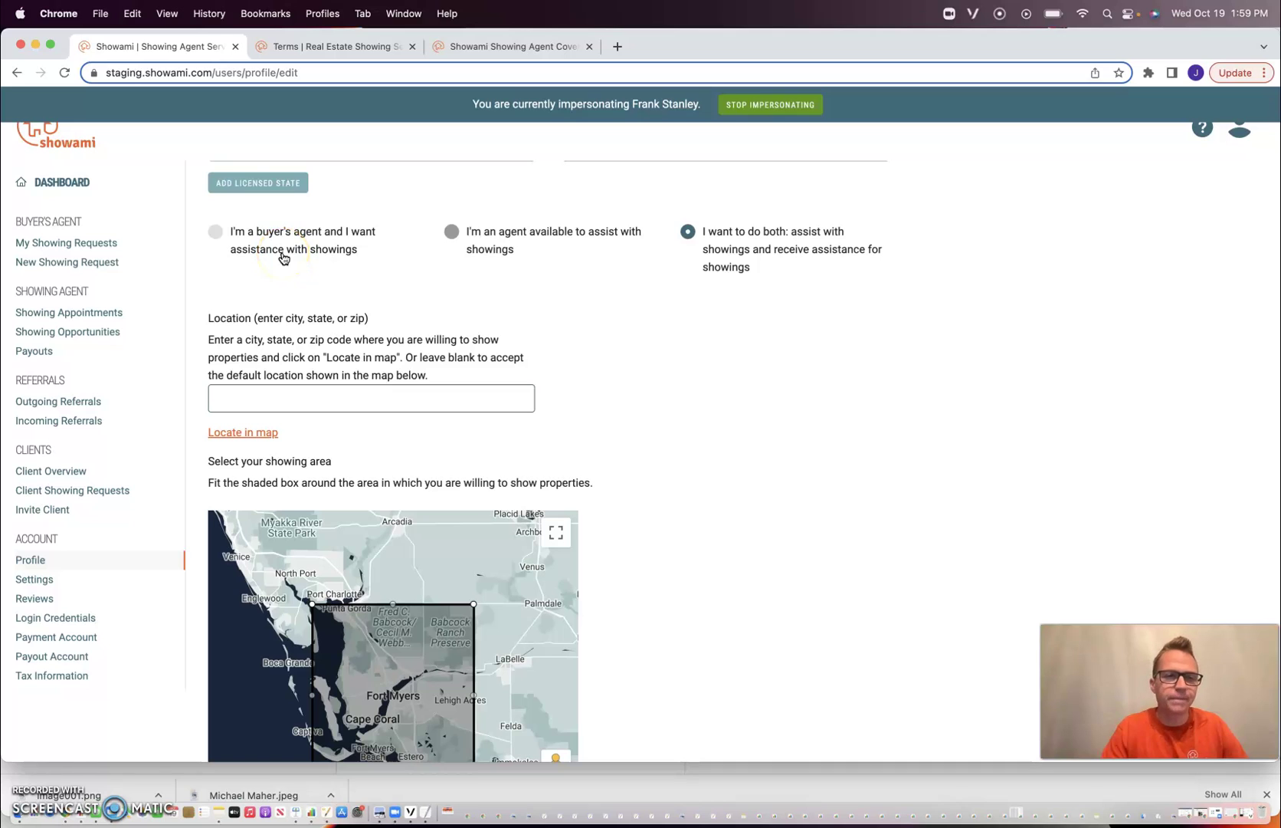
{"action": "scroll", "coordinate": [283, 258], "scroll_direction": "up", "scroll_amount": 3}
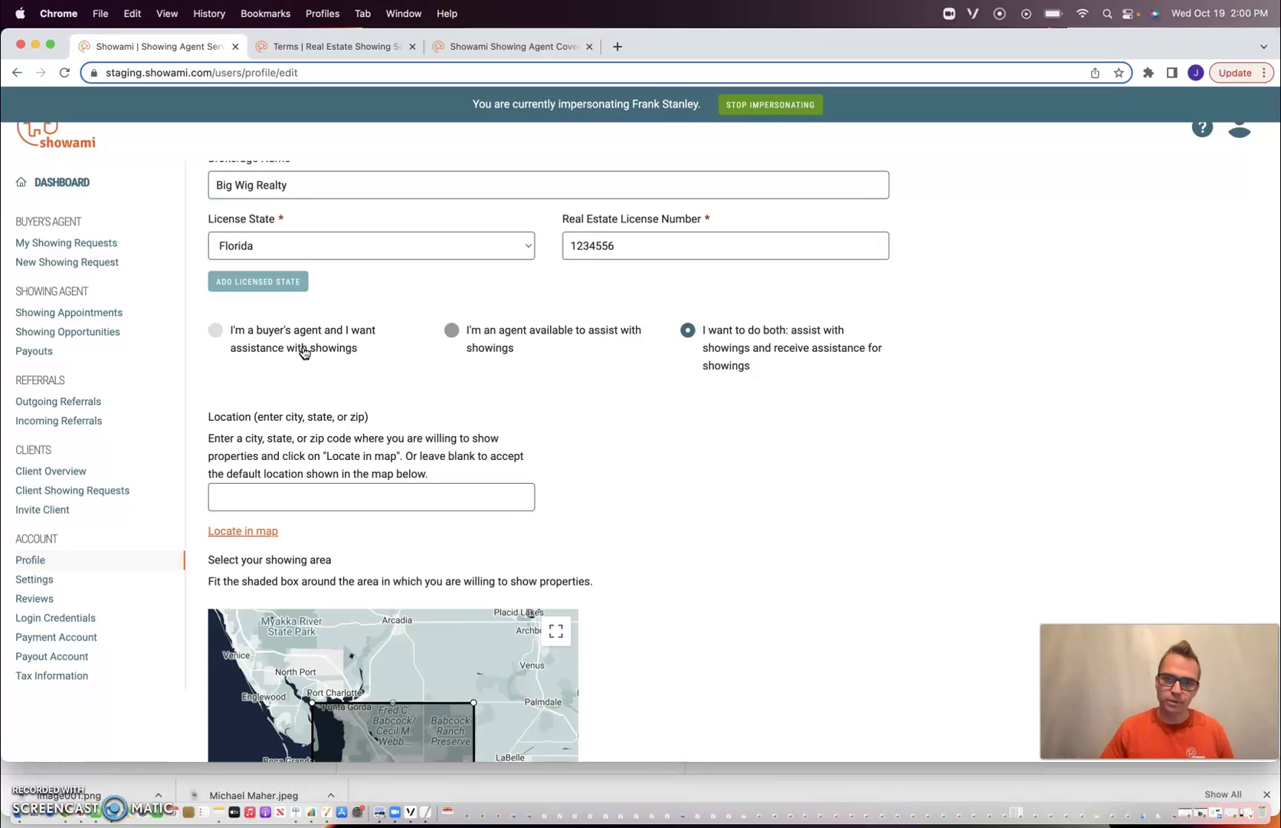
Set the profile's role options and bring the Fort Myers/Cape Coral showing-area map into view
{"action": "left_click", "coordinate": [483, 339]}
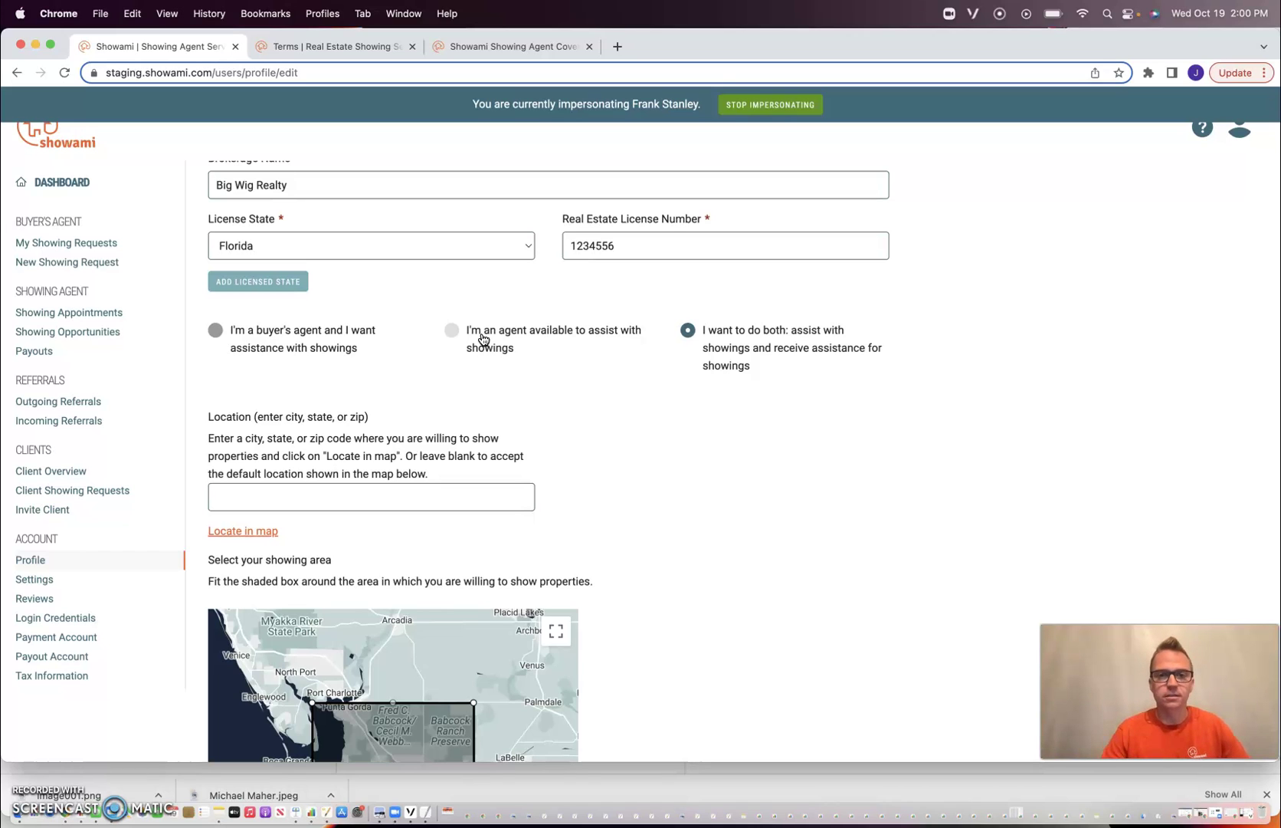
{"action": "left_click", "coordinate": [607, 449]}
{"action": "scroll", "coordinate": [607, 450], "scroll_direction": "down", "scroll_amount": 3}
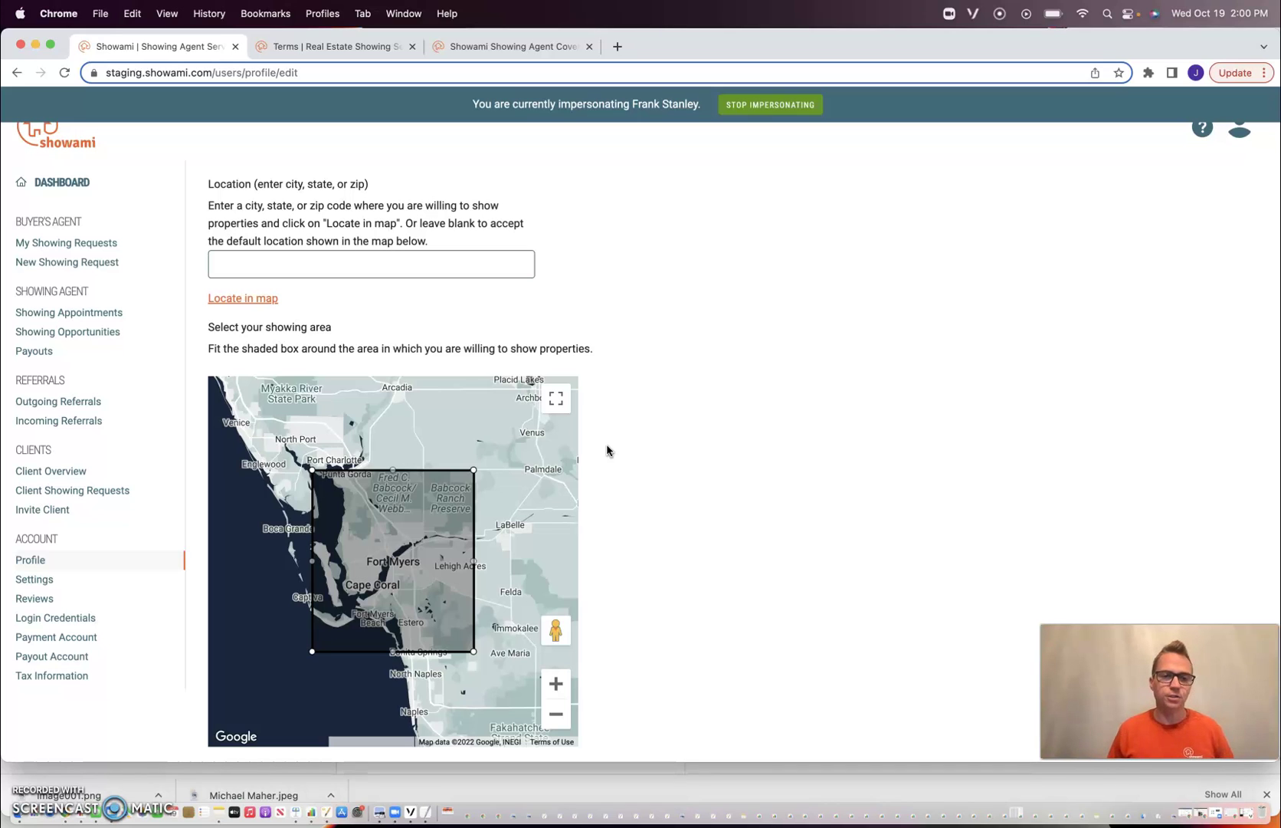
Scroll past the license checkbox and UPDATE button, then view the 'Terms | Real Estate Showing' page
{"action": "scroll", "coordinate": [607, 450], "scroll_direction": "down", "scroll_amount": 2}
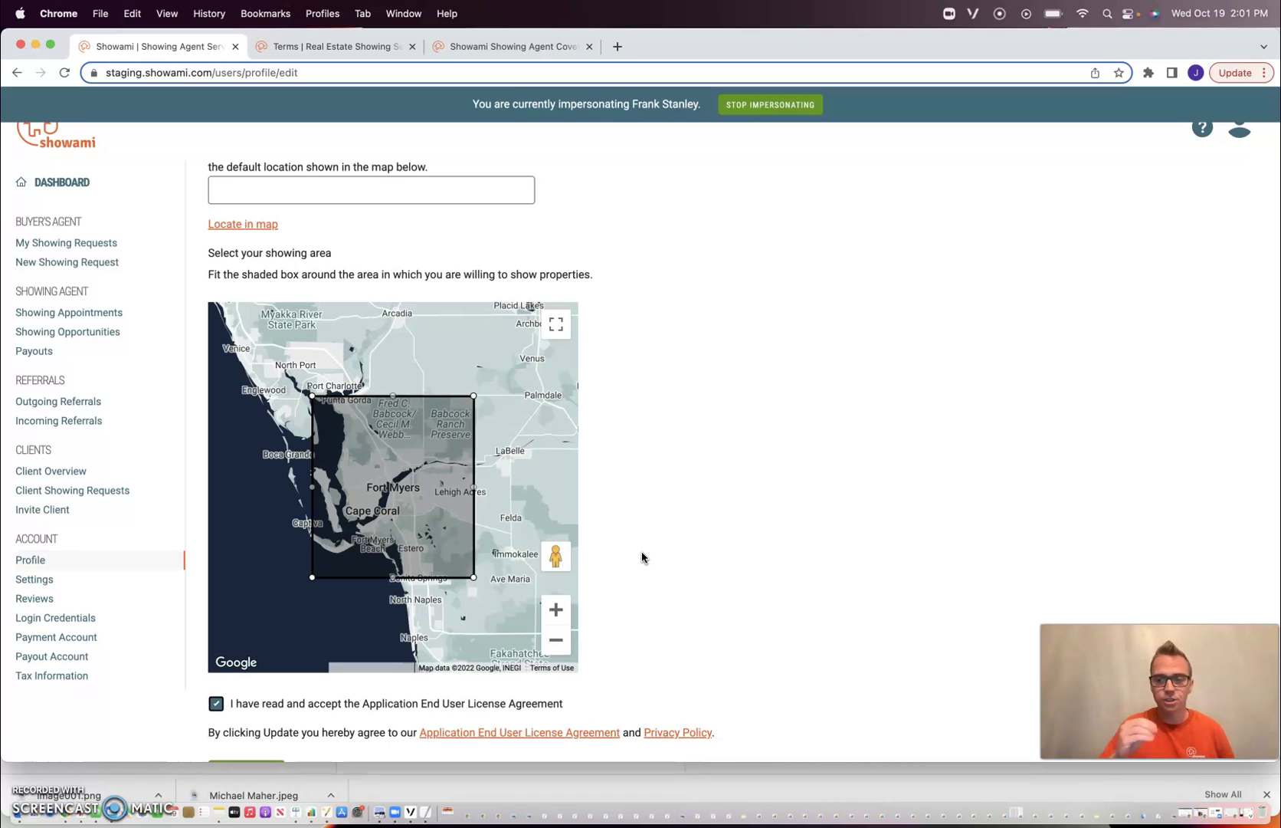
{"action": "scroll", "coordinate": [643, 557], "scroll_direction": "down", "scroll_amount": 4}
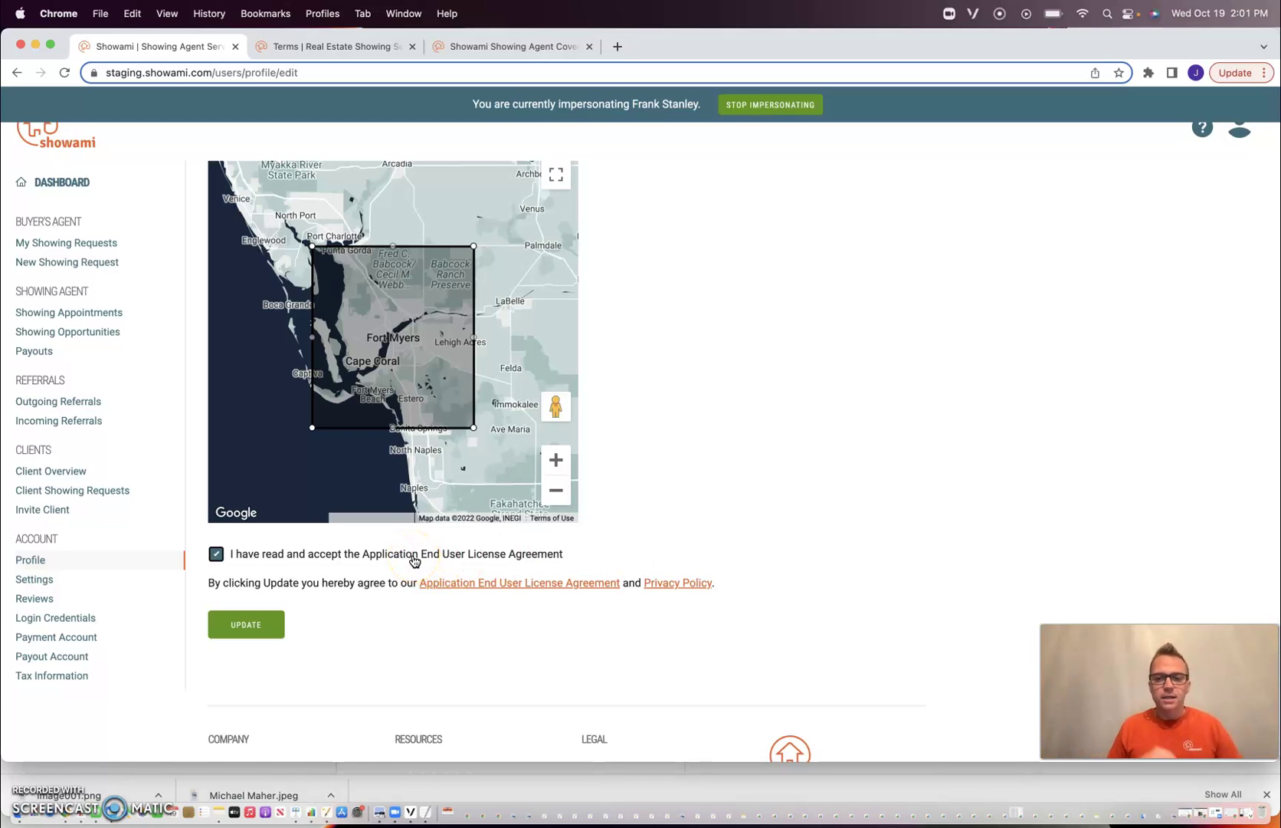
{"action": "left_click", "coordinate": [316, 48]}
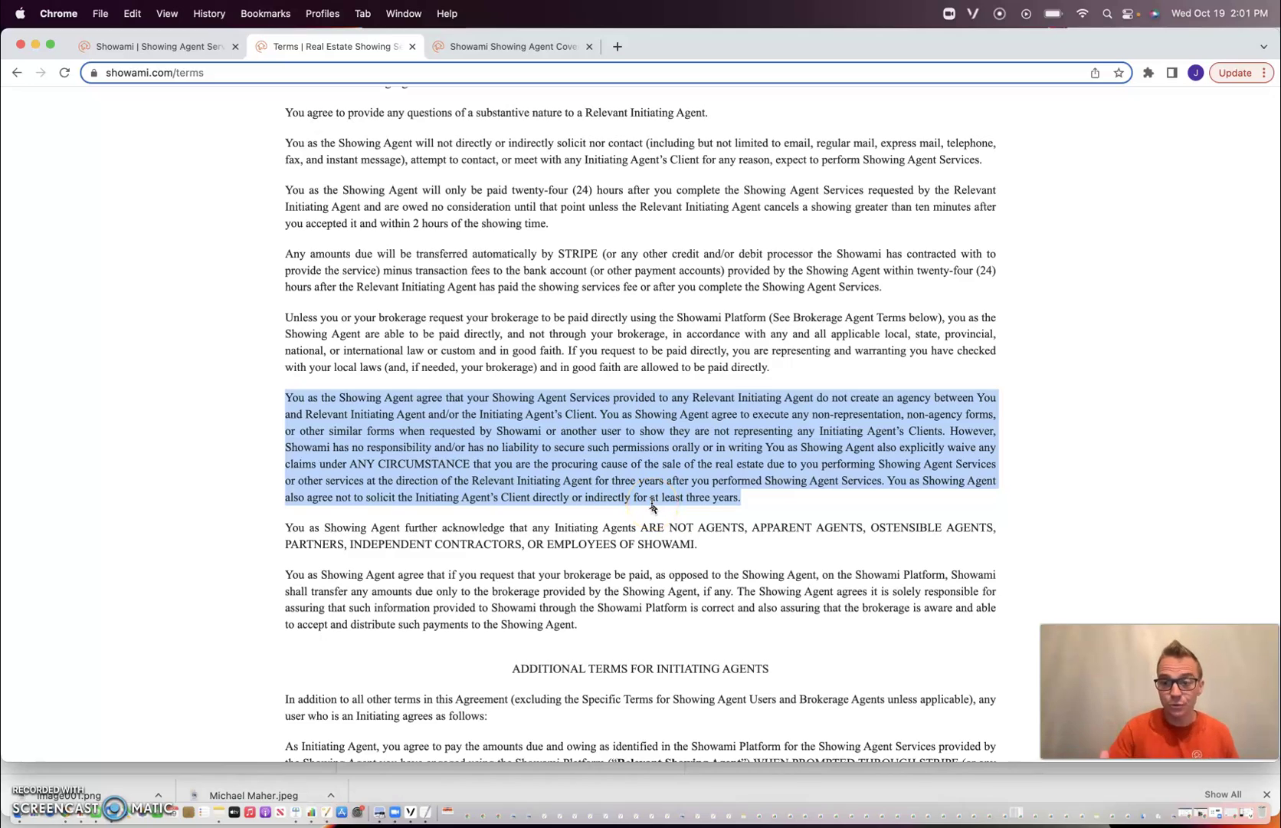
Return to the 'Showami | Showing Agent' tab with the profile edit page
{"action": "left_click", "coordinate": [185, 47]}
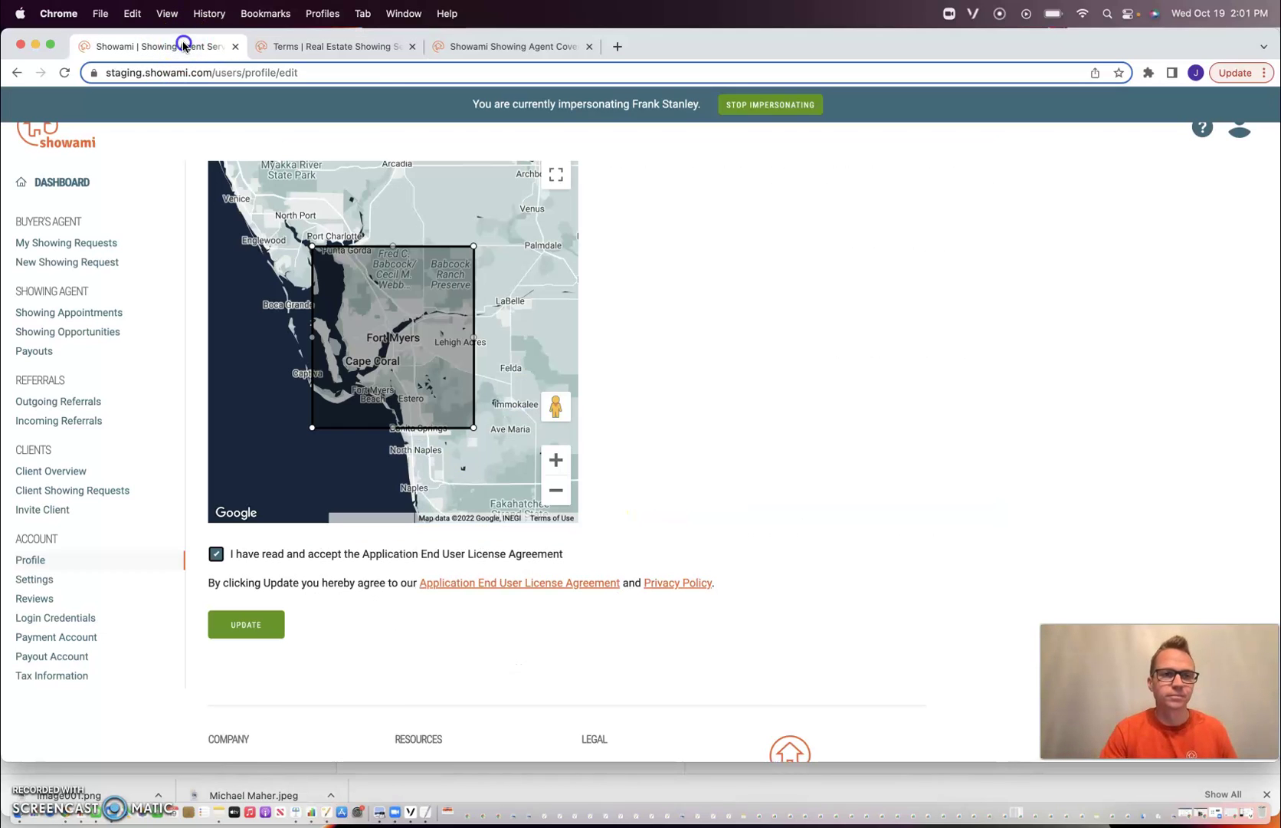
Start a New Showing Request from the Buyer's Agent sidebar
{"action": "scroll", "coordinate": [709, 376], "scroll_direction": "down", "scroll_amount": 1}
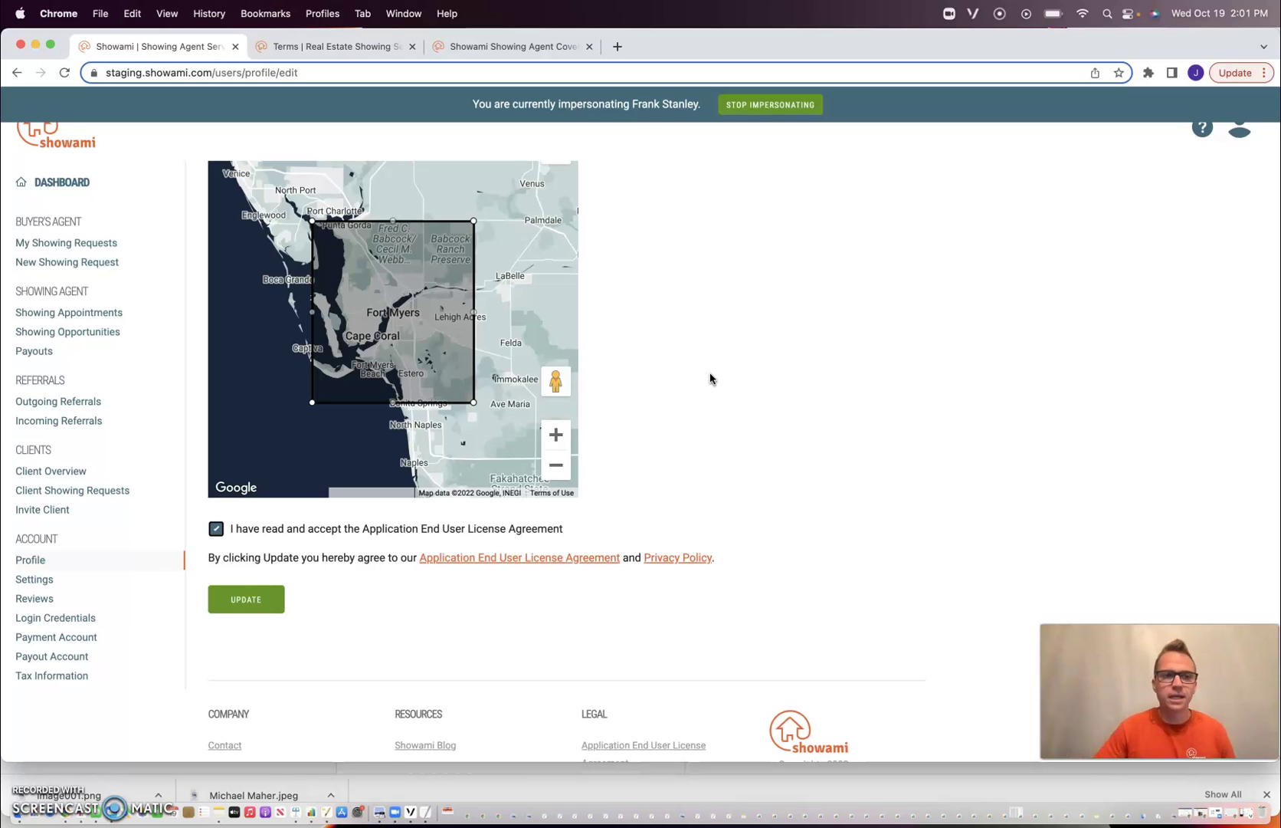
{"action": "left_click", "coordinate": [51, 268]}
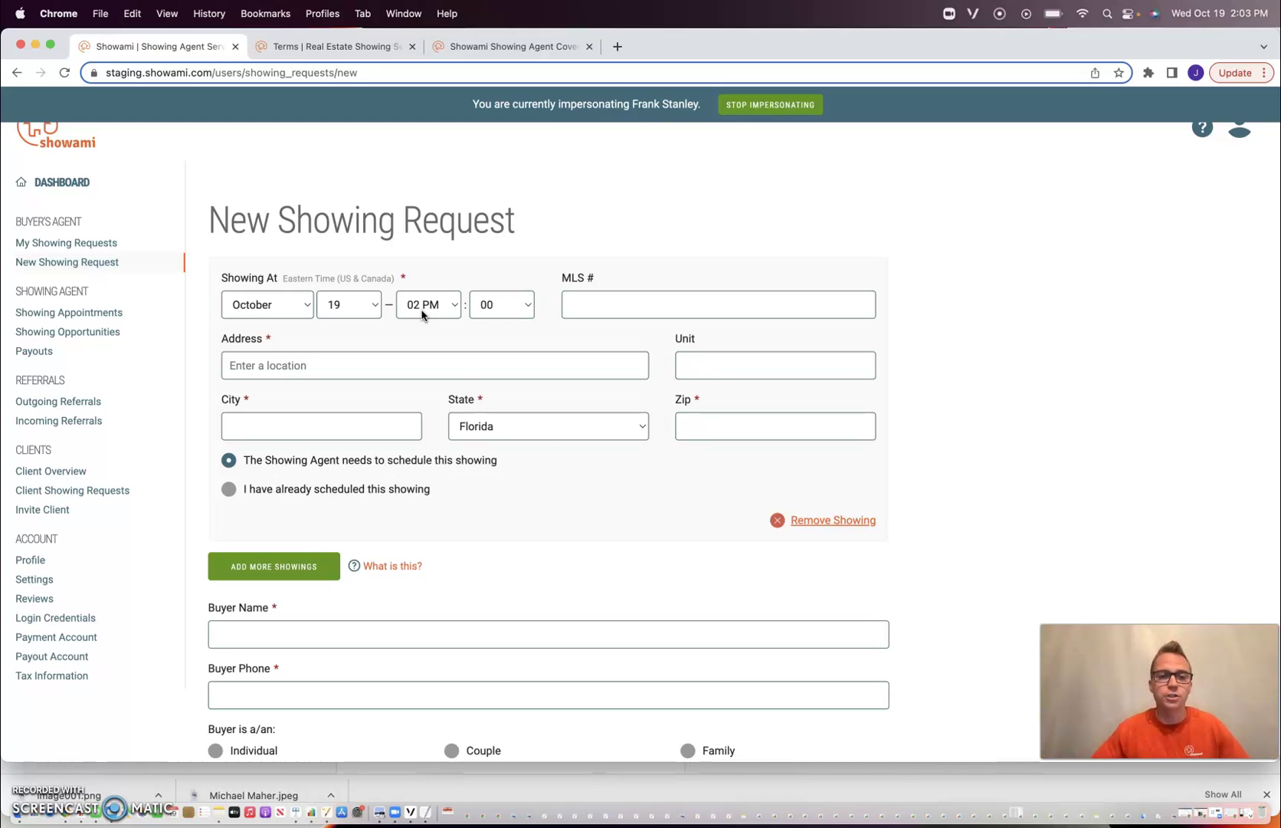
{"action": "left_click_drag", "start_coordinate": [422, 315], "coordinate": [425, 358]}
{"action": "left_click", "coordinate": [598, 302]}
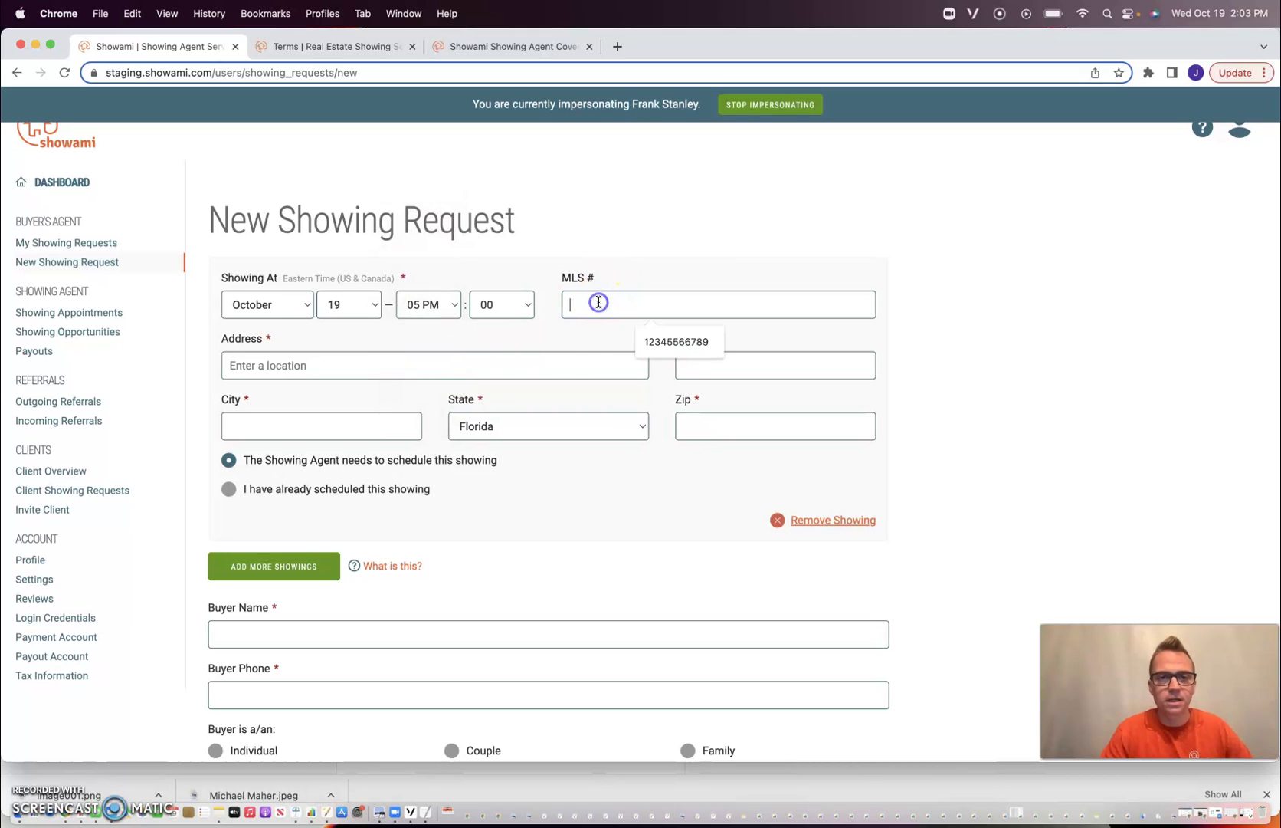
{"action": "left_click", "coordinate": [670, 342]}
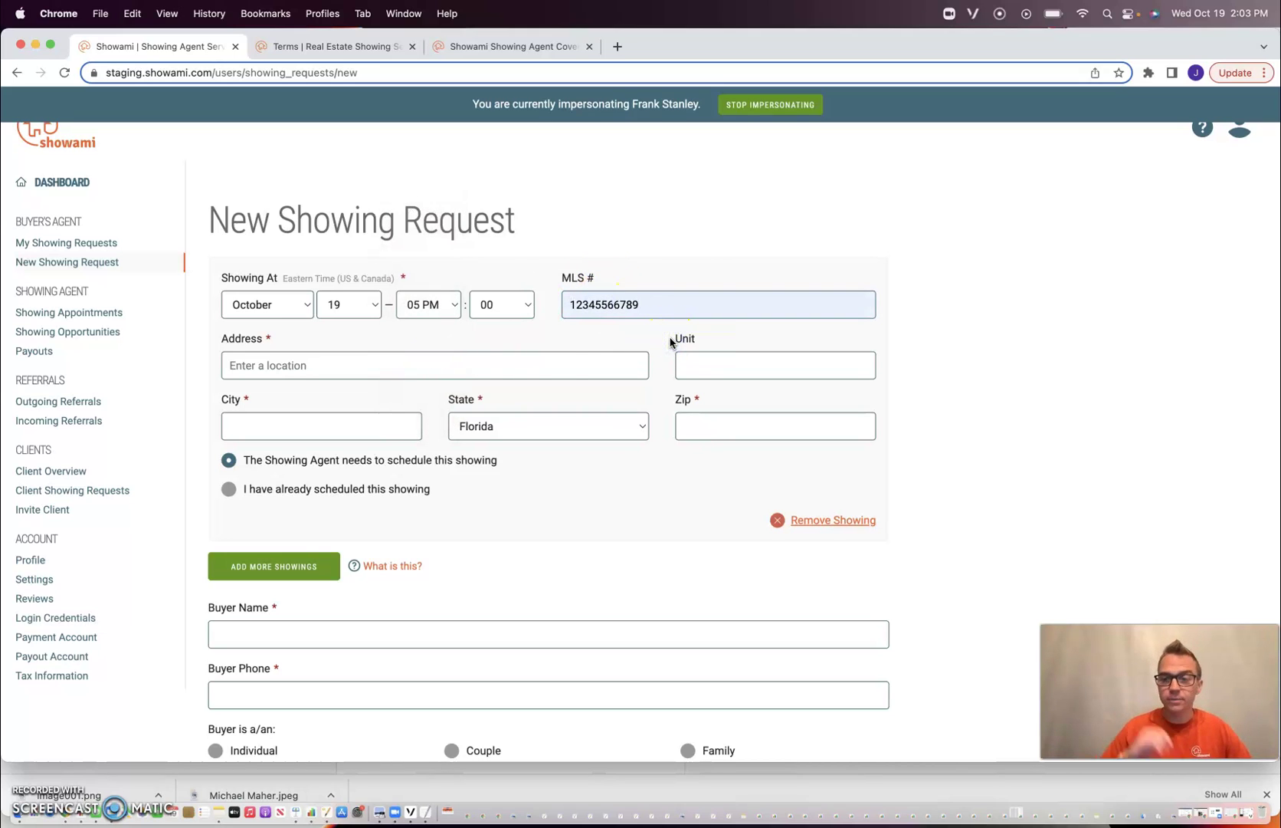
{"action": "left_click", "coordinate": [580, 365]}
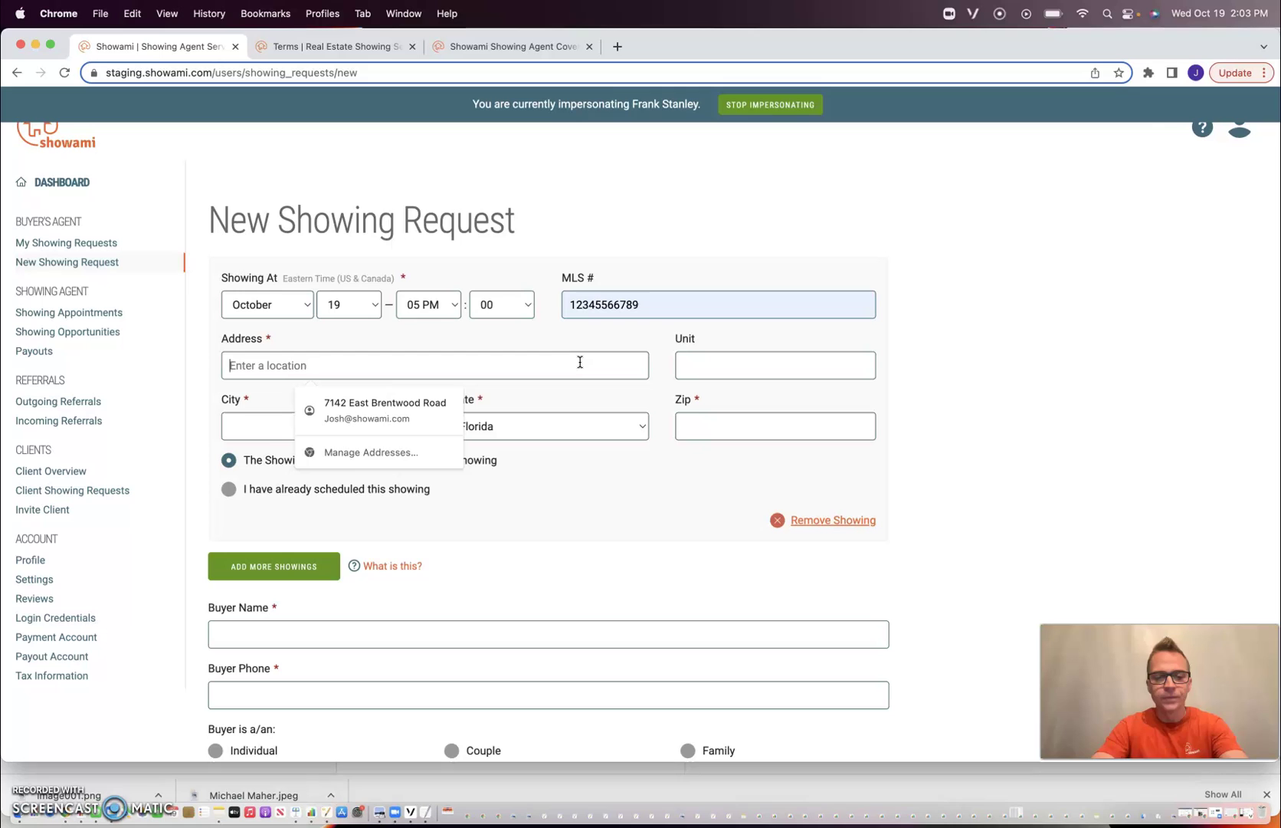
{"action": "type", "text": "661"}
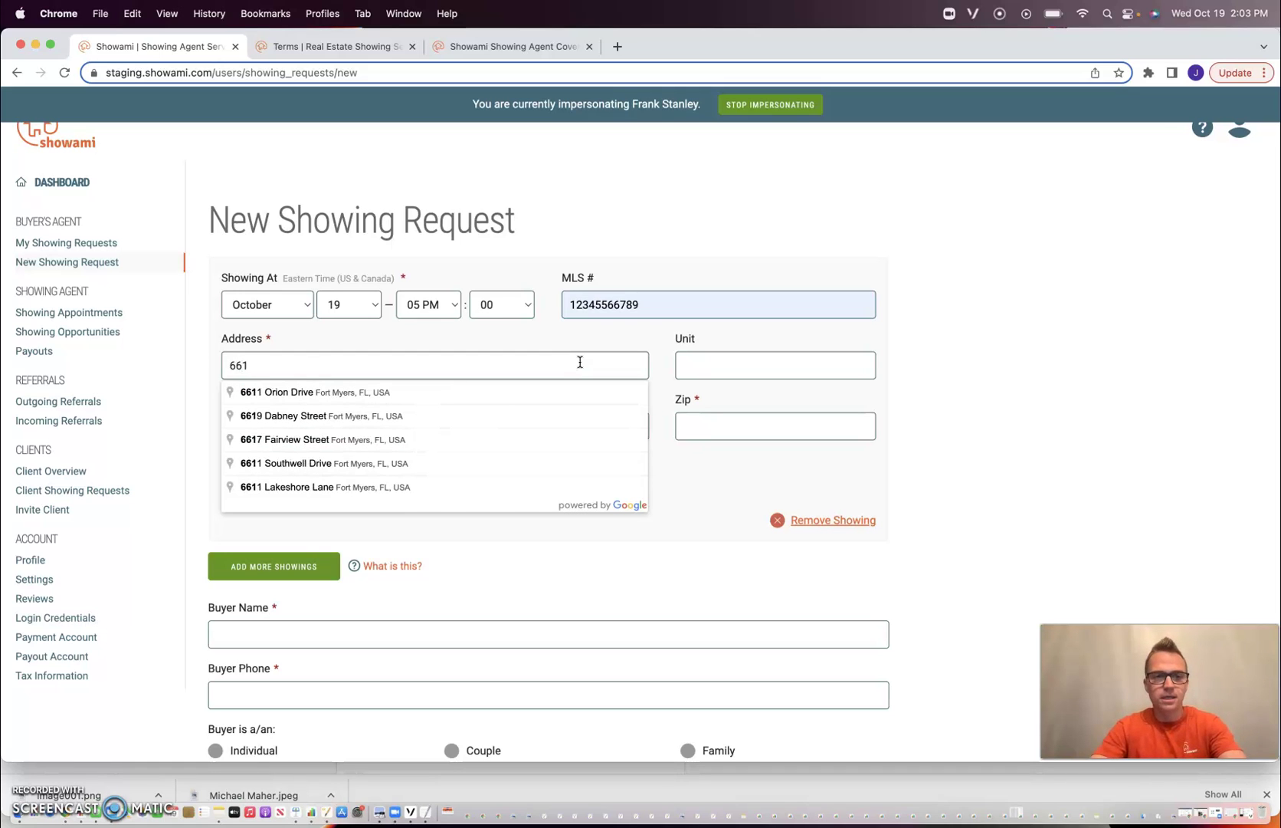
{"action": "type", "text": "1 sou"}
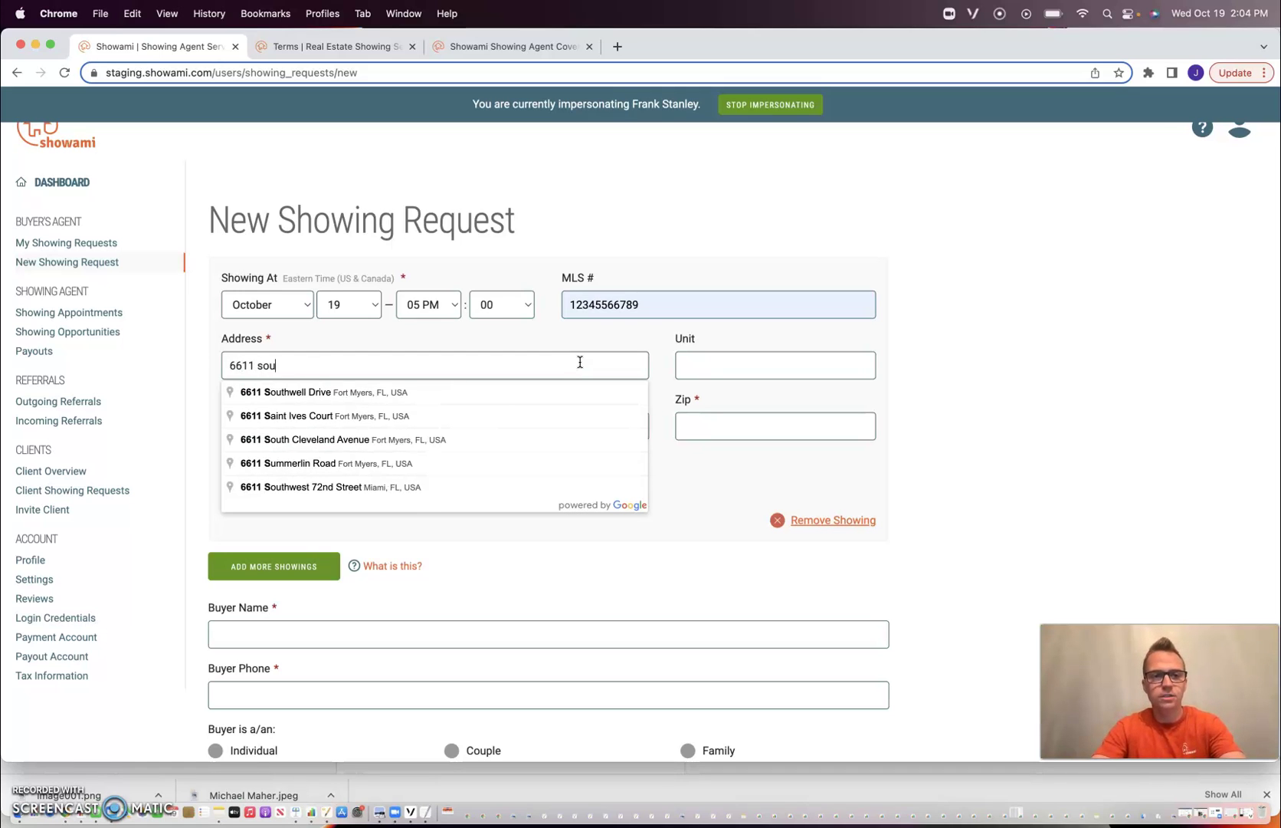
{"action": "type", "text": "th"}
{"action": "left_click", "coordinate": [477, 393]}
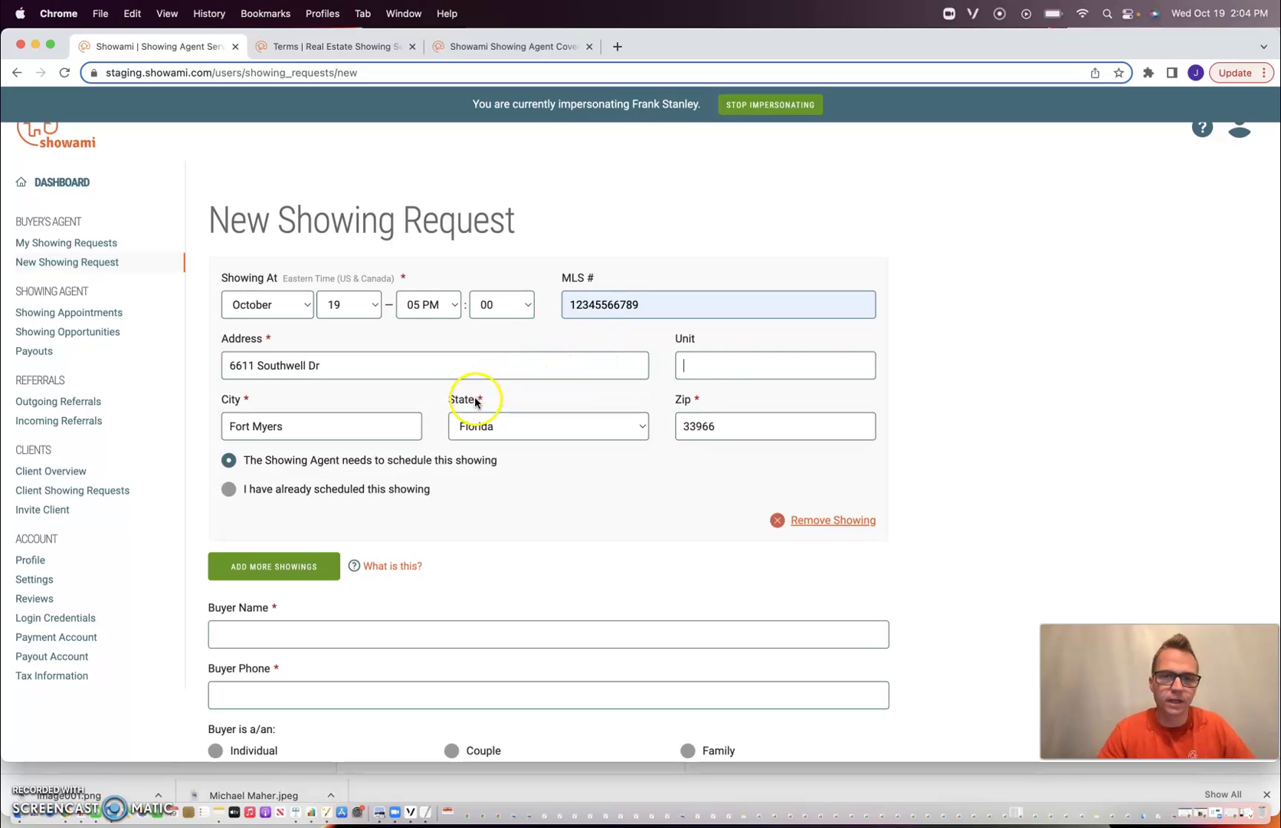
{"action": "scroll", "coordinate": [594, 533], "scroll_direction": "down", "scroll_amount": 2}
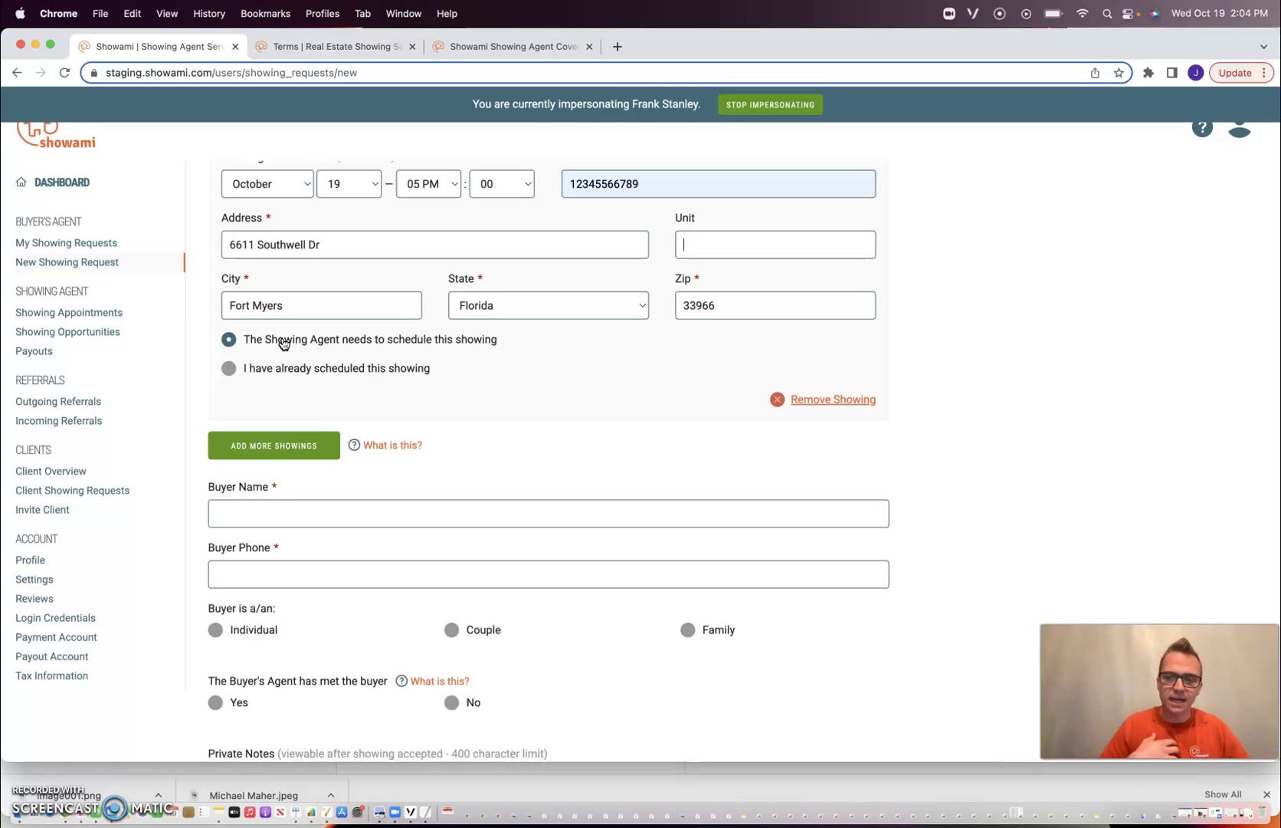
Check the Showing At date field for the October 19, 05 PM Fort Myers showing
{"action": "left_click", "coordinate": [329, 218]}
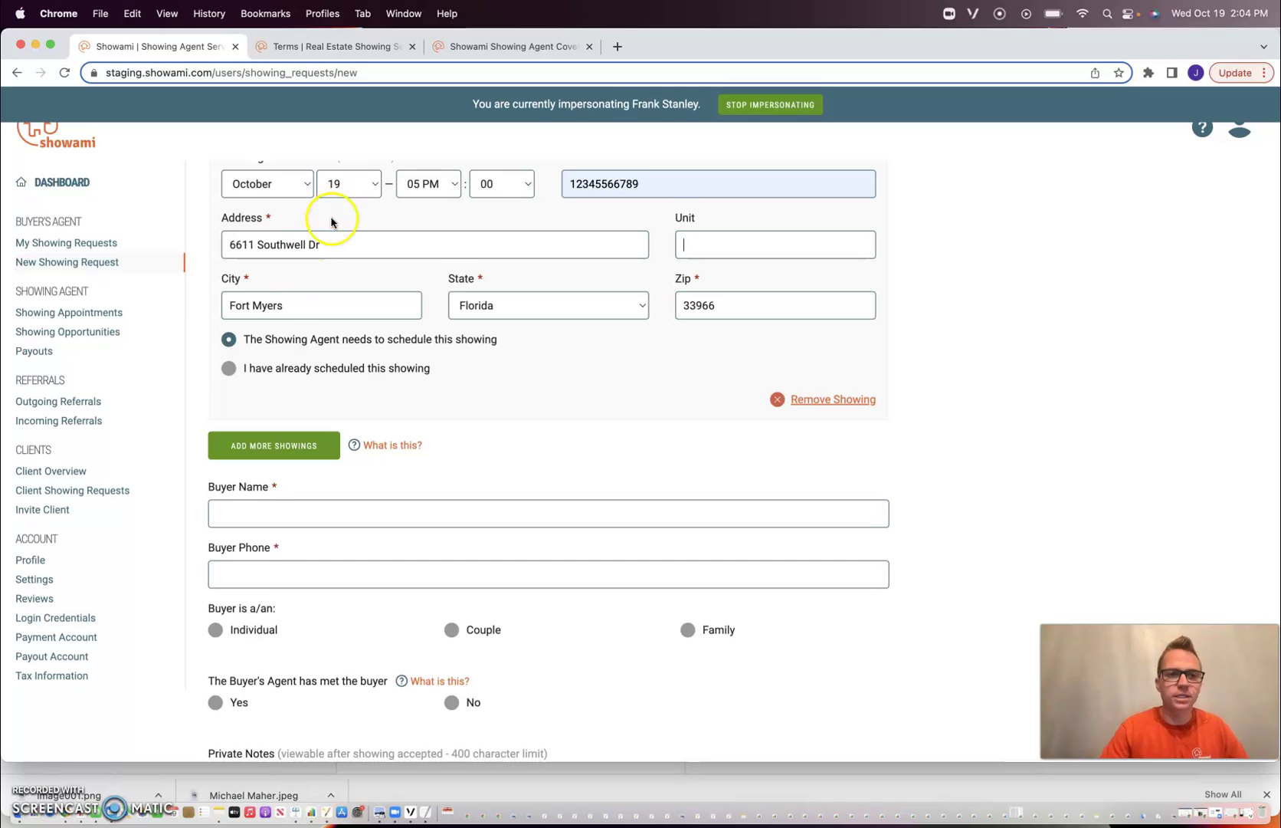
{"action": "scroll", "coordinate": [334, 208], "scroll_direction": "up", "scroll_amount": 1}
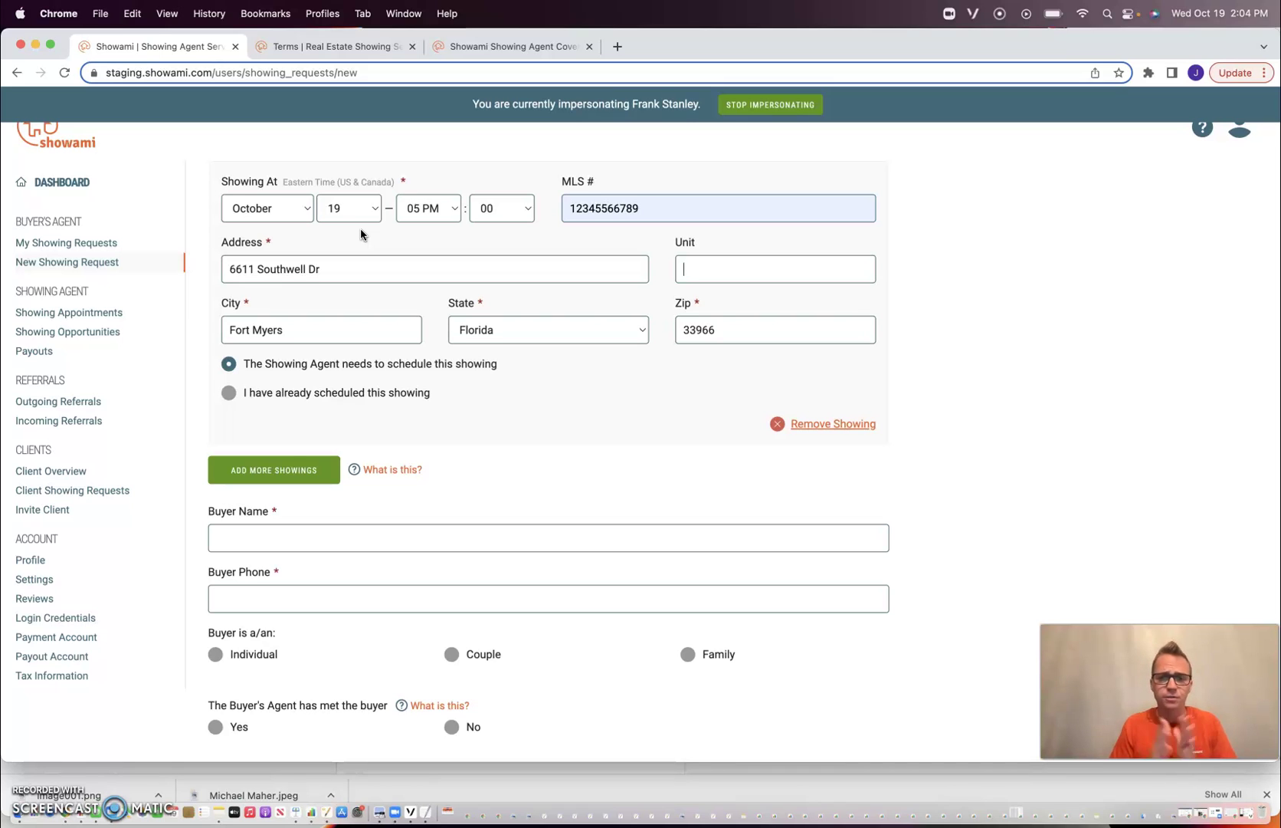
Mark the showing as already scheduled and accept the suggested lock box schedule details
{"action": "left_click", "coordinate": [229, 392]}
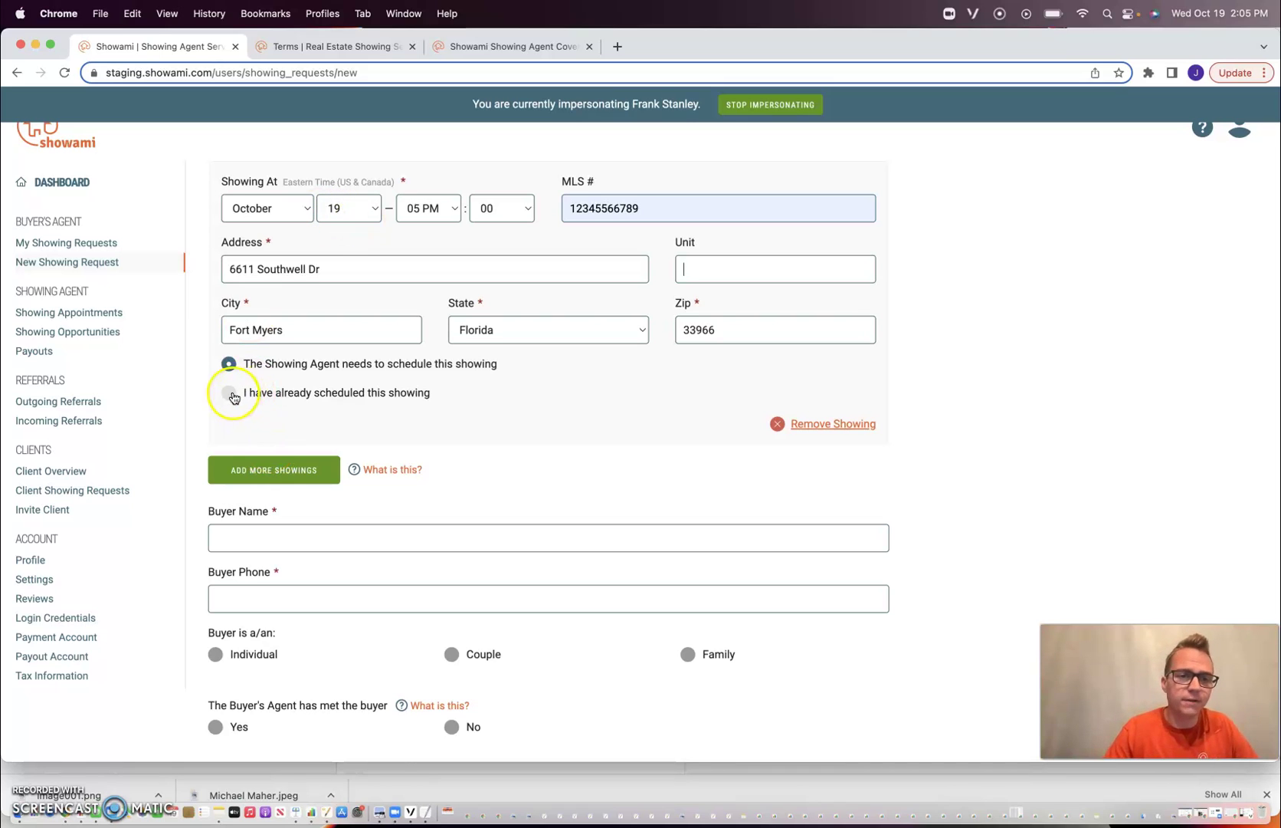
{"action": "left_click", "coordinate": [298, 444]}
{"action": "left_click", "coordinate": [326, 485]}
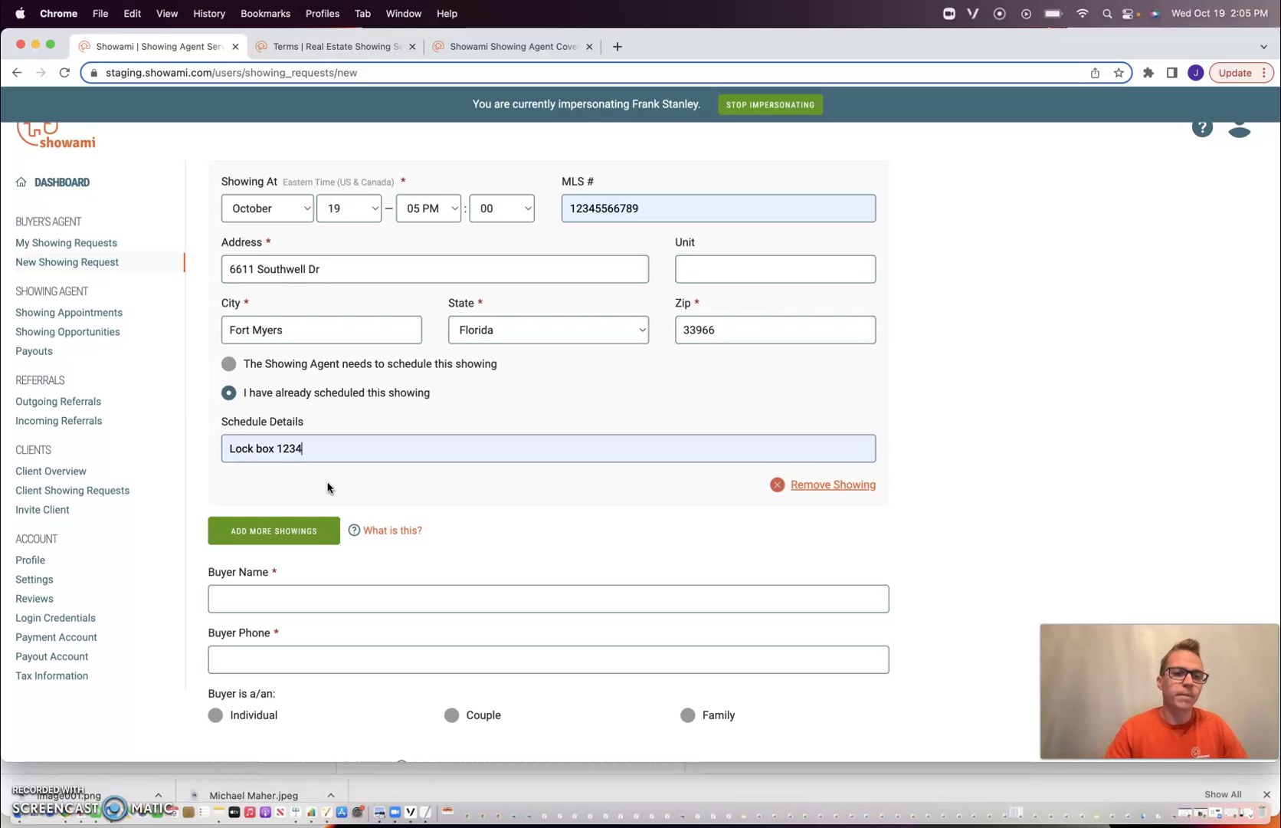
Add a second showing to the request, then remove the empty extra showing
{"action": "left_click", "coordinate": [296, 524]}
{"action": "scroll", "coordinate": [517, 473], "scroll_direction": "down", "scroll_amount": 5}
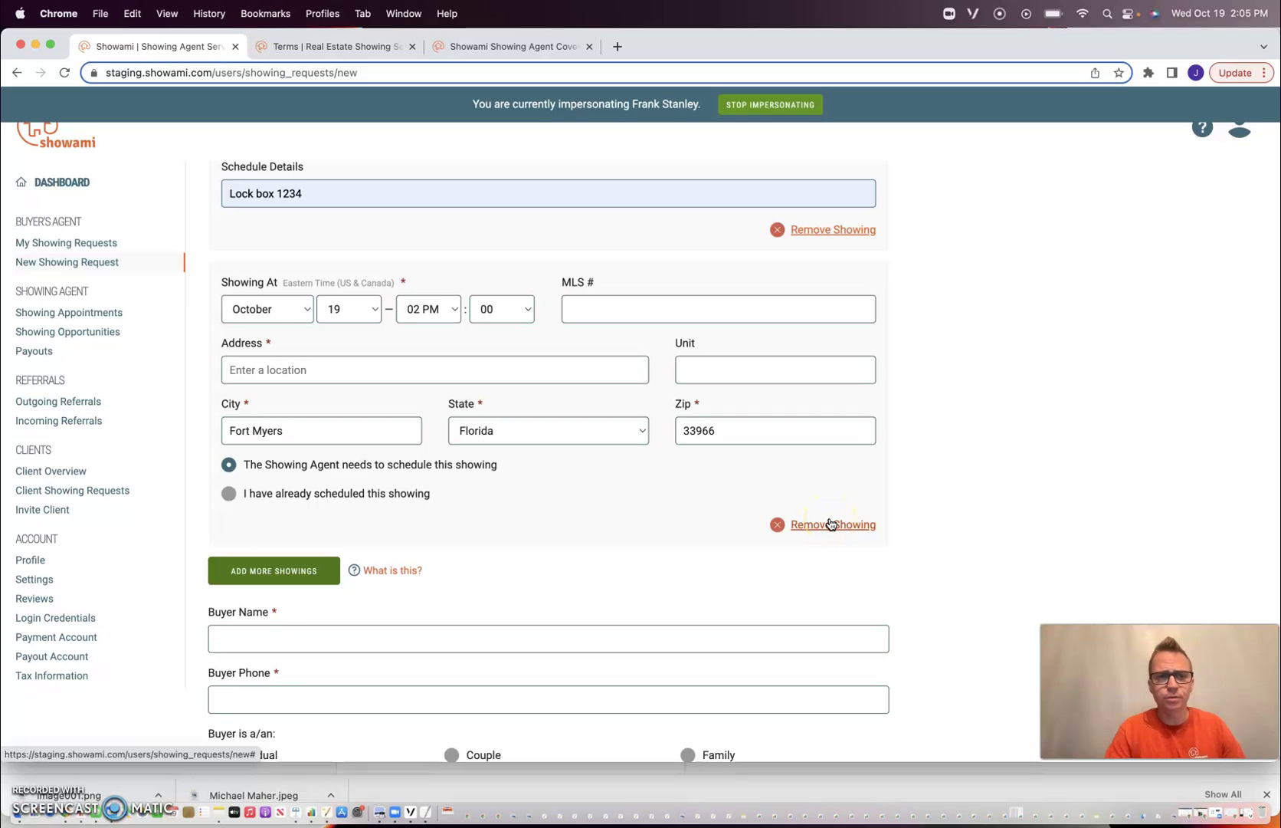
{"action": "left_click", "coordinate": [831, 525]}
{"action": "scroll", "coordinate": [717, 491], "scroll_direction": "up", "scroll_amount": 1}
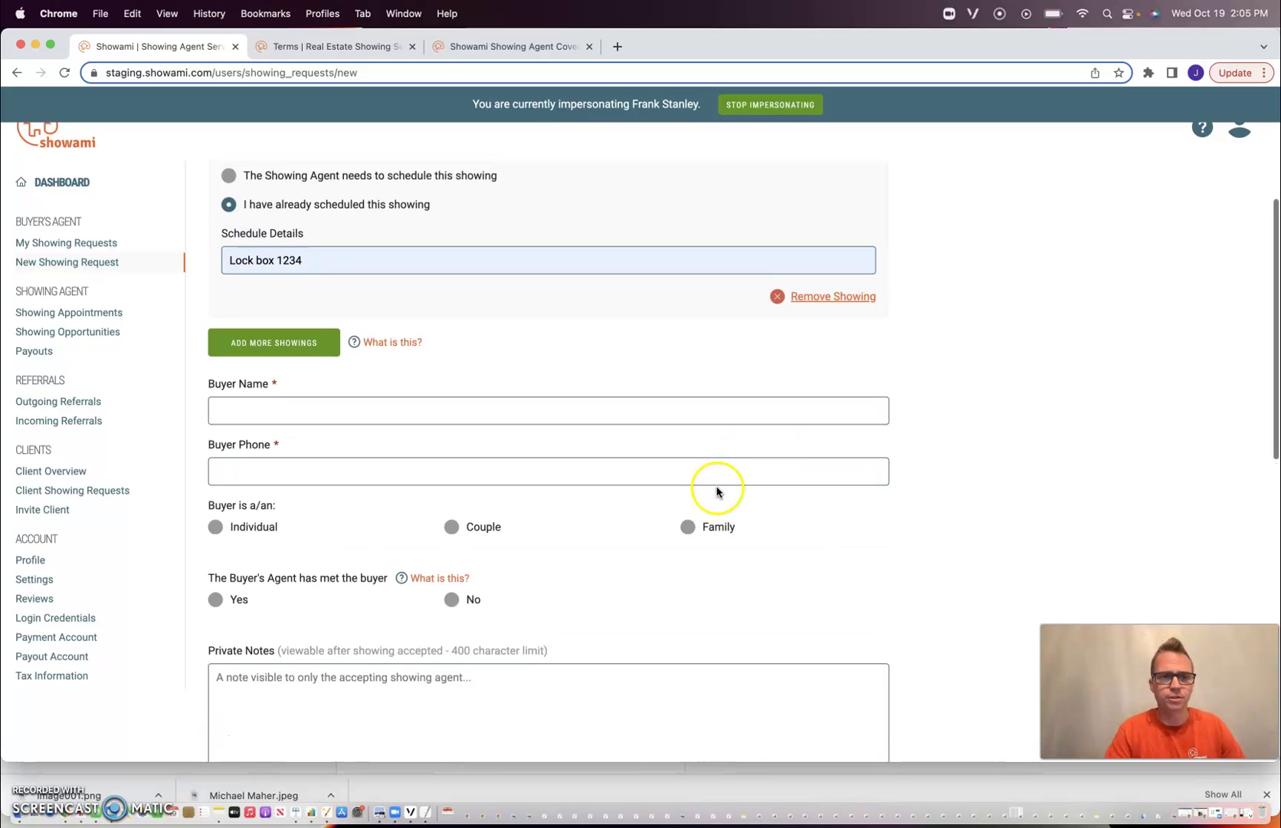
Fill in the buyer's name and phone from the matching saved client
{"action": "left_click", "coordinate": [643, 421]}
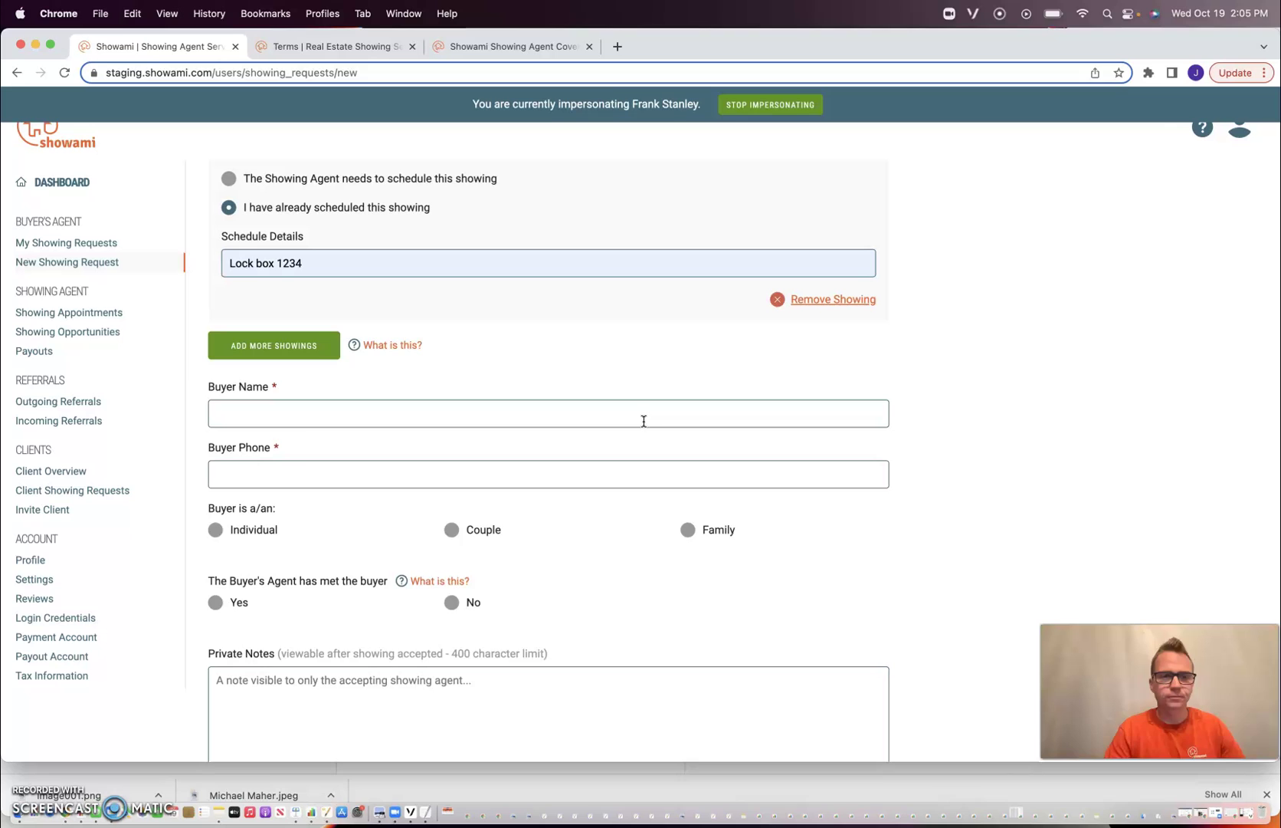
{"action": "type", "text": "Jim"}
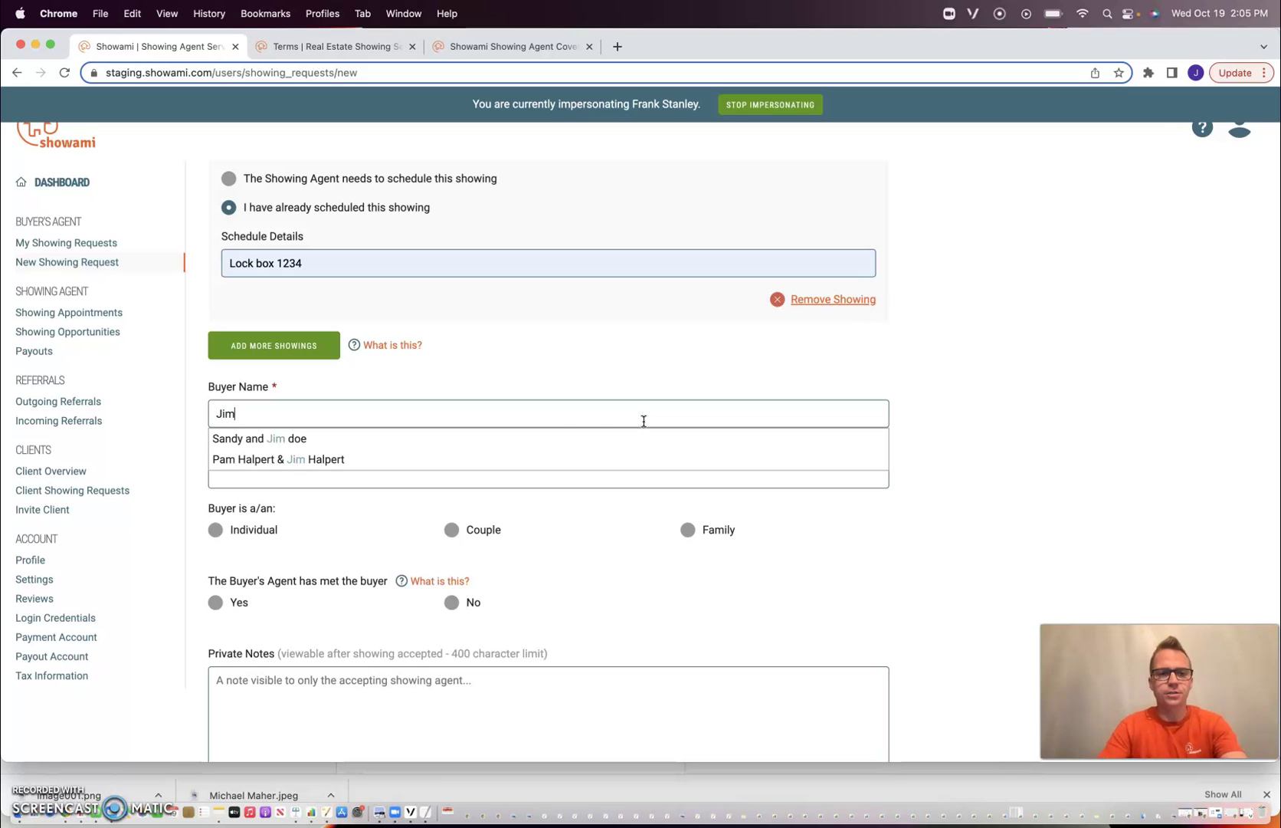
{"action": "left_click", "coordinate": [363, 463]}
Keep the buyer type as Couple and answer Yes to 'The Buyer's Agent has met the buyer'
{"action": "scroll", "coordinate": [364, 469], "scroll_direction": "down", "scroll_amount": 2}
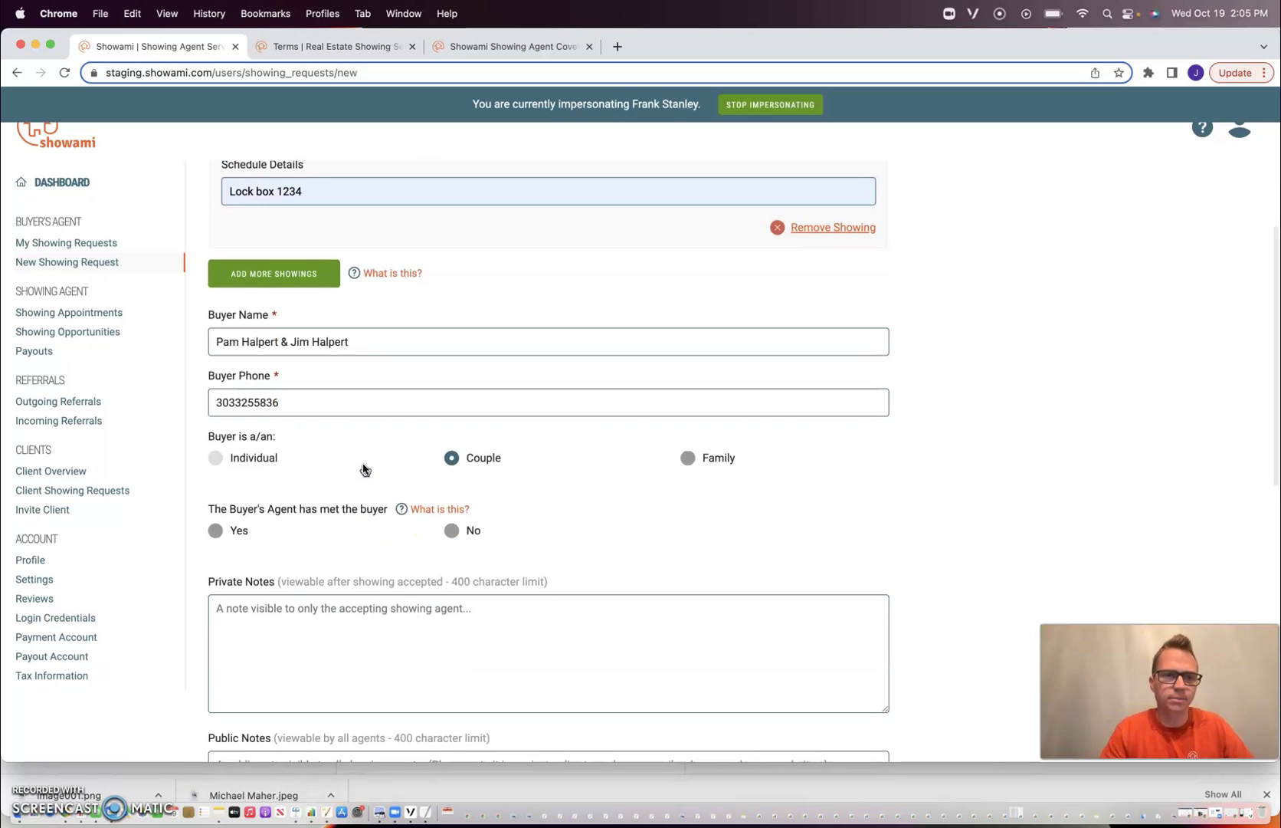
{"action": "scroll", "coordinate": [364, 470], "scroll_direction": "down", "scroll_amount": 2}
{"action": "left_click", "coordinate": [452, 377]}
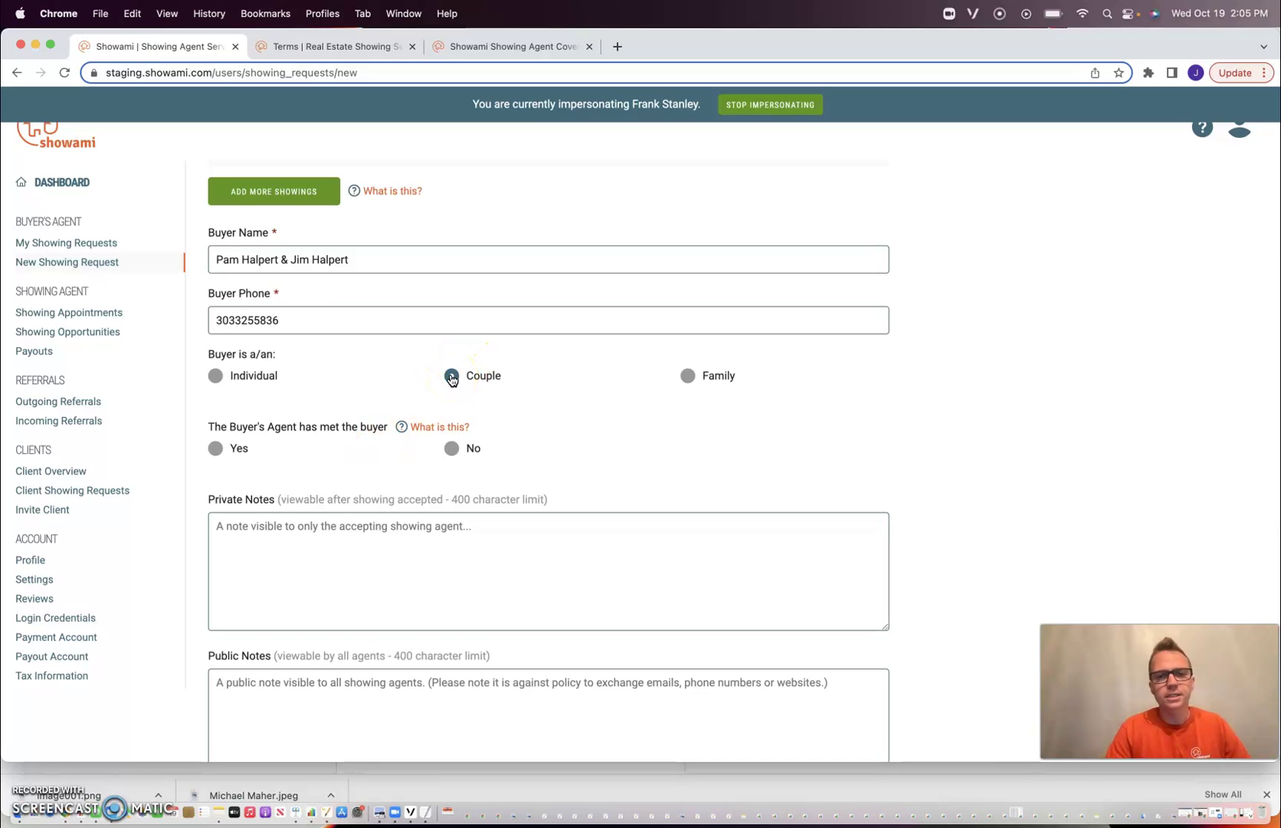
{"action": "scroll", "coordinate": [452, 379], "scroll_direction": "down", "scroll_amount": 2}
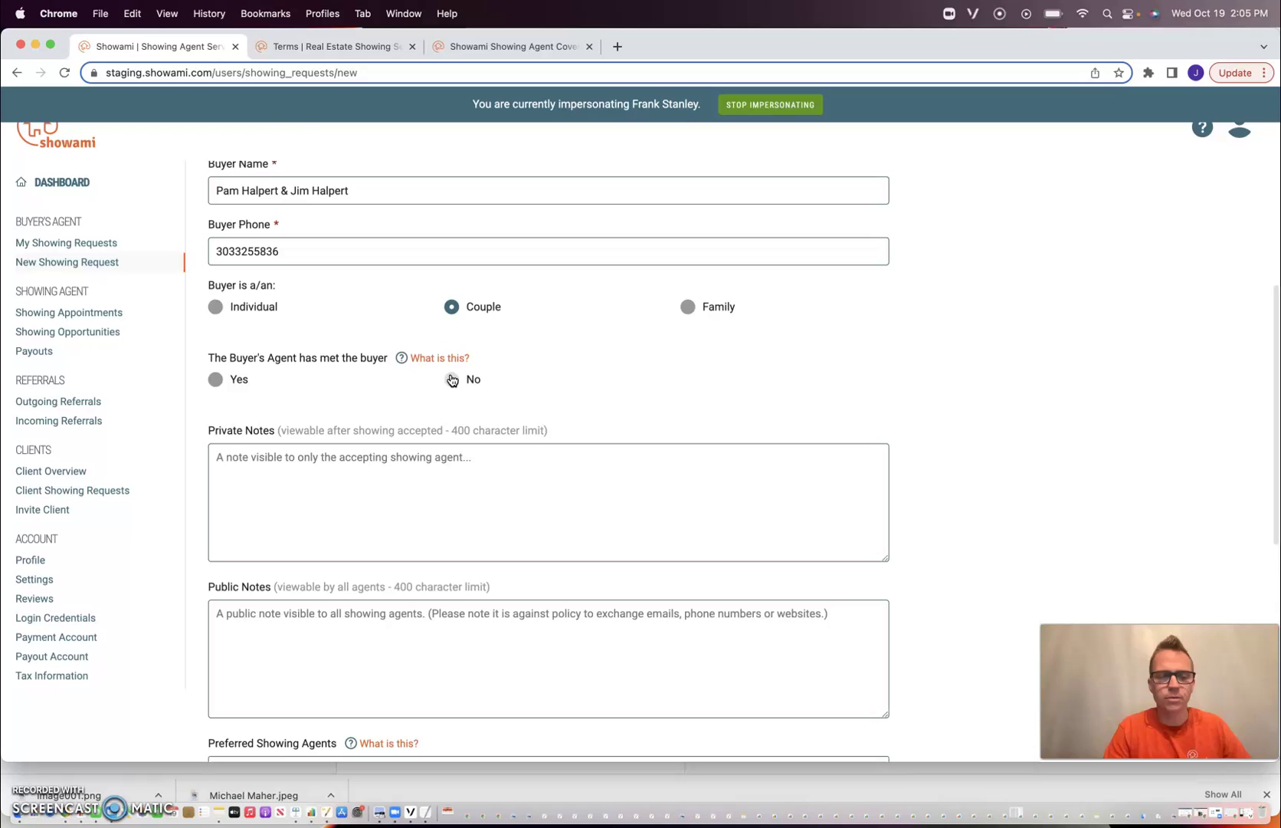
{"action": "left_click", "coordinate": [328, 370]}
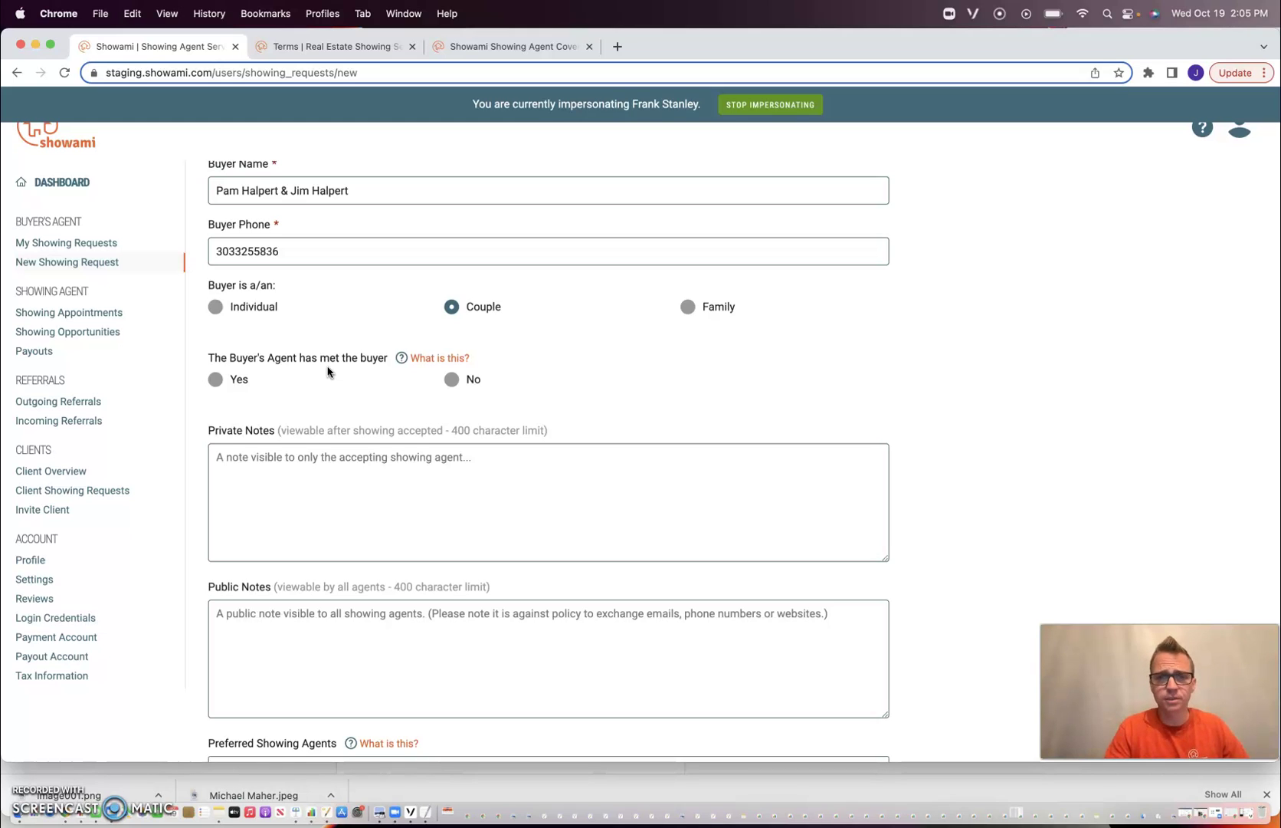
{"action": "left_click", "coordinate": [281, 372]}
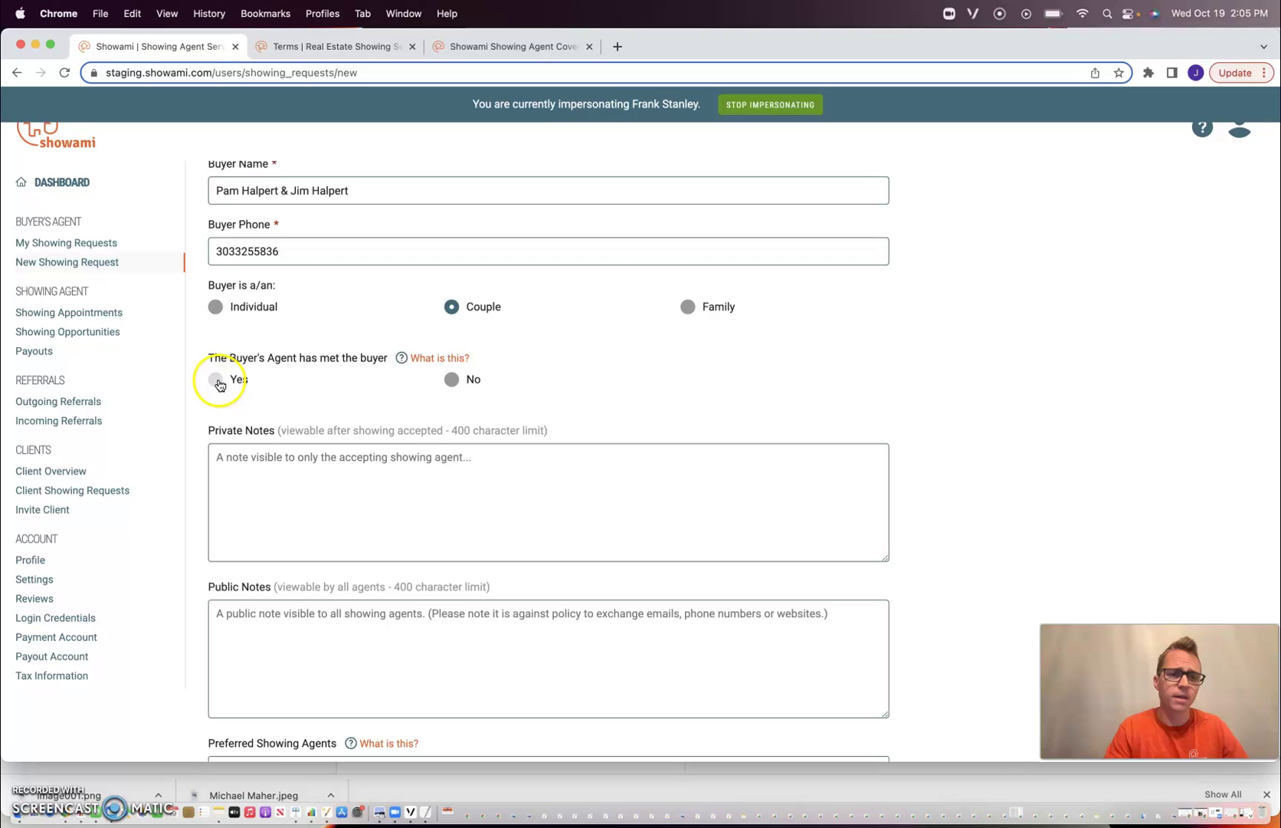
{"action": "left_click", "coordinate": [218, 381]}
{"action": "scroll", "coordinate": [396, 429], "scroll_direction": "down", "scroll_amount": 3}
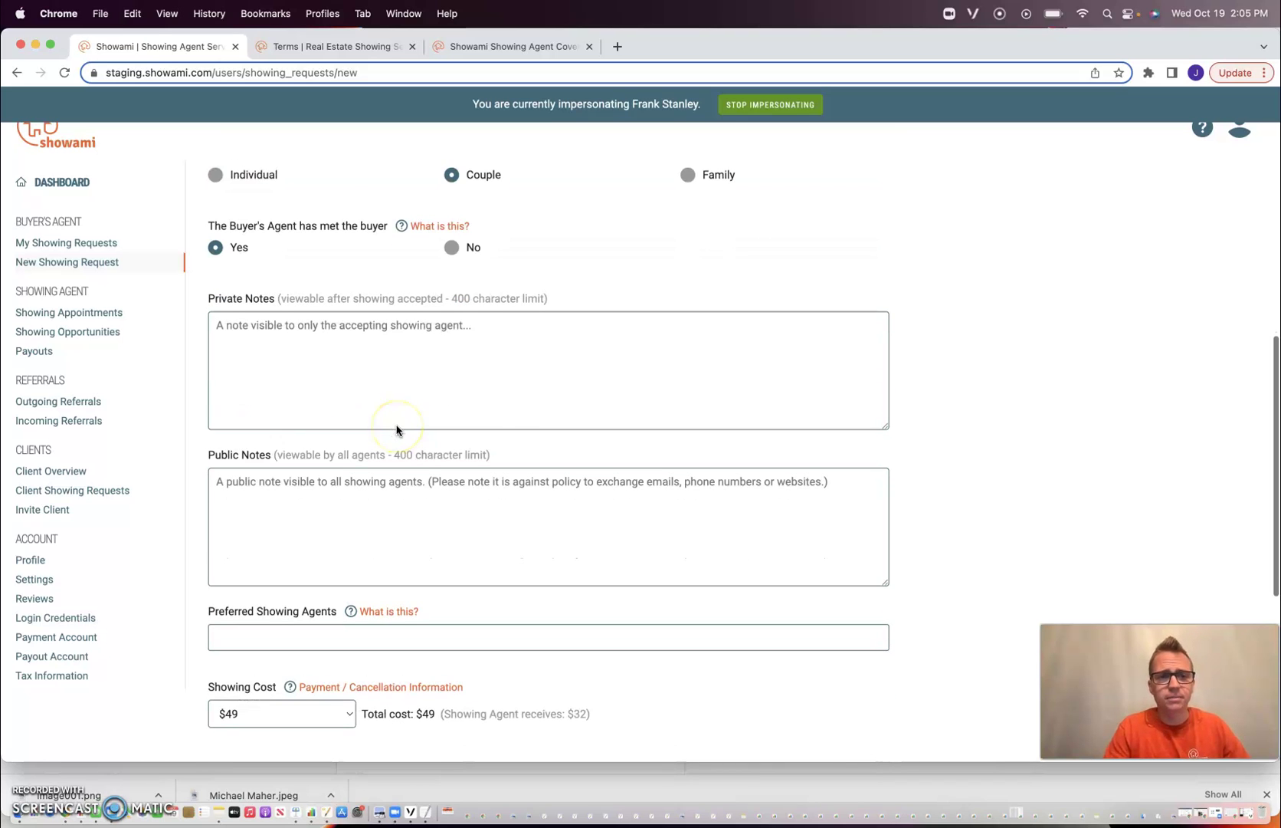
{"action": "scroll", "coordinate": [396, 429], "scroll_direction": "down", "scroll_amount": 1}
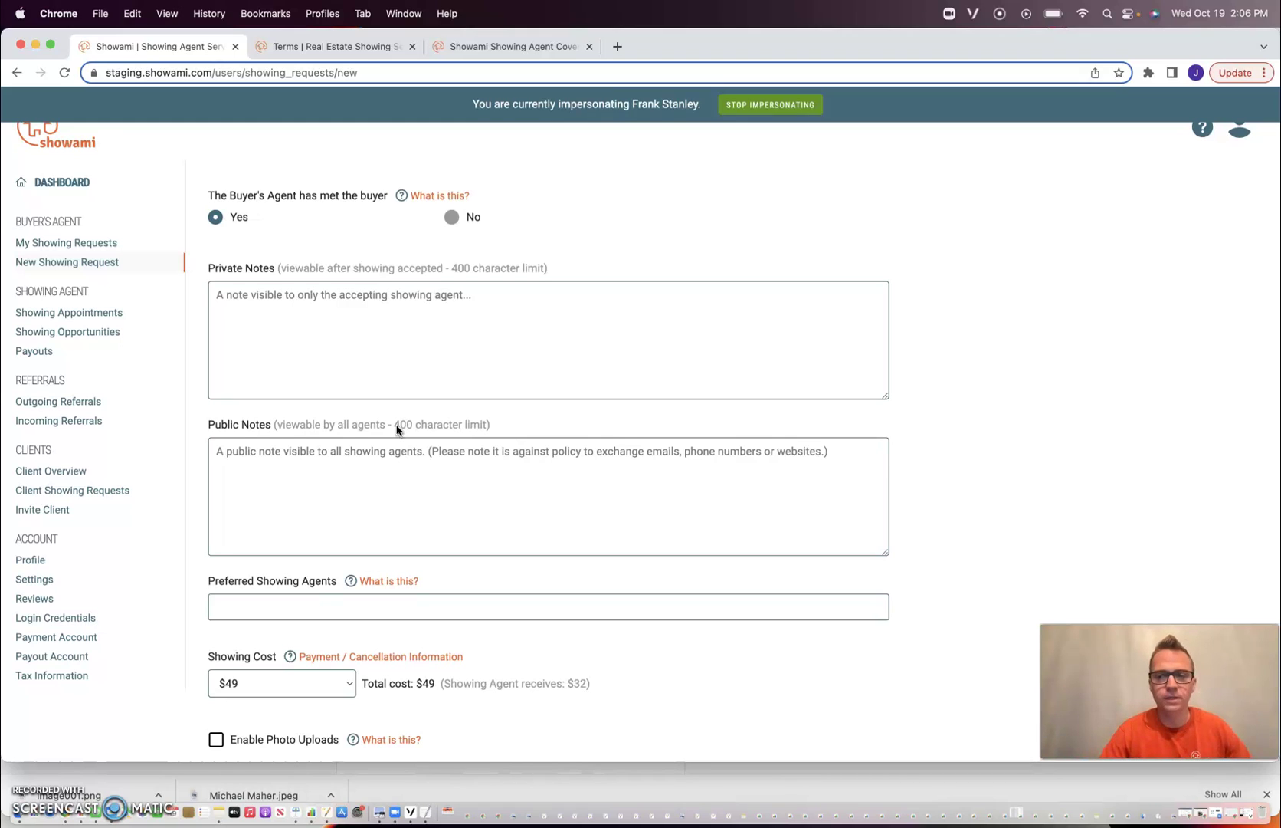
{"action": "left_click", "coordinate": [360, 500]}
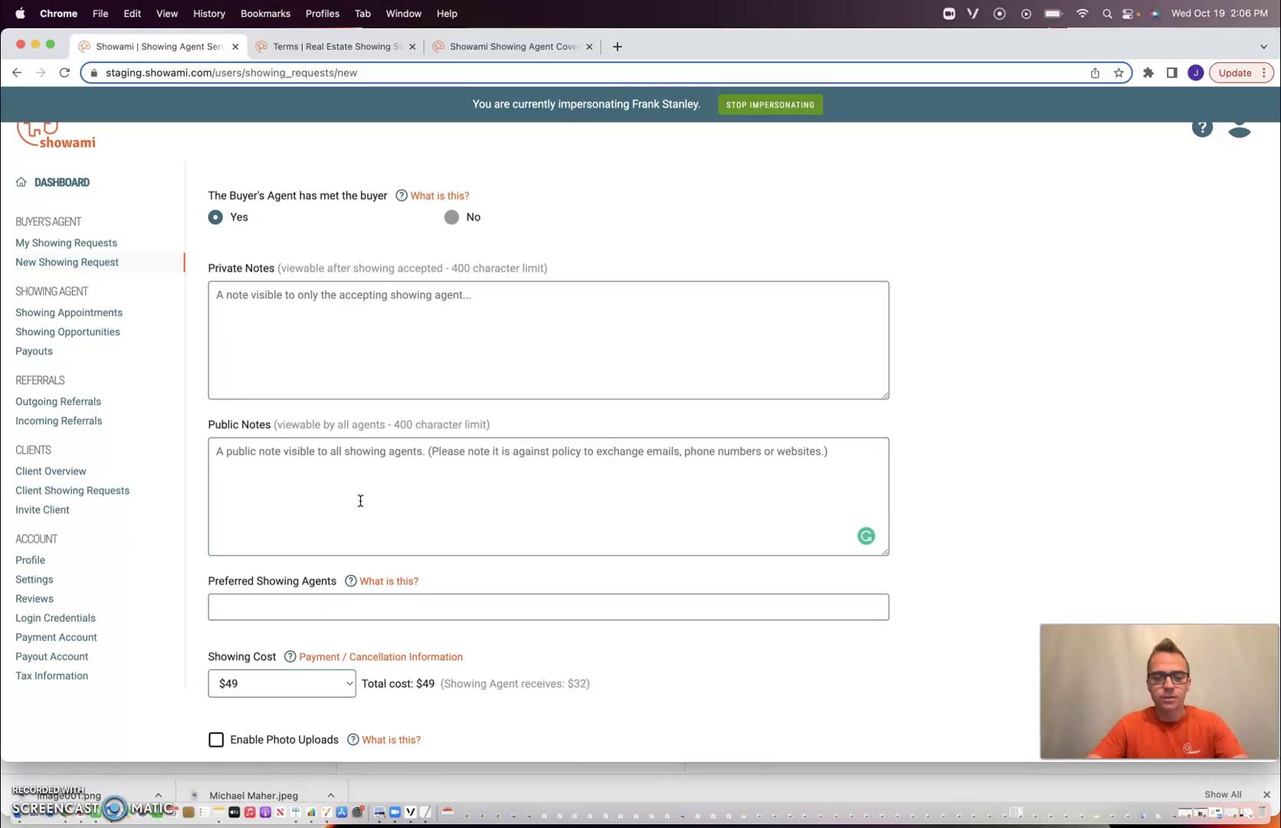
Enter 'Final walk through' and a two-line public note 'Virtual Showing / - Must have Skype'
{"action": "type", "text": "Final "}
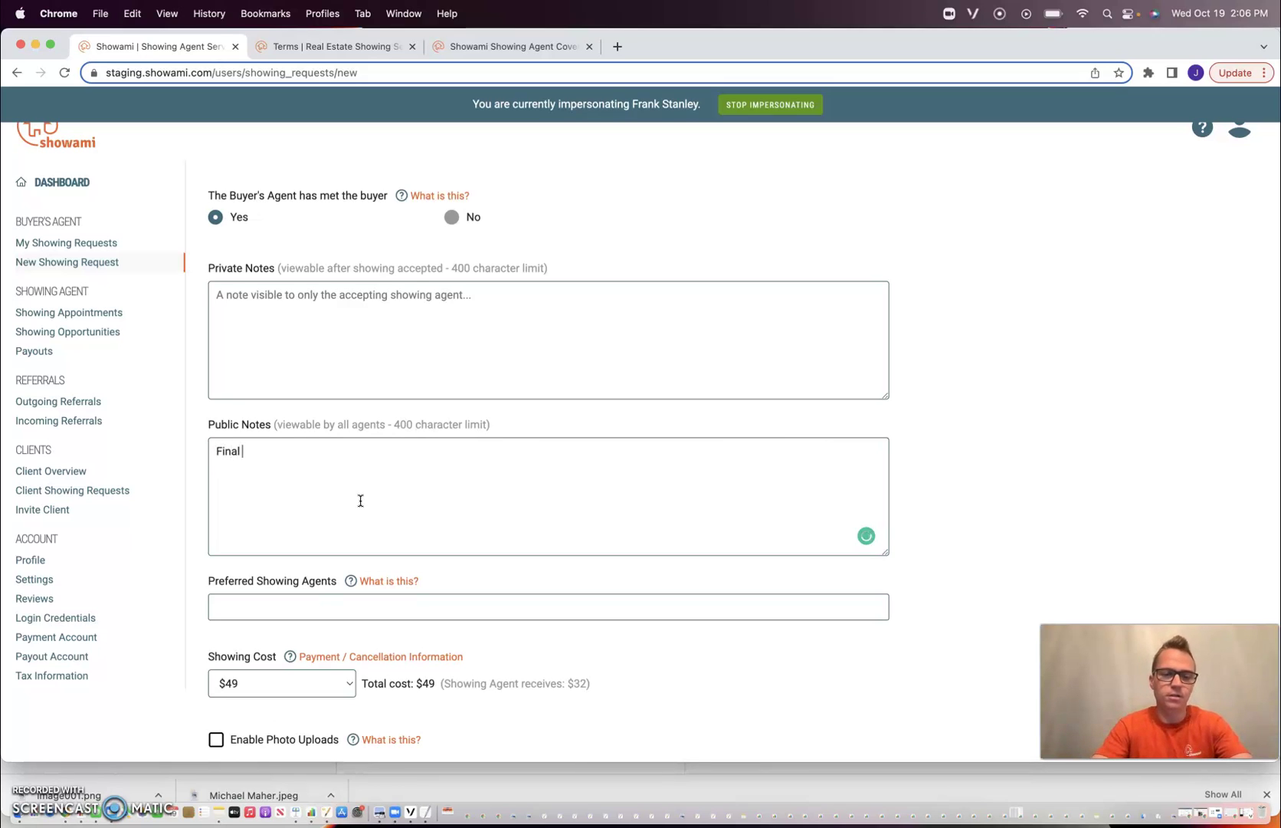
{"action": "type", "text": "walk through"}
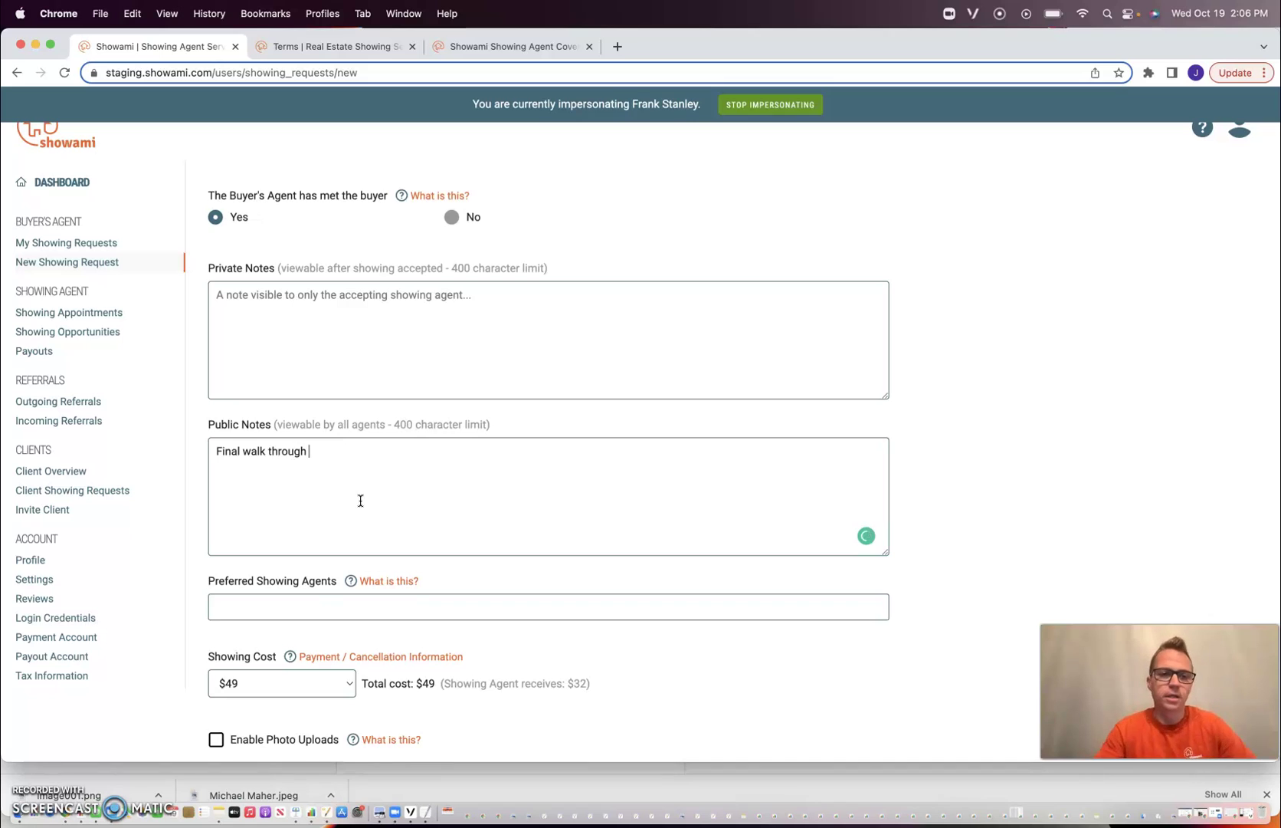
{"action": "triple_click", "coordinate": [260, 449]}
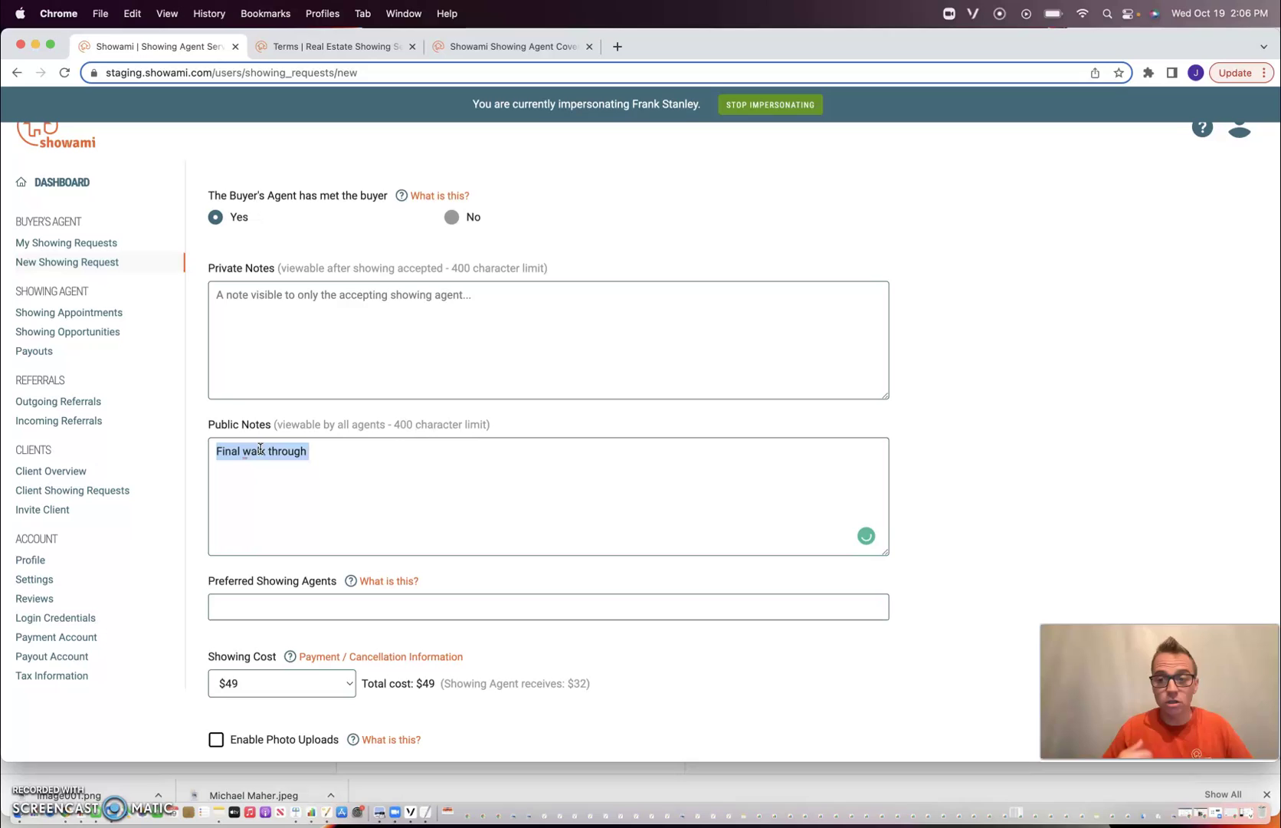
{"action": "type", "text": "Virt"}
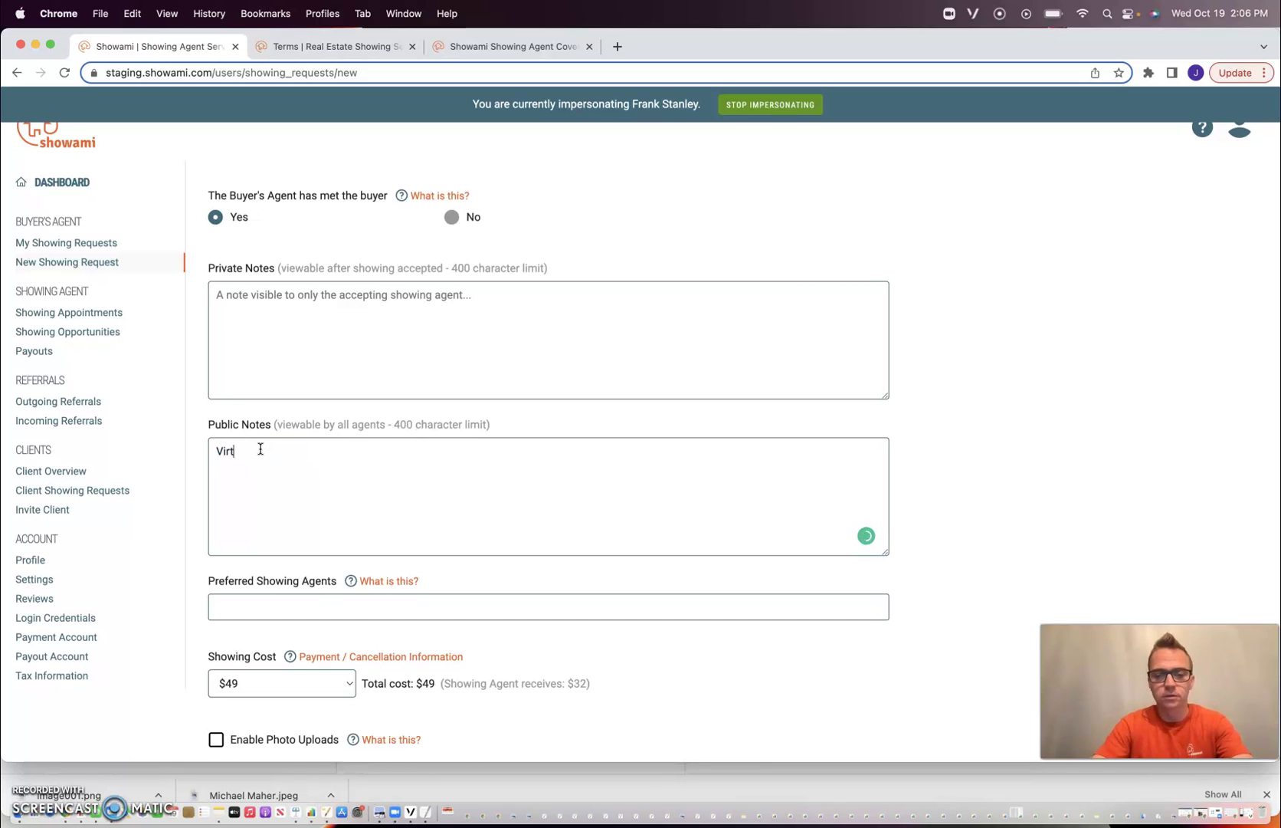
{"action": "type", "text": "ual Showing"}
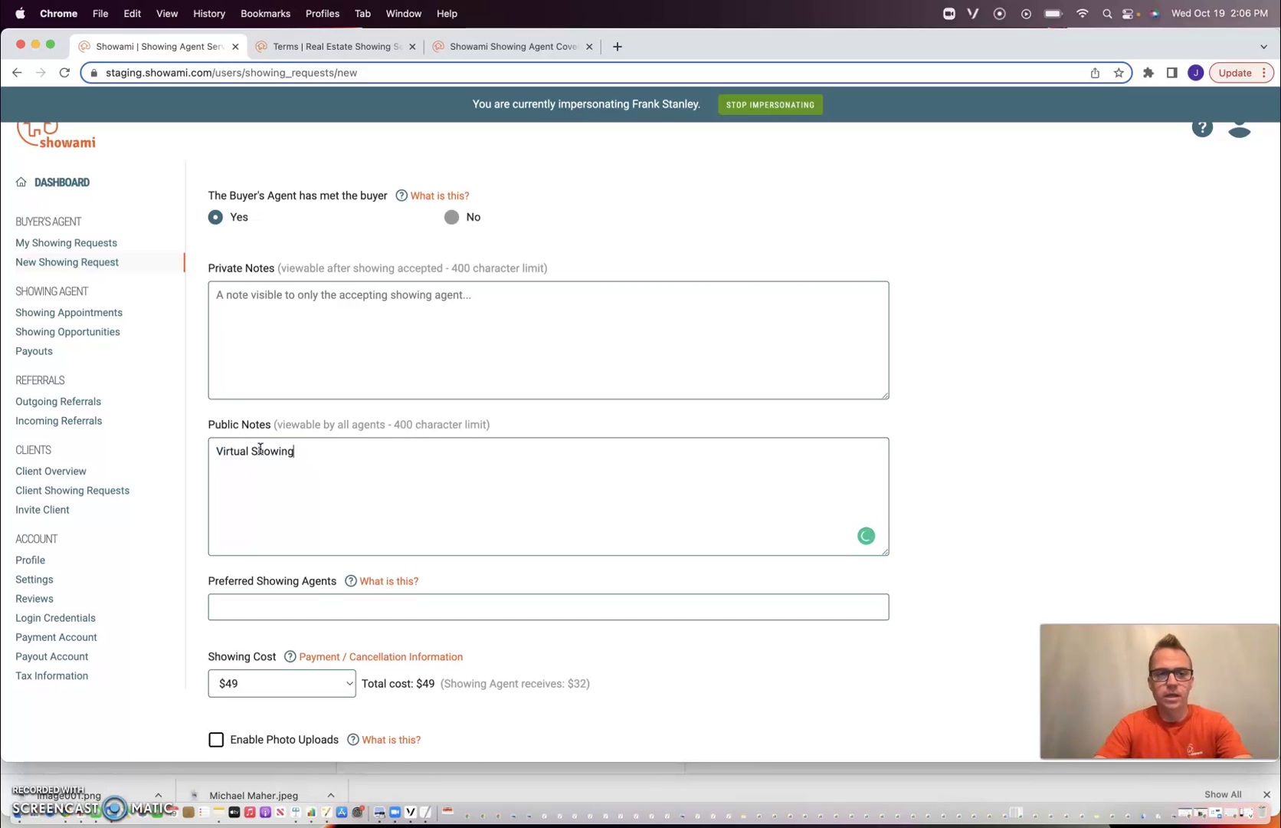
{"action": "key", "text": "Return"}
{"action": "type", "text": "- "}
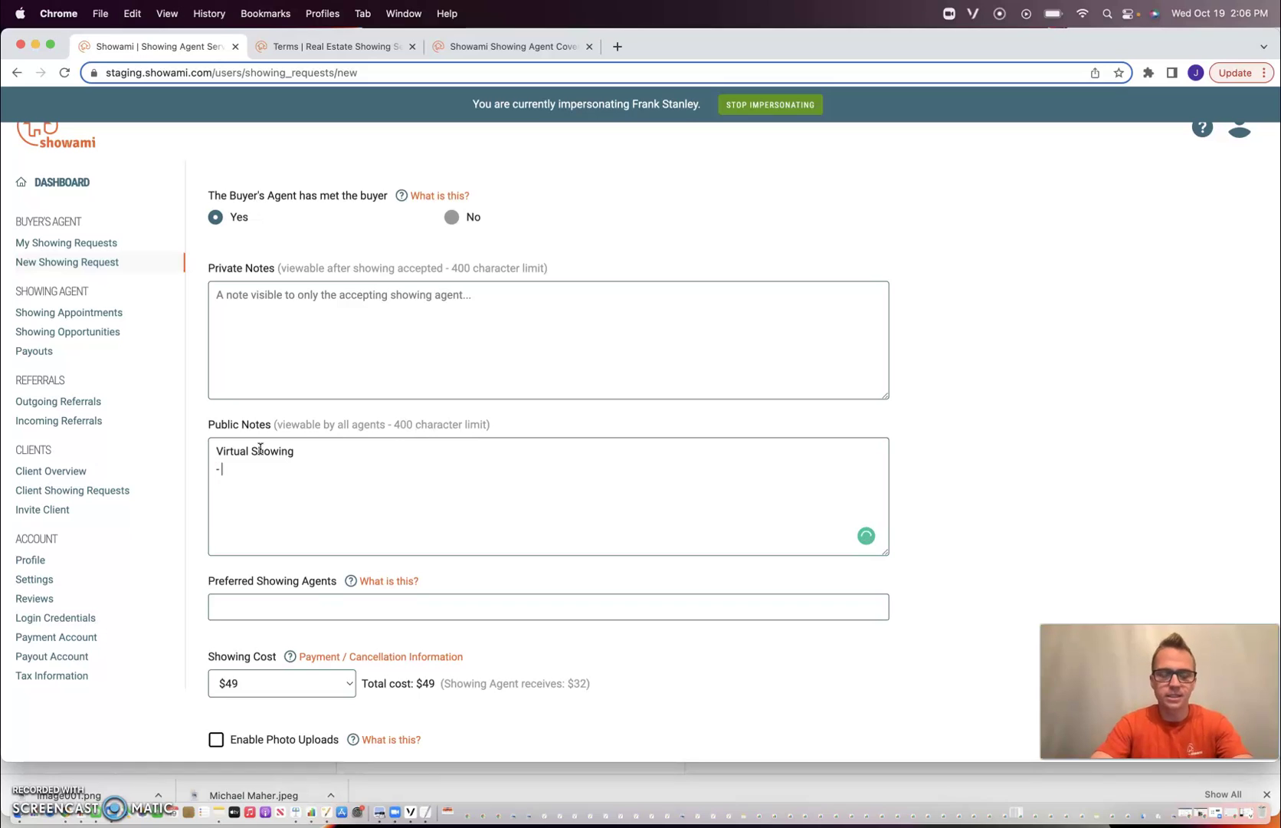
{"action": "type", "text": "Must have "}
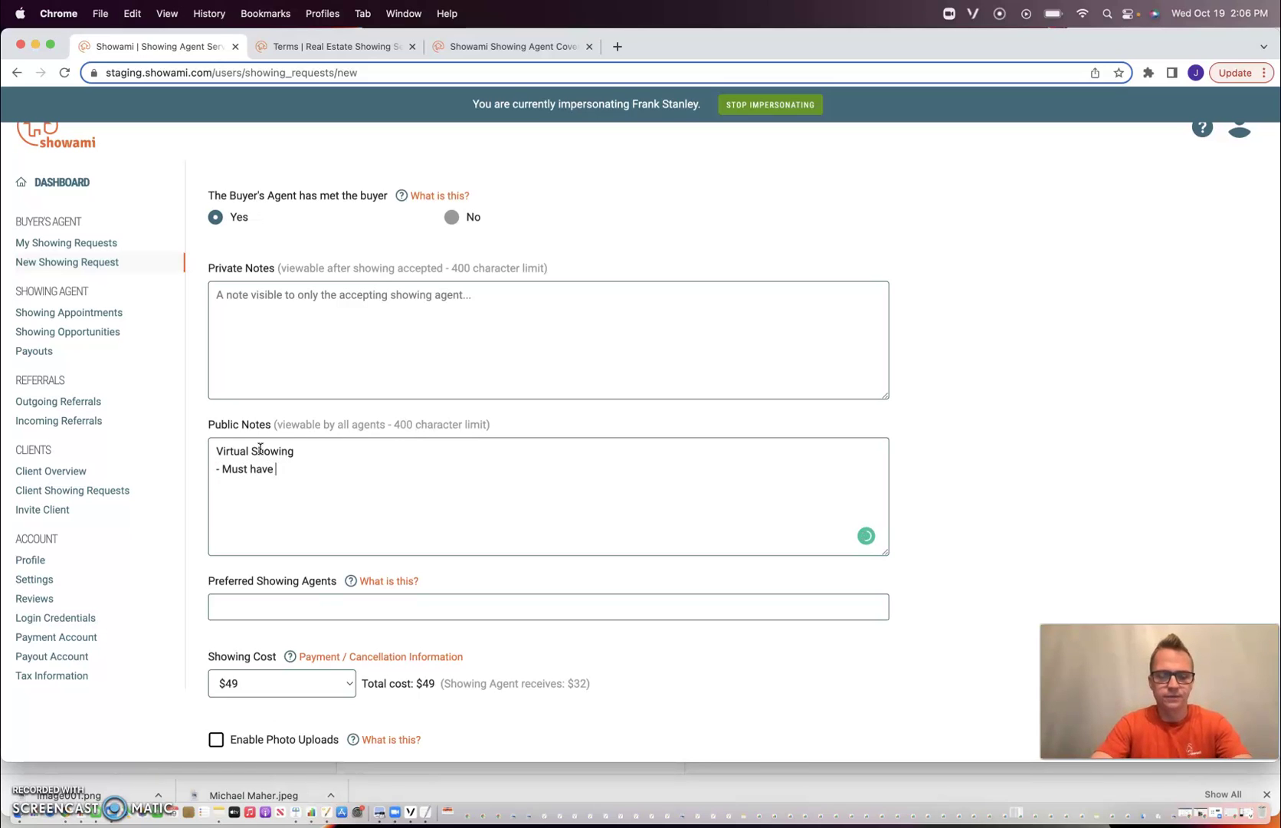
{"action": "type", "text": "Skype"}
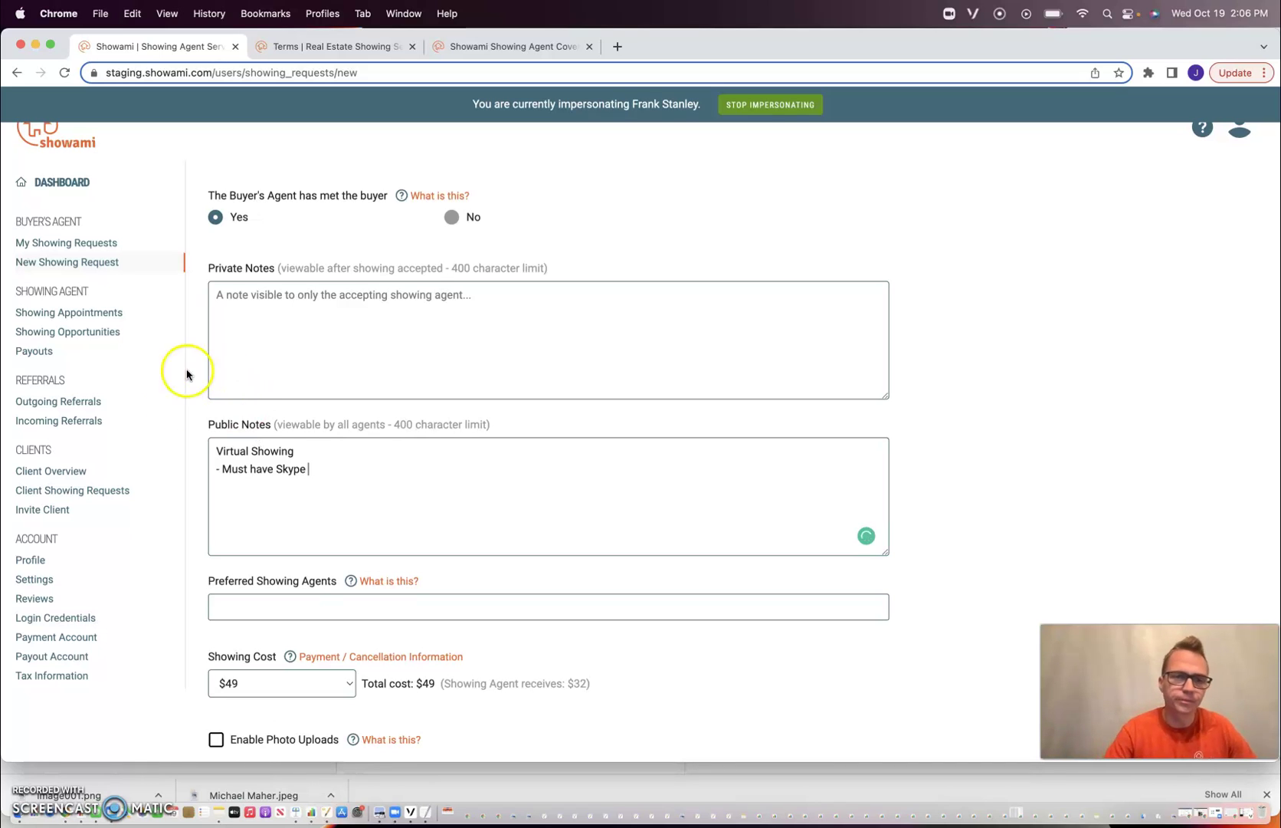
Delete the public note text, leaving it empty, and return to the private notes field
{"action": "left_click_drag", "start_coordinate": [311, 469], "coordinate": [165, 434]}
{"action": "key", "text": "BackSpace"}
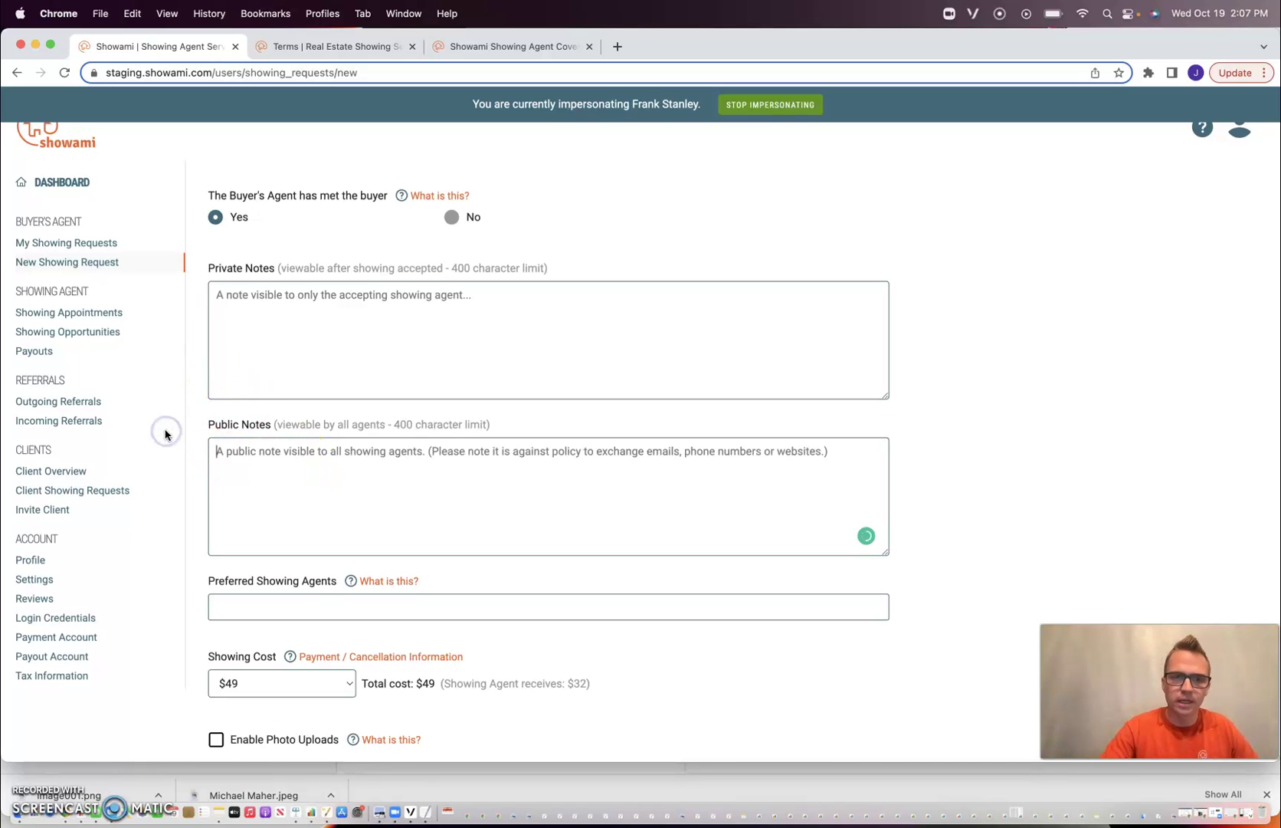
{"action": "left_click", "coordinate": [306, 318]}
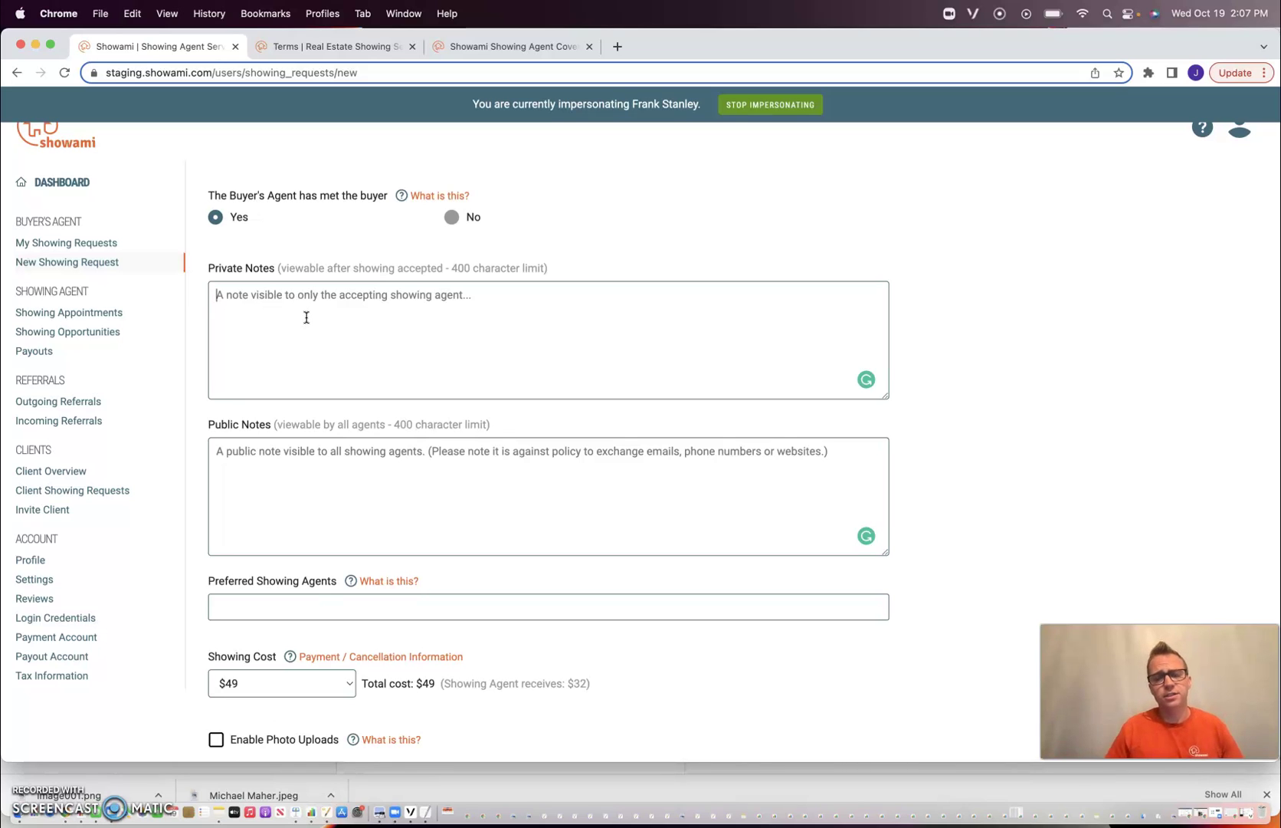
Add the suggested agent as the request's preferred showing agent
{"action": "scroll", "coordinate": [497, 481], "scroll_direction": "down", "scroll_amount": 5}
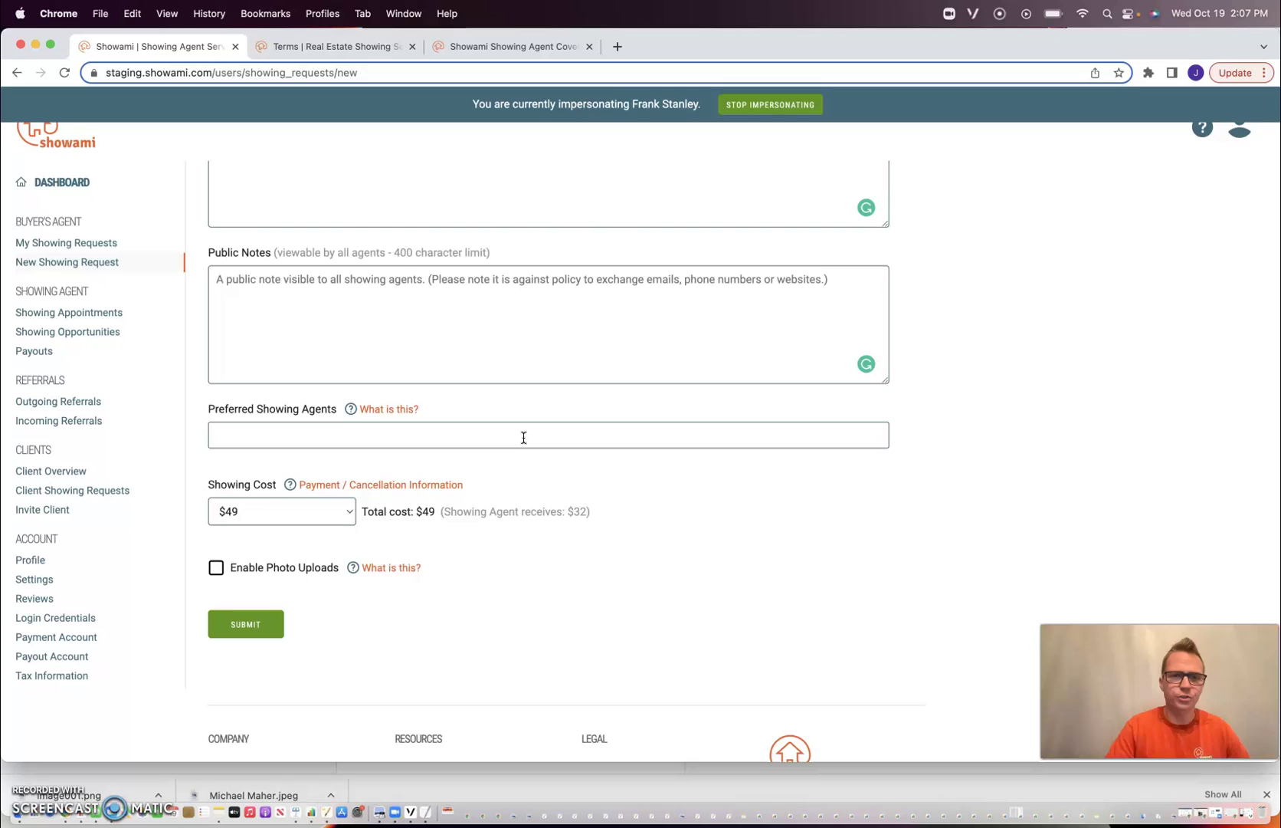
{"action": "left_click", "coordinate": [523, 437]}
{"action": "left_click", "coordinate": [489, 469]}
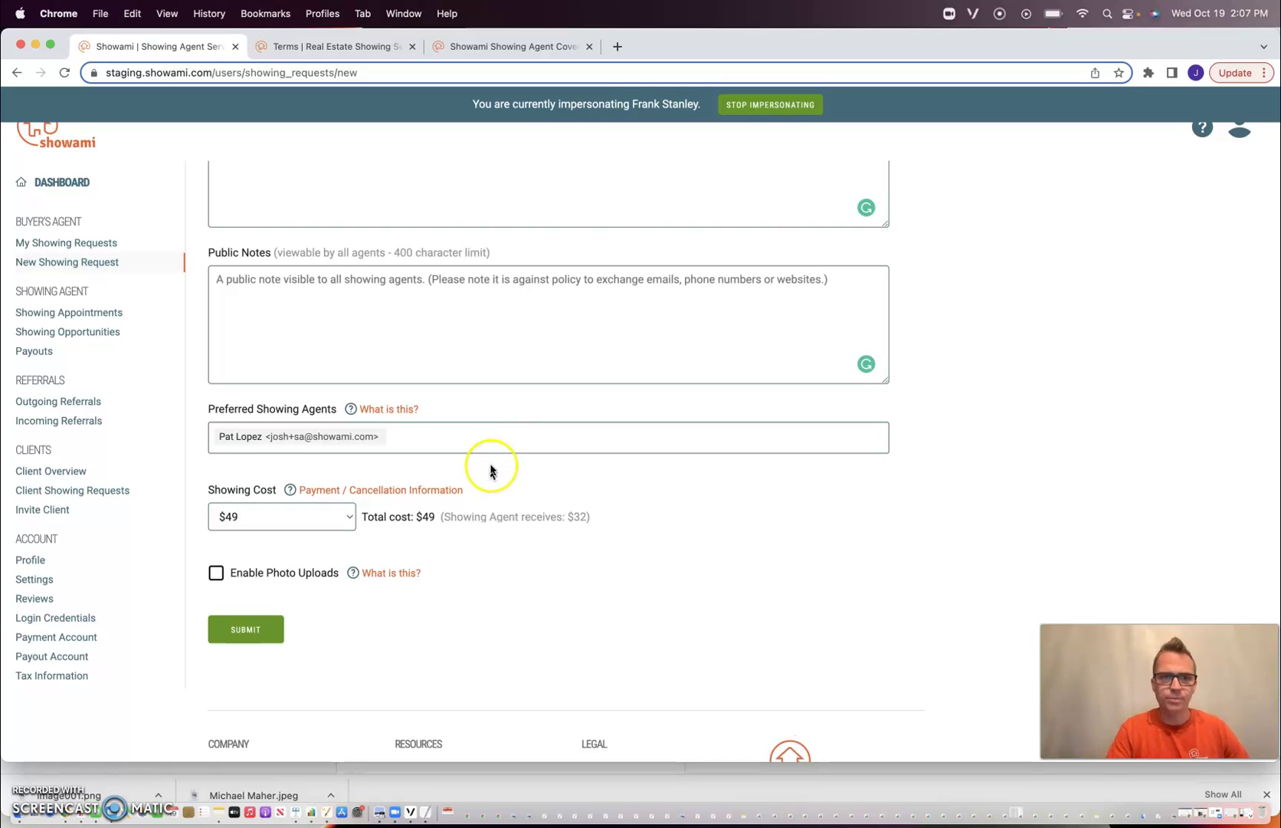
Raise the showing cost to $54 so the agent's payout becomes $37
{"action": "scroll", "coordinate": [346, 475], "scroll_direction": "down", "scroll_amount": 2}
{"action": "scroll", "coordinate": [345, 475], "scroll_direction": "down", "scroll_amount": 2}
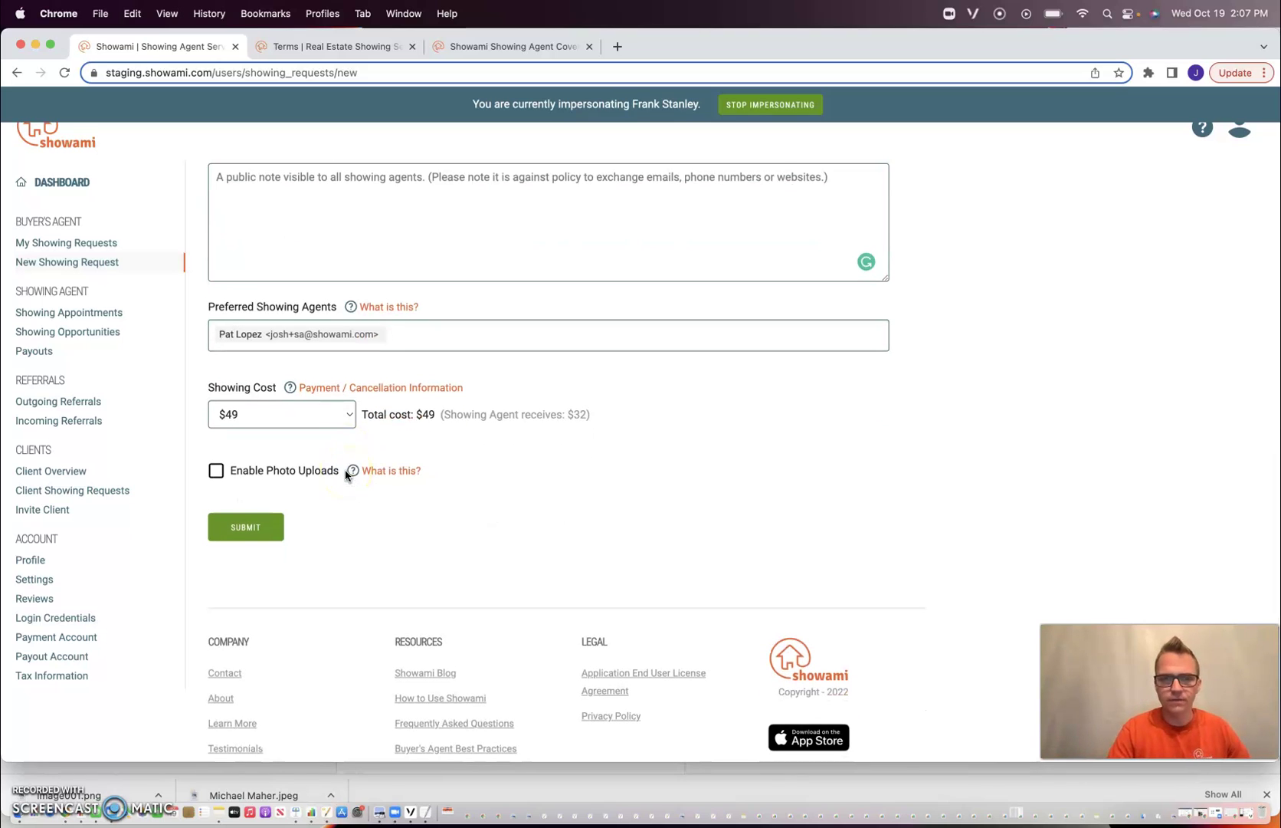
{"action": "scroll", "coordinate": [346, 475], "scroll_direction": "down", "scroll_amount": 1}
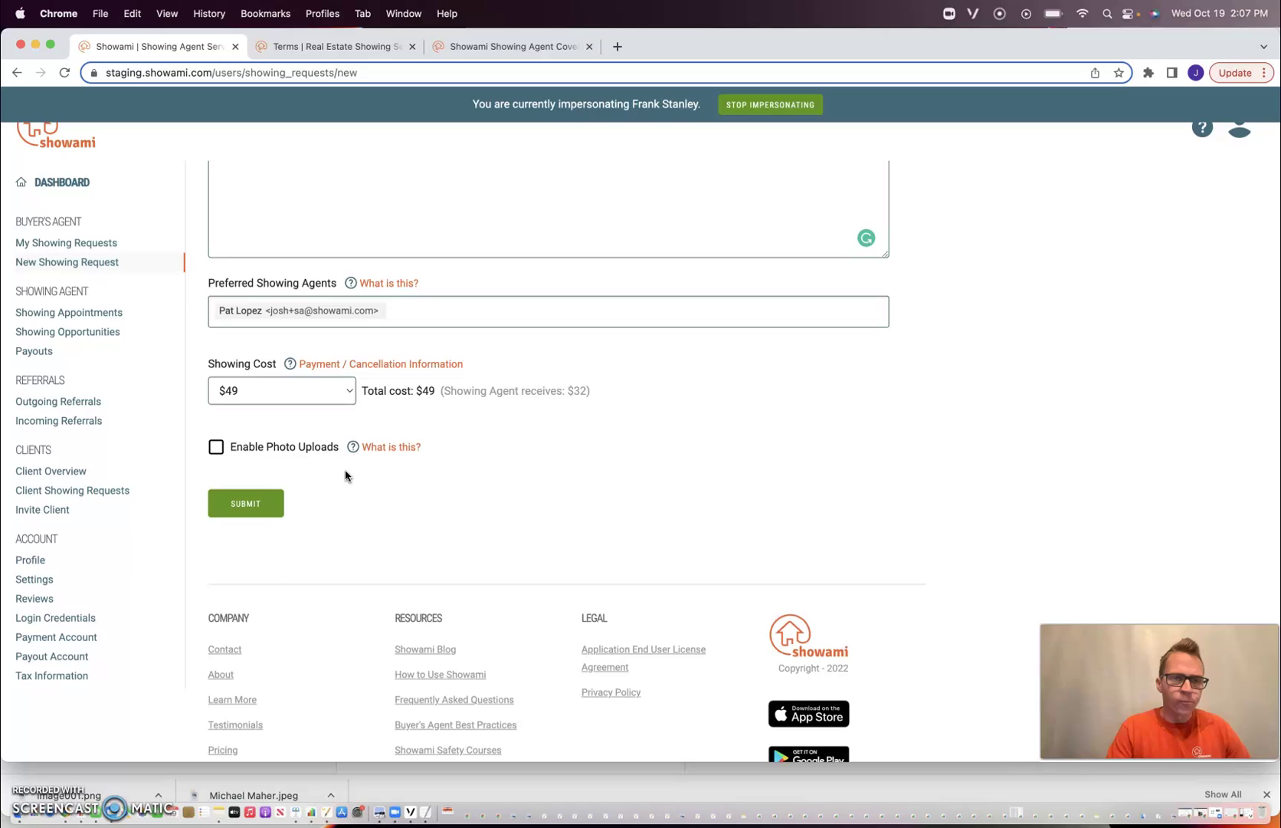
{"action": "left_click", "coordinate": [314, 391]}
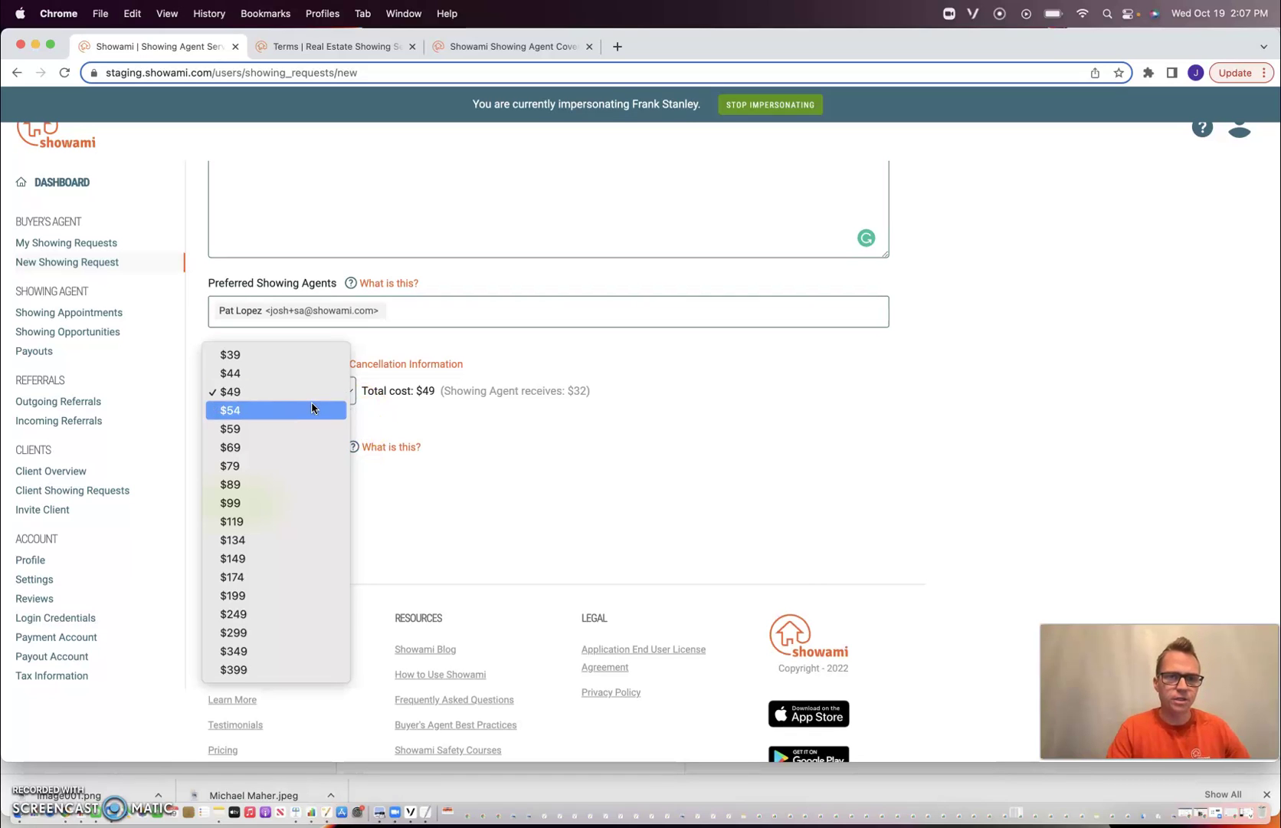
{"action": "left_click", "coordinate": [312, 409]}
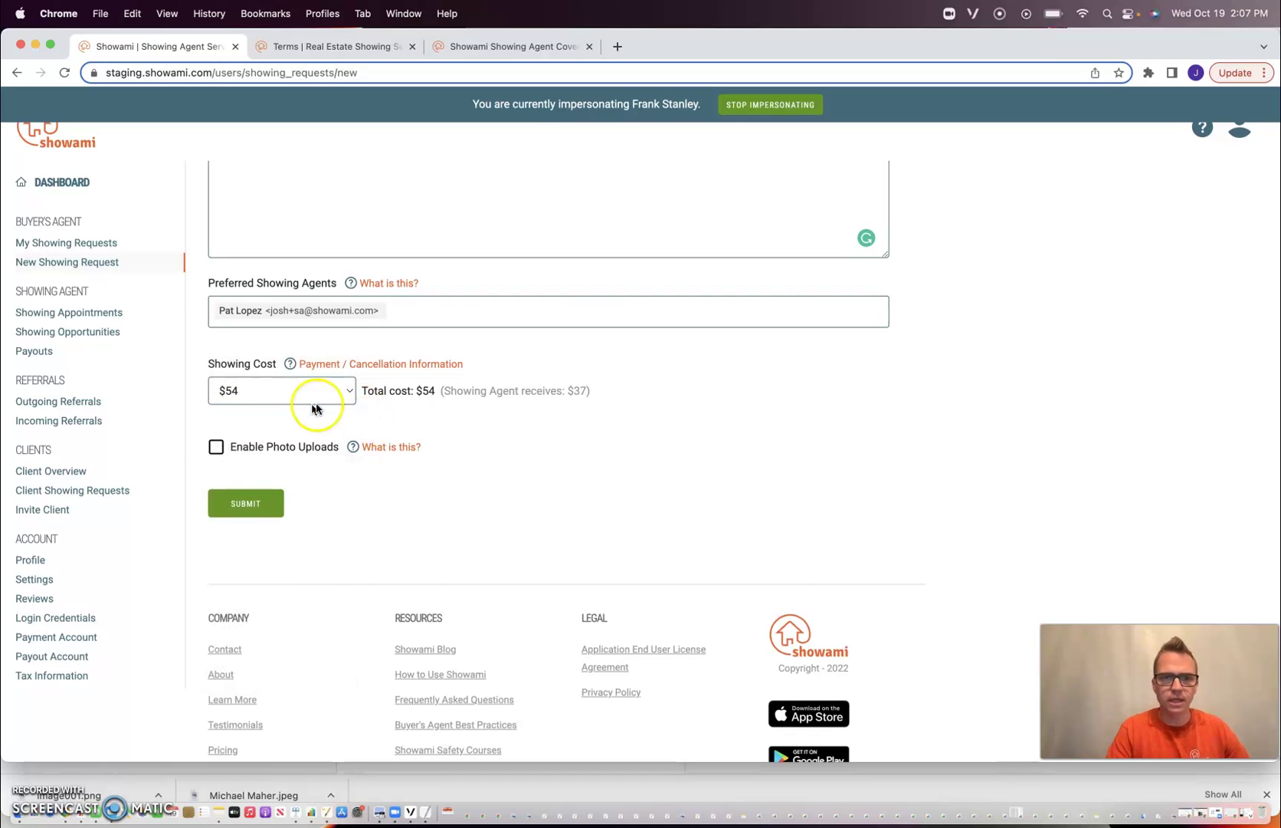
{"action": "left_click_drag", "start_coordinate": [442, 394], "coordinate": [584, 388]}
{"action": "left_click", "coordinate": [619, 400]}
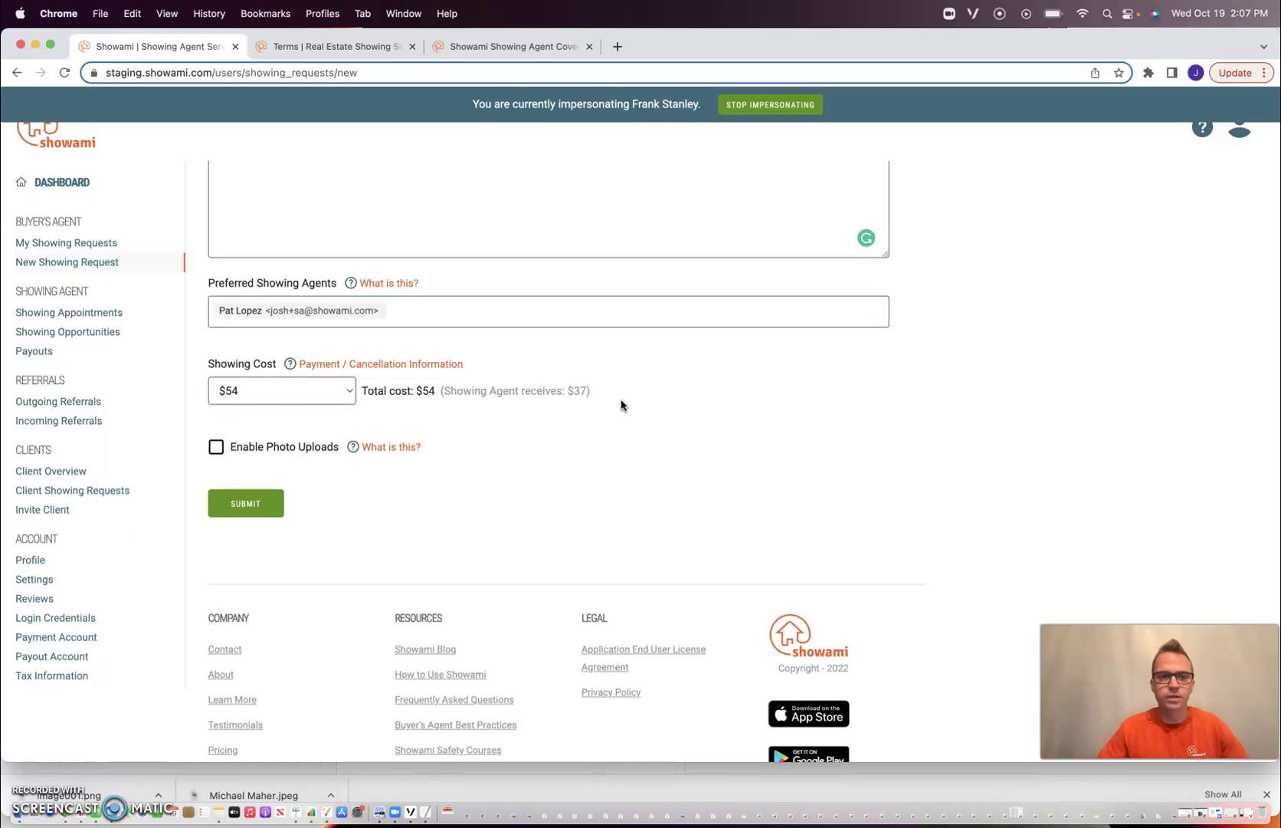
Submit the Oct 19, 5:00 PM Fort Myers showing request at $54
{"action": "left_click", "coordinate": [245, 499]}
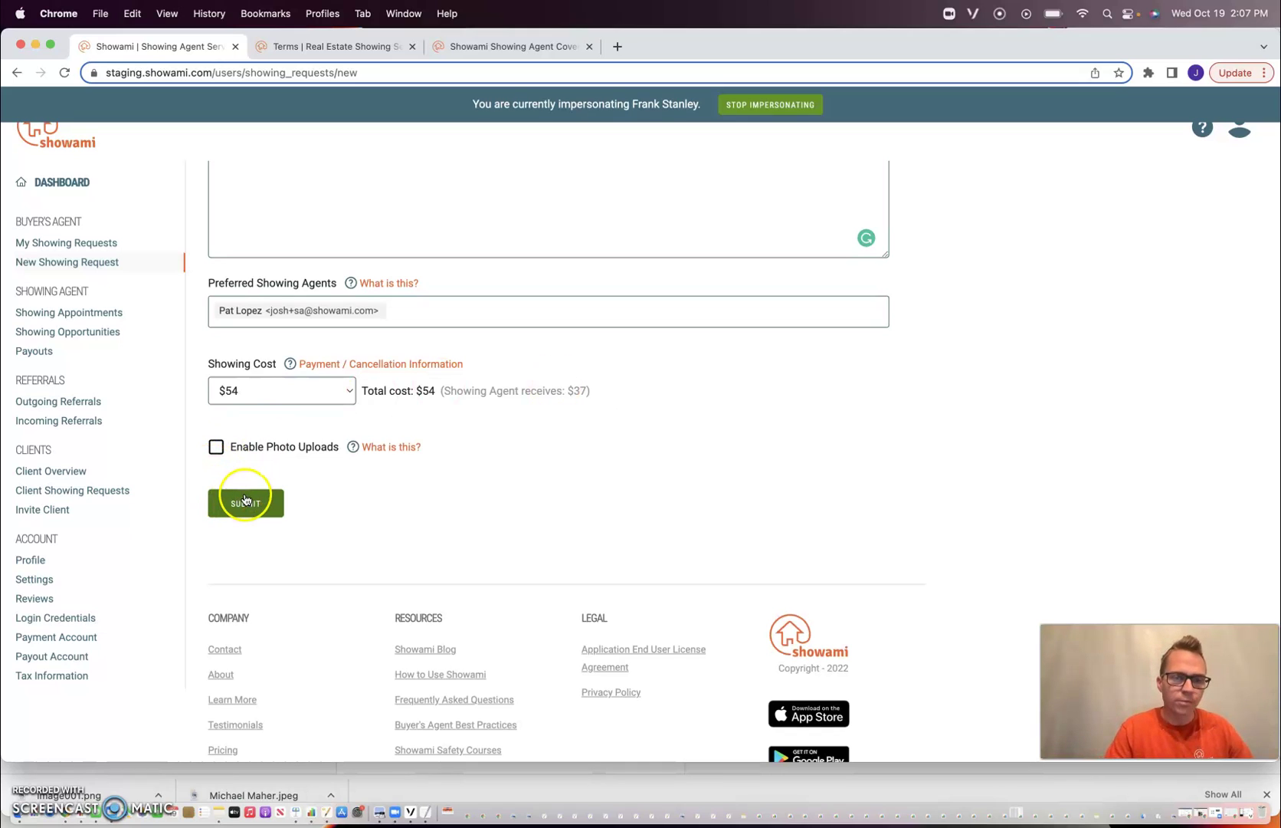
{"action": "left_click", "coordinate": [245, 500]}
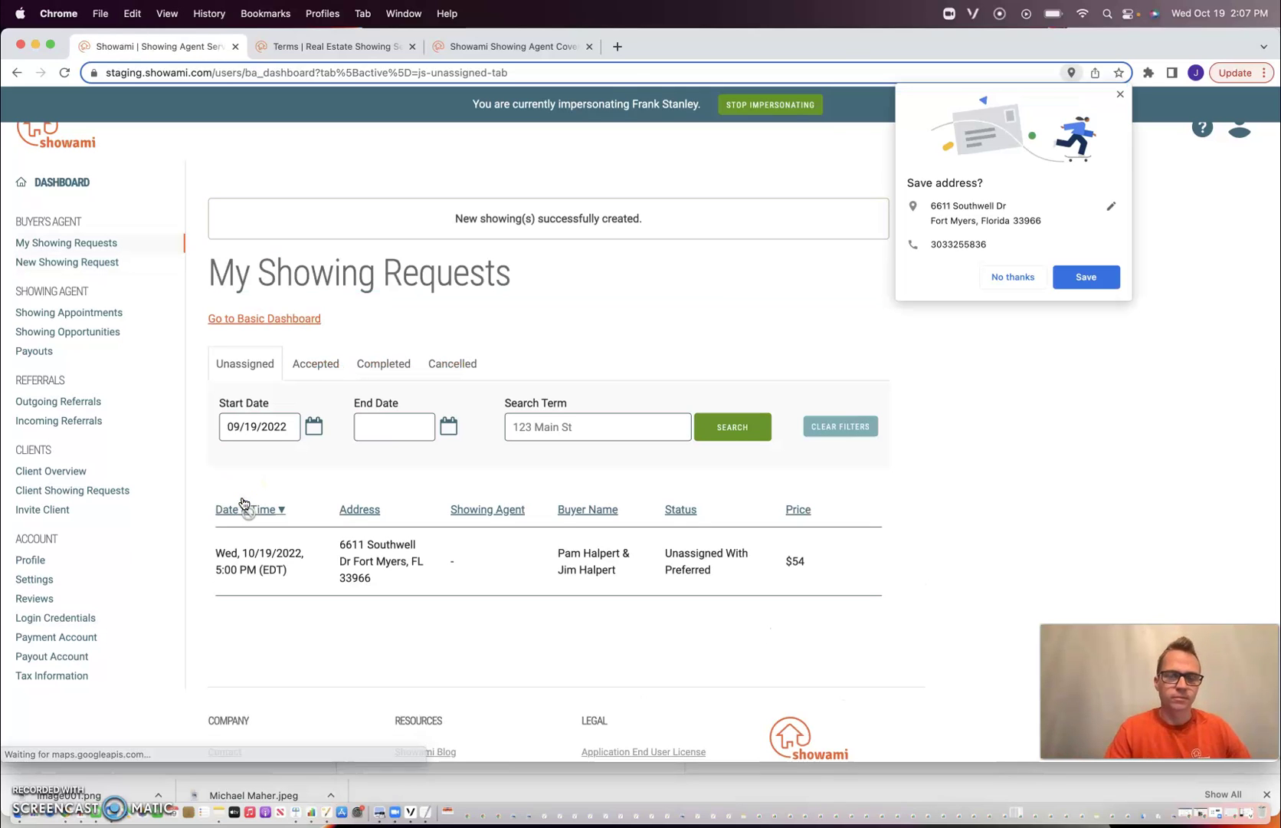
{"action": "left_click", "coordinate": [64, 263]}
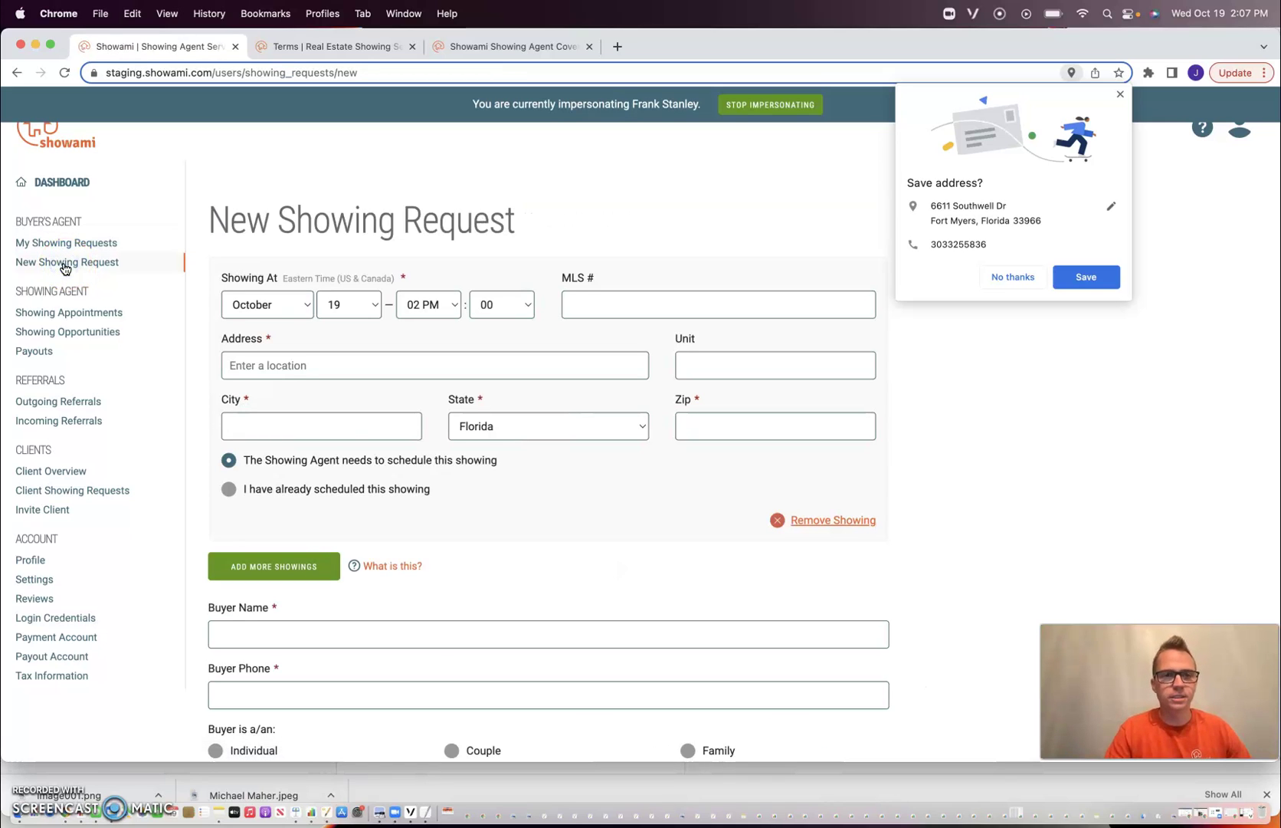
Find it under My Showing Requests' Unassigned tab, listed as Unassigned With Preferred
{"action": "left_click", "coordinate": [69, 243]}
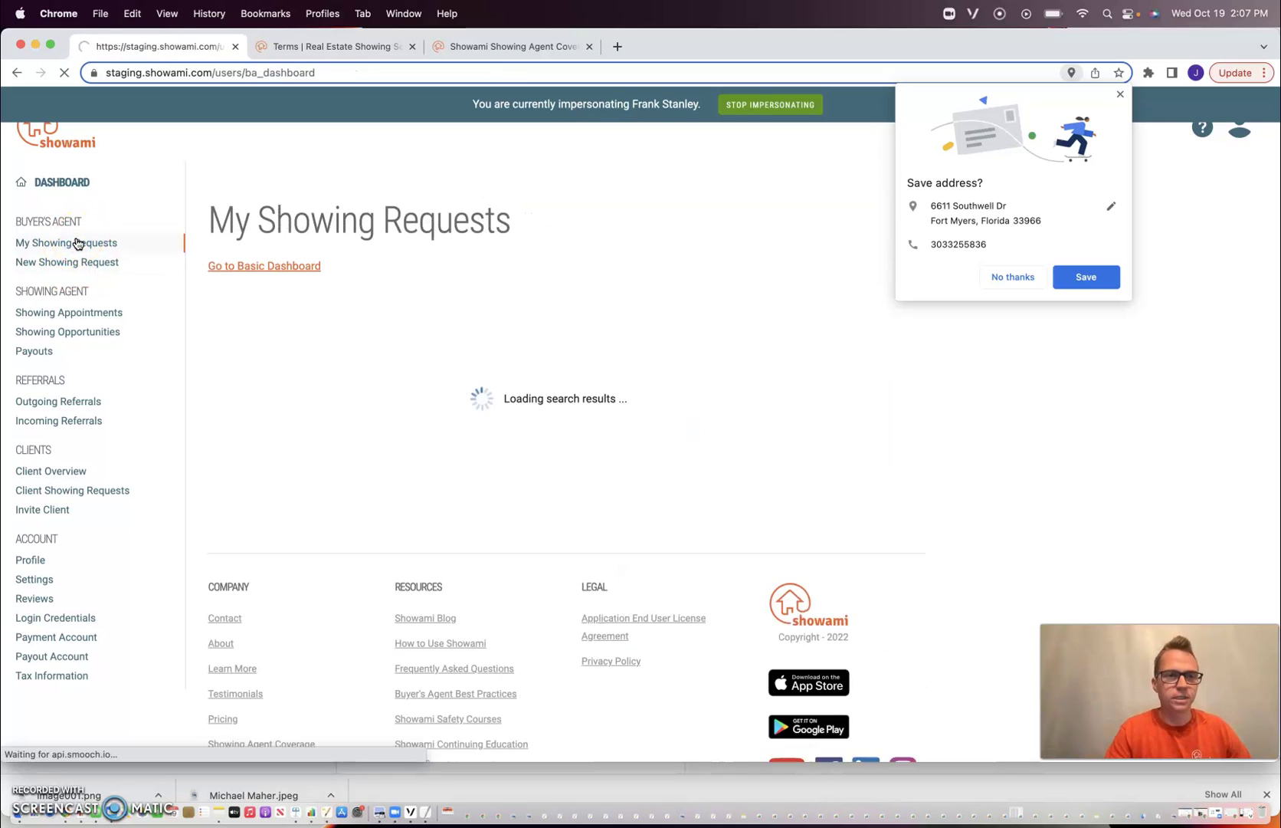
{"action": "left_click", "coordinate": [331, 368]}
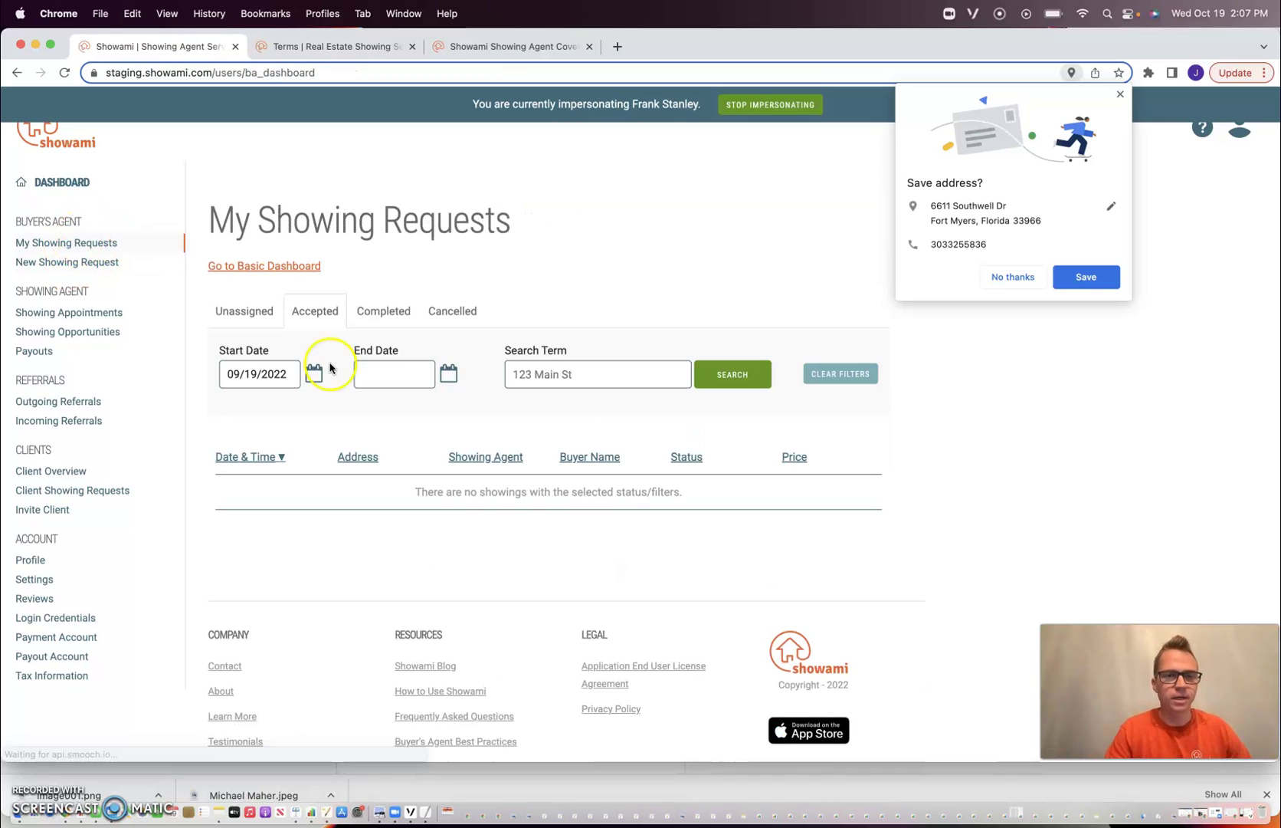
{"action": "left_click", "coordinate": [236, 310]}
{"action": "scroll", "coordinate": [659, 601], "scroll_direction": "down", "scroll_amount": 2}
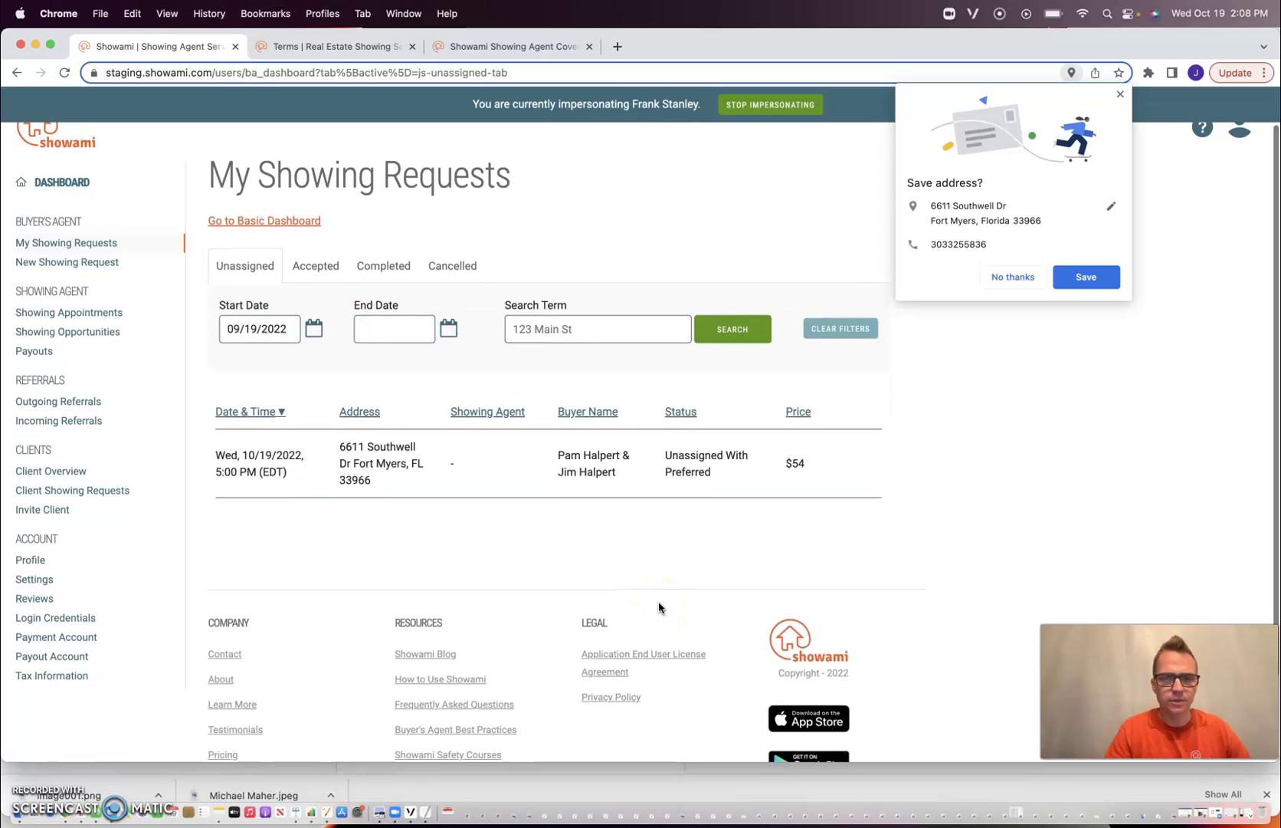
{"action": "scroll", "coordinate": [659, 607], "scroll_direction": "up", "scroll_amount": 1}
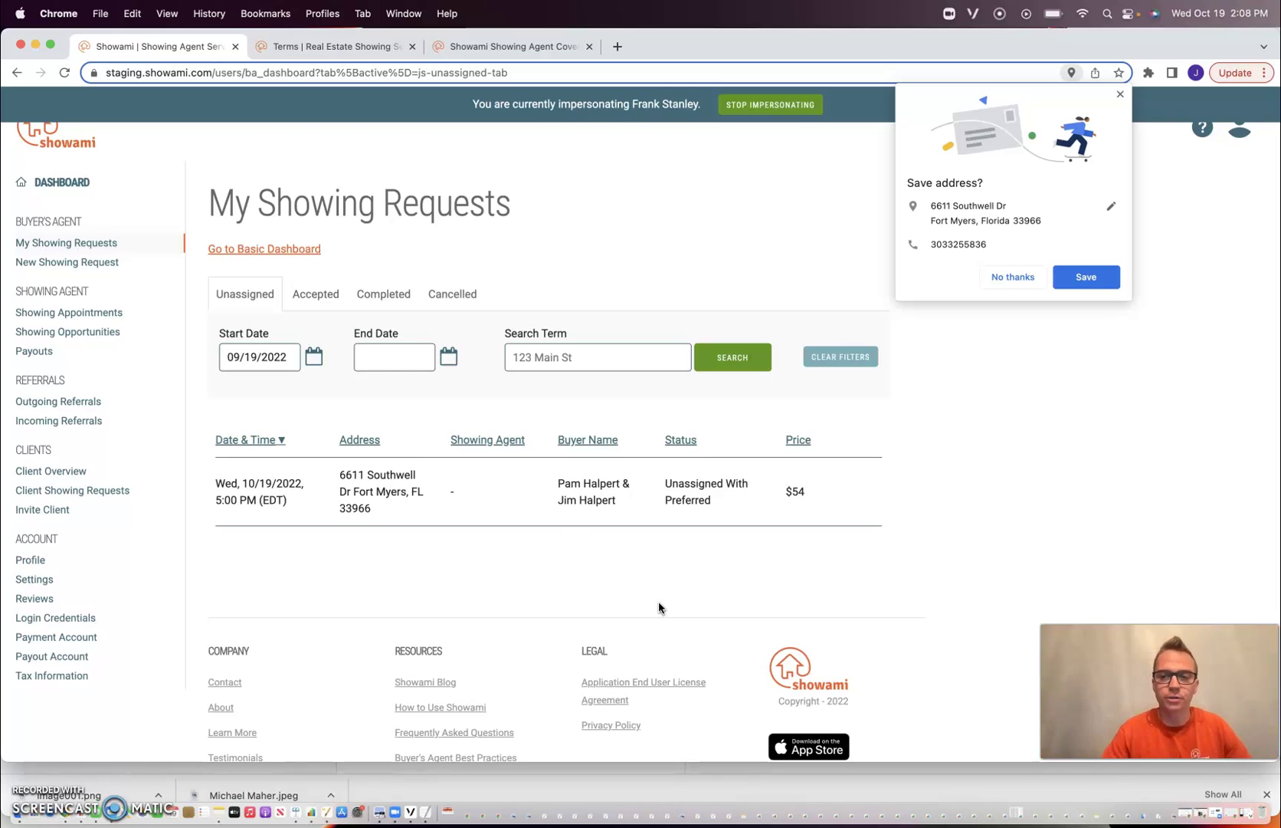
Act as the preferred showing agent and view their Showing Opportunities, including the Oct 19 showing
{"action": "left_click", "coordinate": [43, 738]}
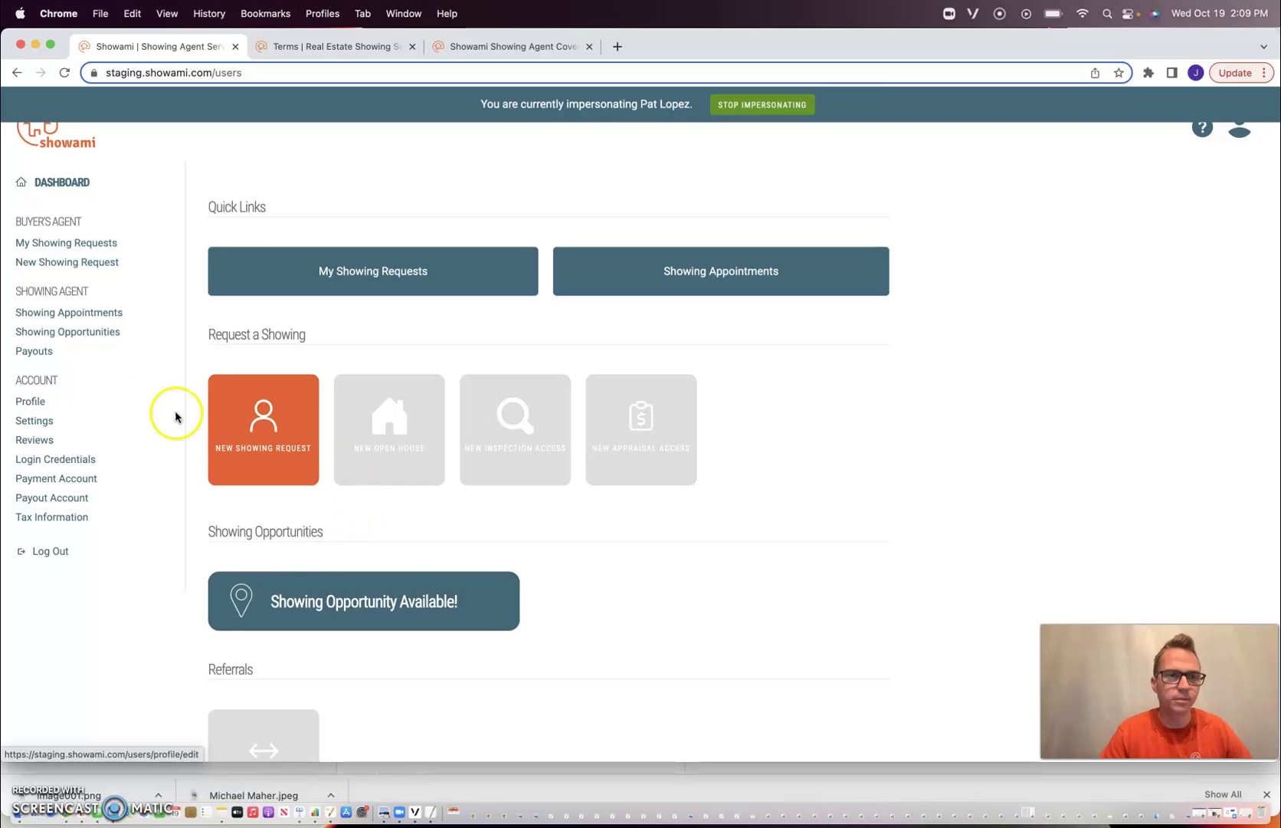
{"action": "left_click", "coordinate": [74, 333]}
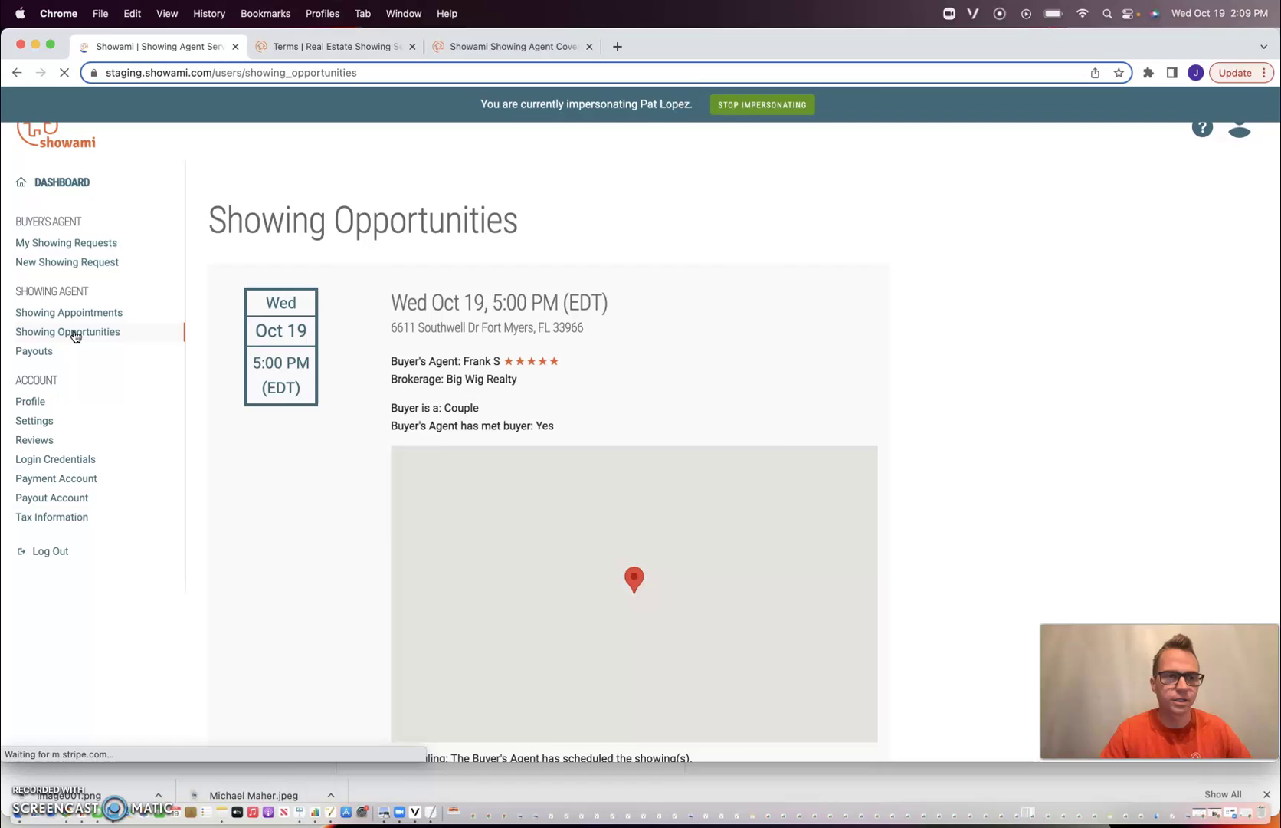
Locate the Oct 19, 5:00 PM Fort Myers opportunity paying $37 and start a counter-proposal
{"action": "scroll", "coordinate": [705, 377], "scroll_direction": "down", "scroll_amount": 2}
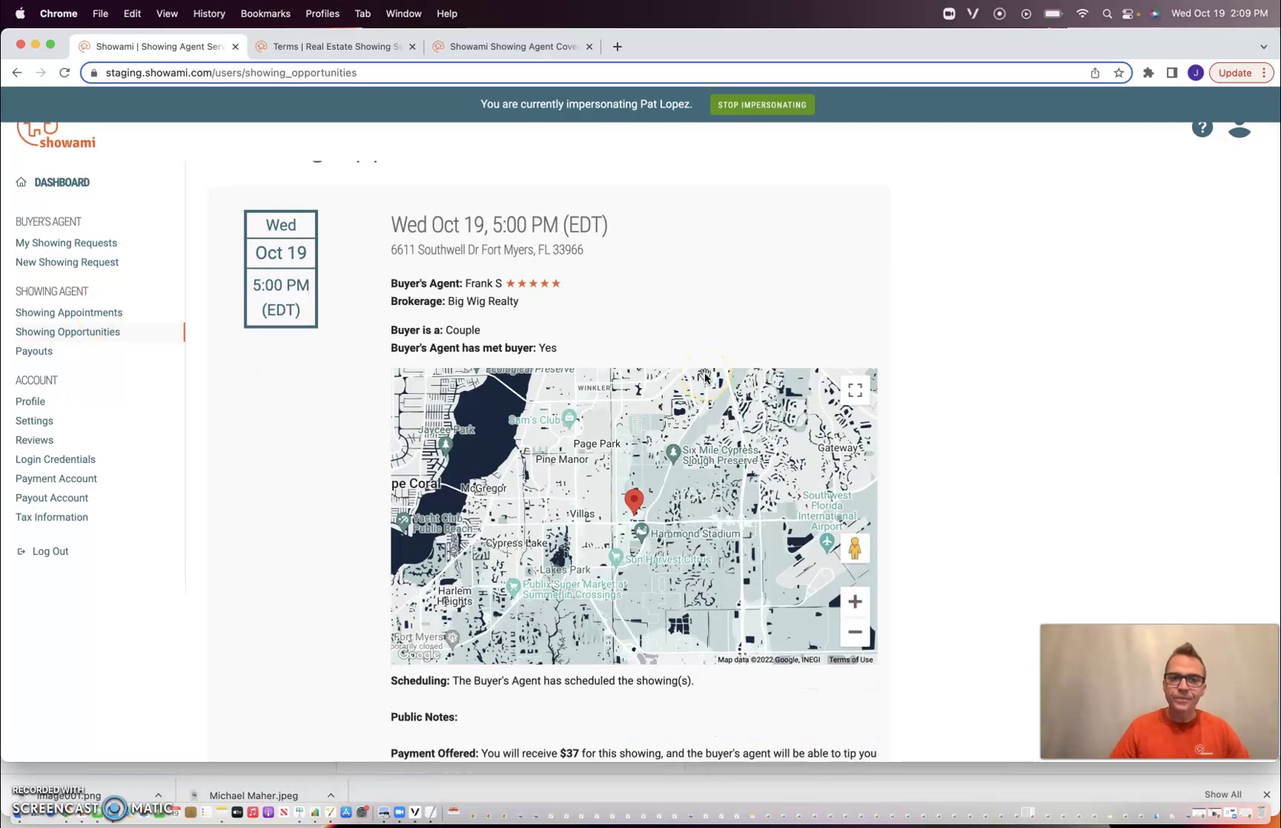
{"action": "scroll", "coordinate": [705, 377], "scroll_direction": "down", "scroll_amount": 2}
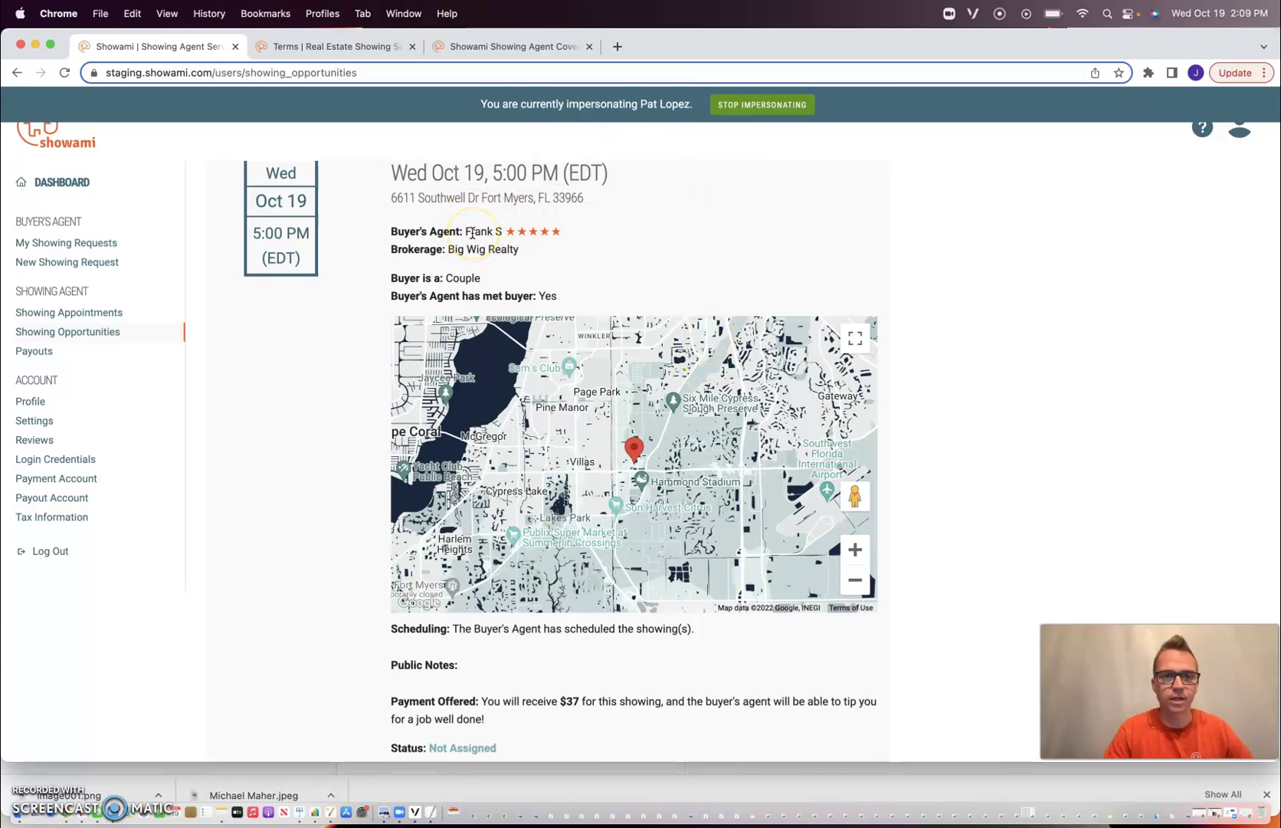
{"action": "scroll", "coordinate": [472, 232], "scroll_direction": "down", "scroll_amount": 1}
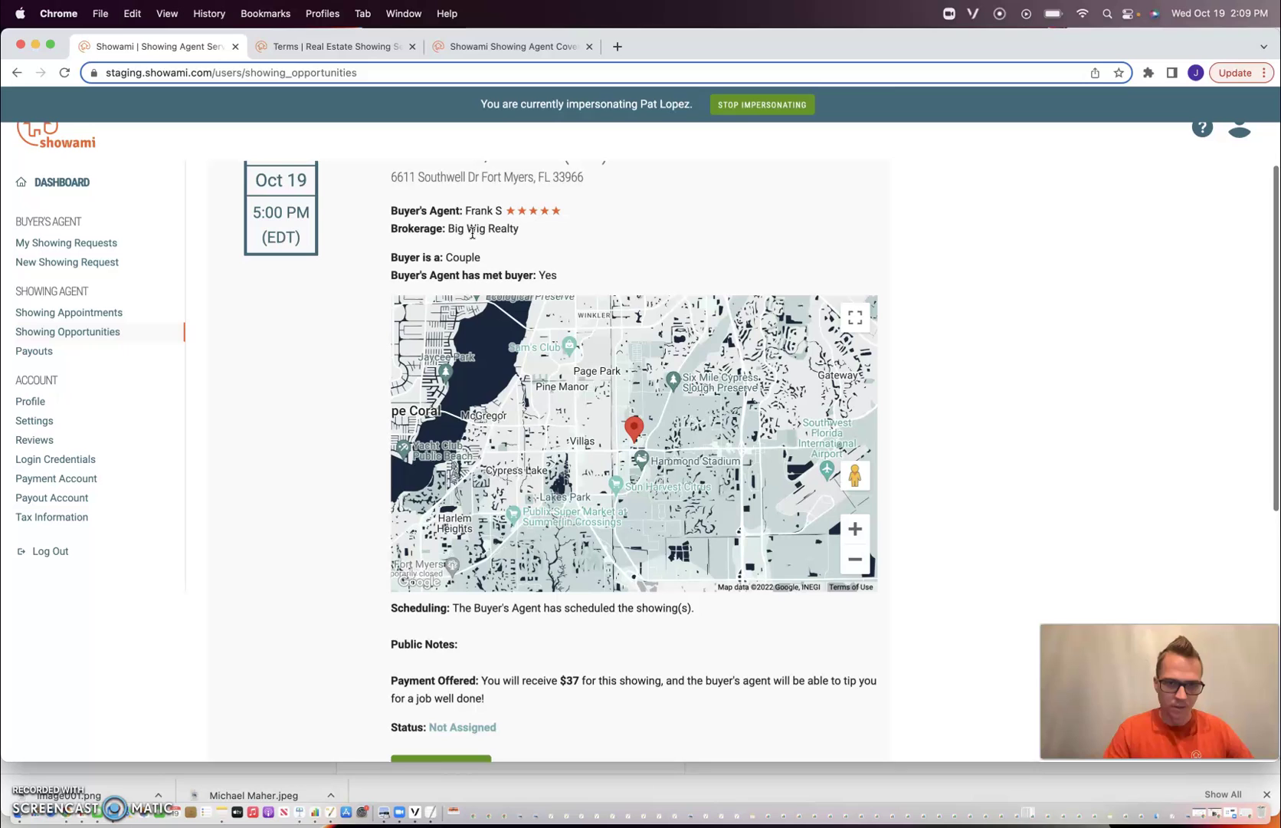
{"action": "scroll", "coordinate": [472, 232], "scroll_direction": "down", "scroll_amount": 3}
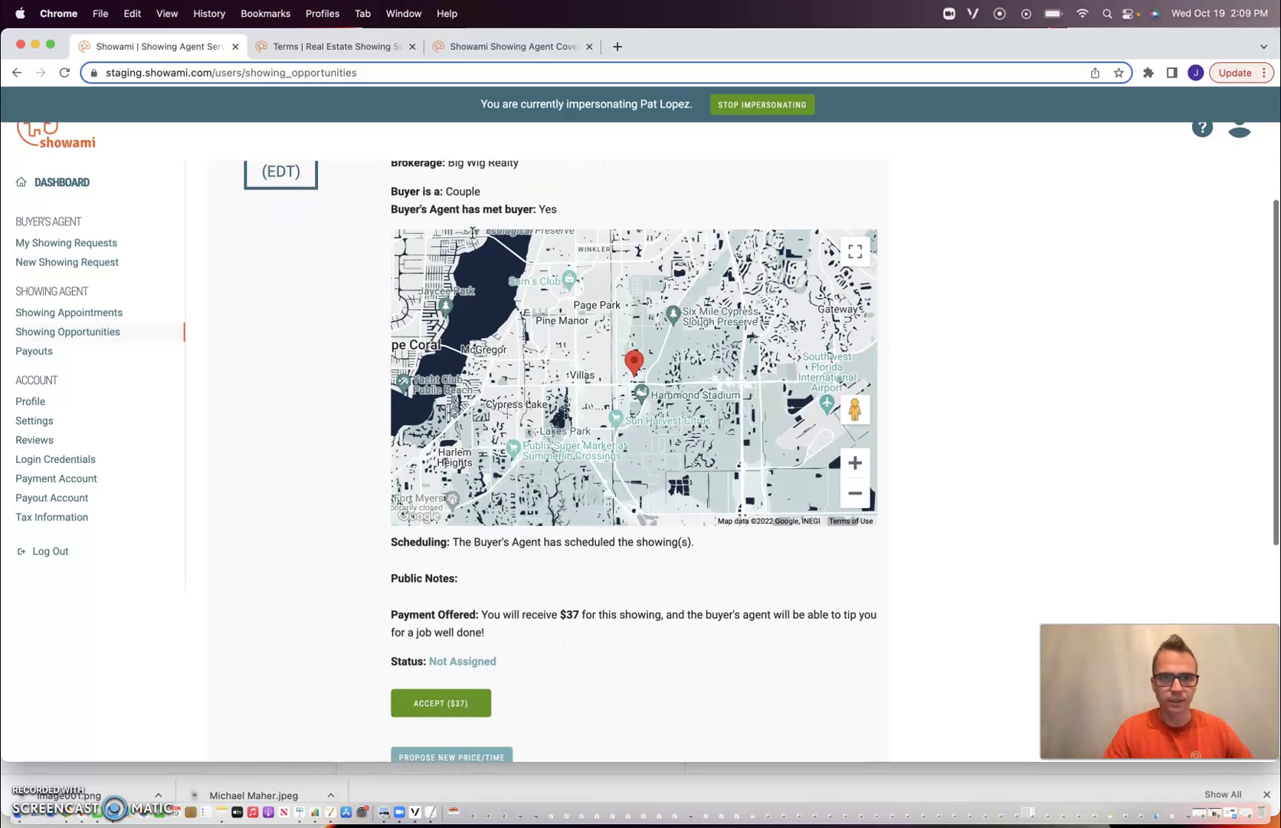
{"action": "scroll", "coordinate": [473, 232], "scroll_direction": "down", "scroll_amount": 4}
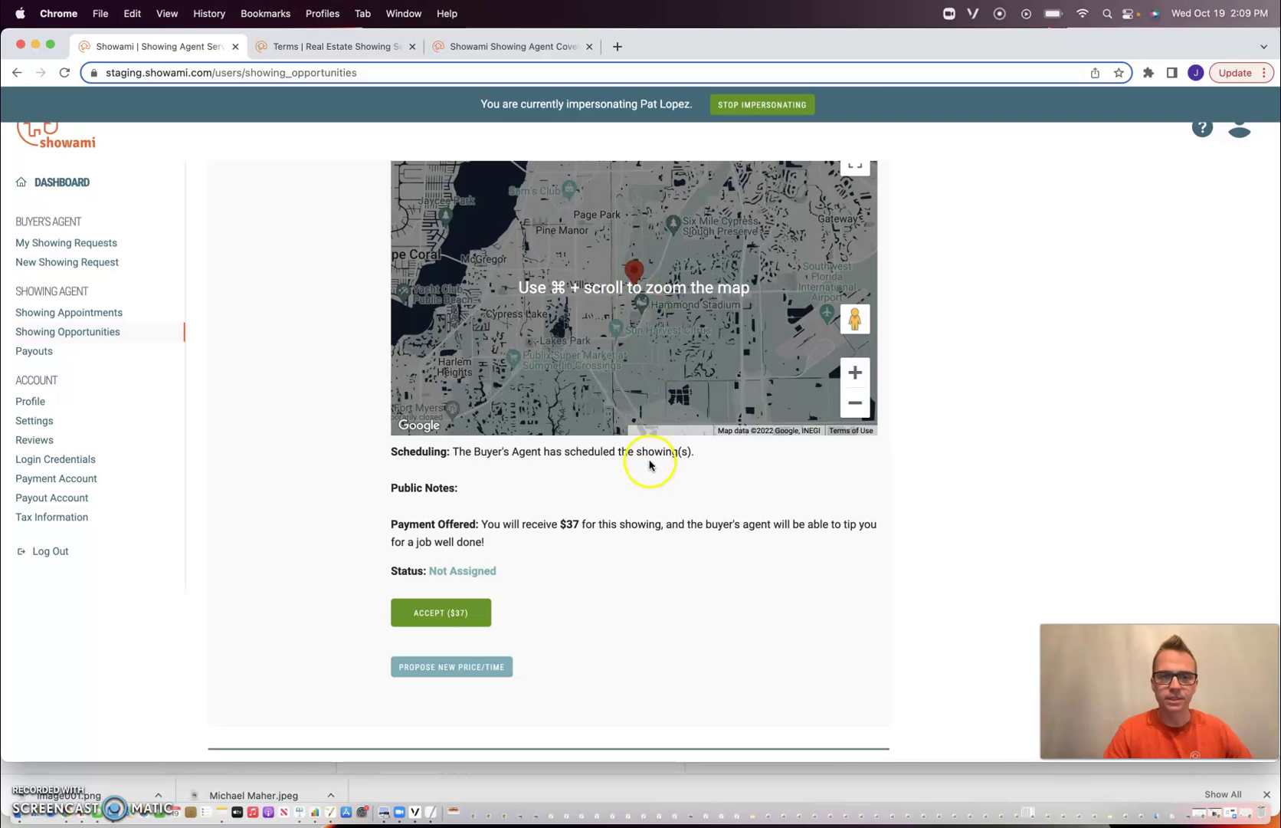
{"action": "scroll", "coordinate": [646, 507], "scroll_direction": "up", "scroll_amount": 4}
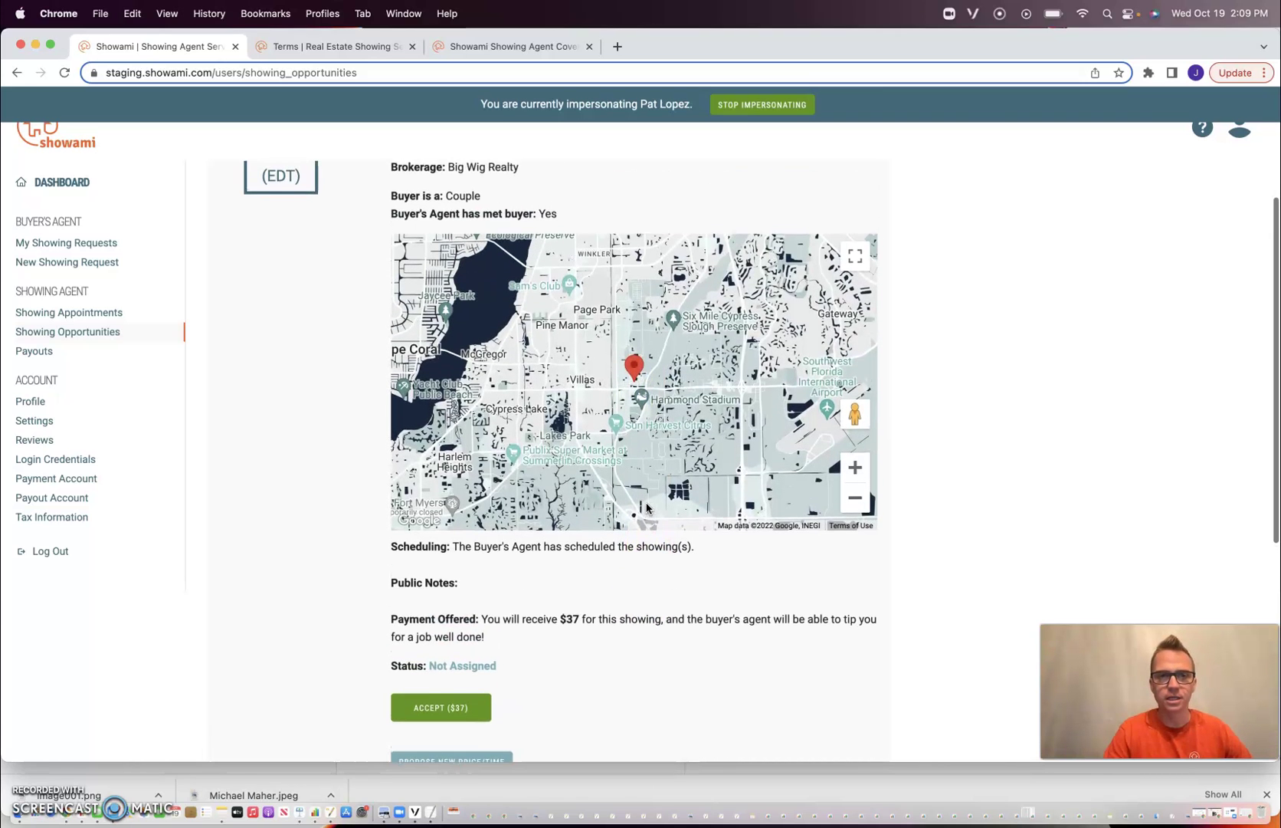
{"action": "scroll", "coordinate": [646, 507], "scroll_direction": "up", "scroll_amount": 4}
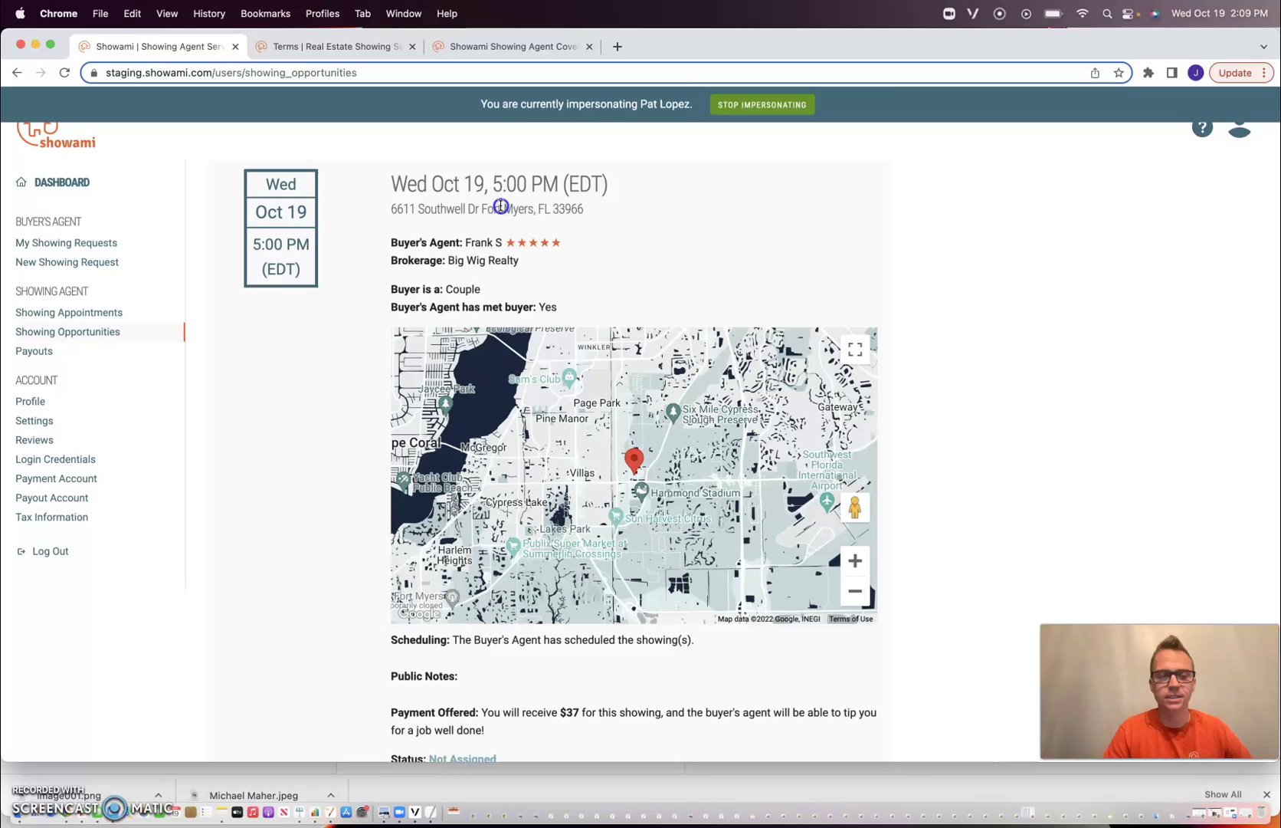
{"action": "triple_click", "coordinate": [500, 206]}
{"action": "left_click", "coordinate": [604, 267]}
{"action": "scroll", "coordinate": [604, 268], "scroll_direction": "down", "scroll_amount": 5}
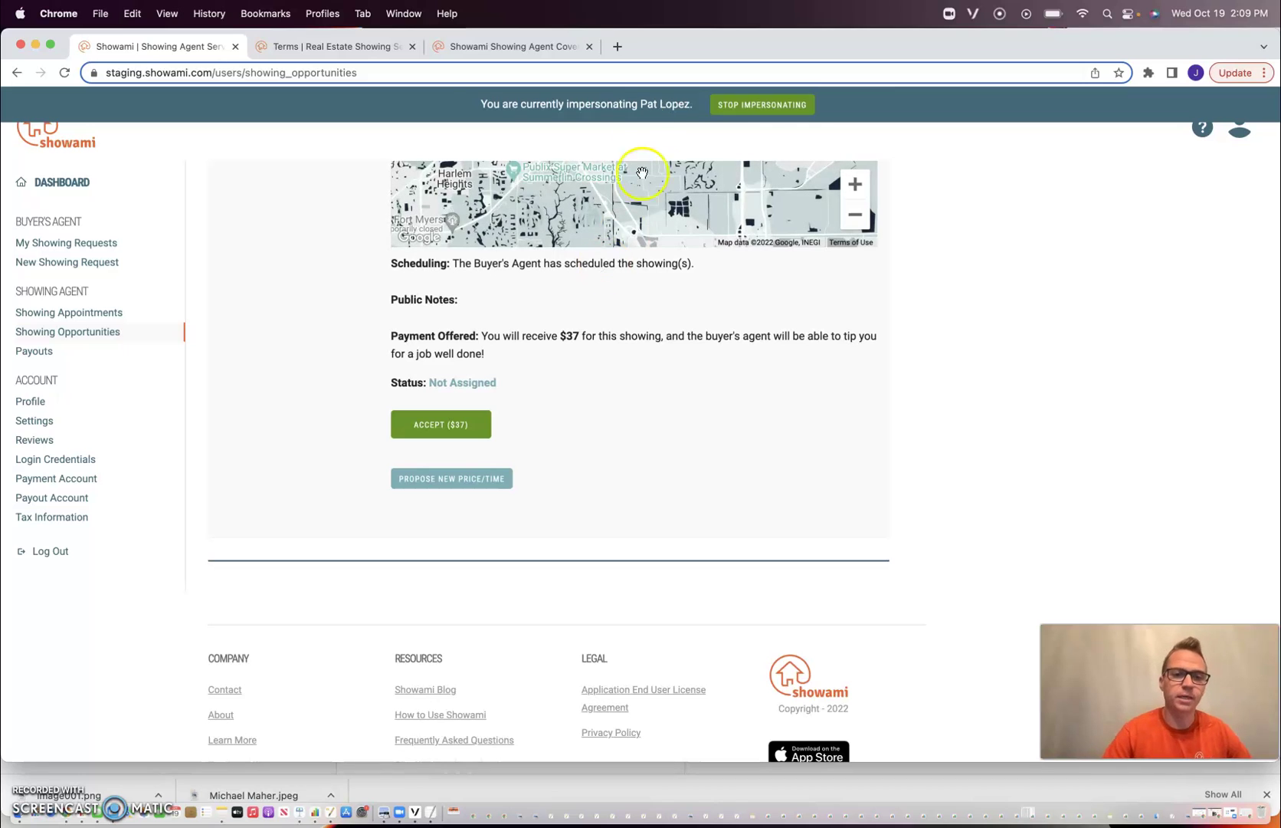
{"action": "left_click", "coordinate": [424, 478]}
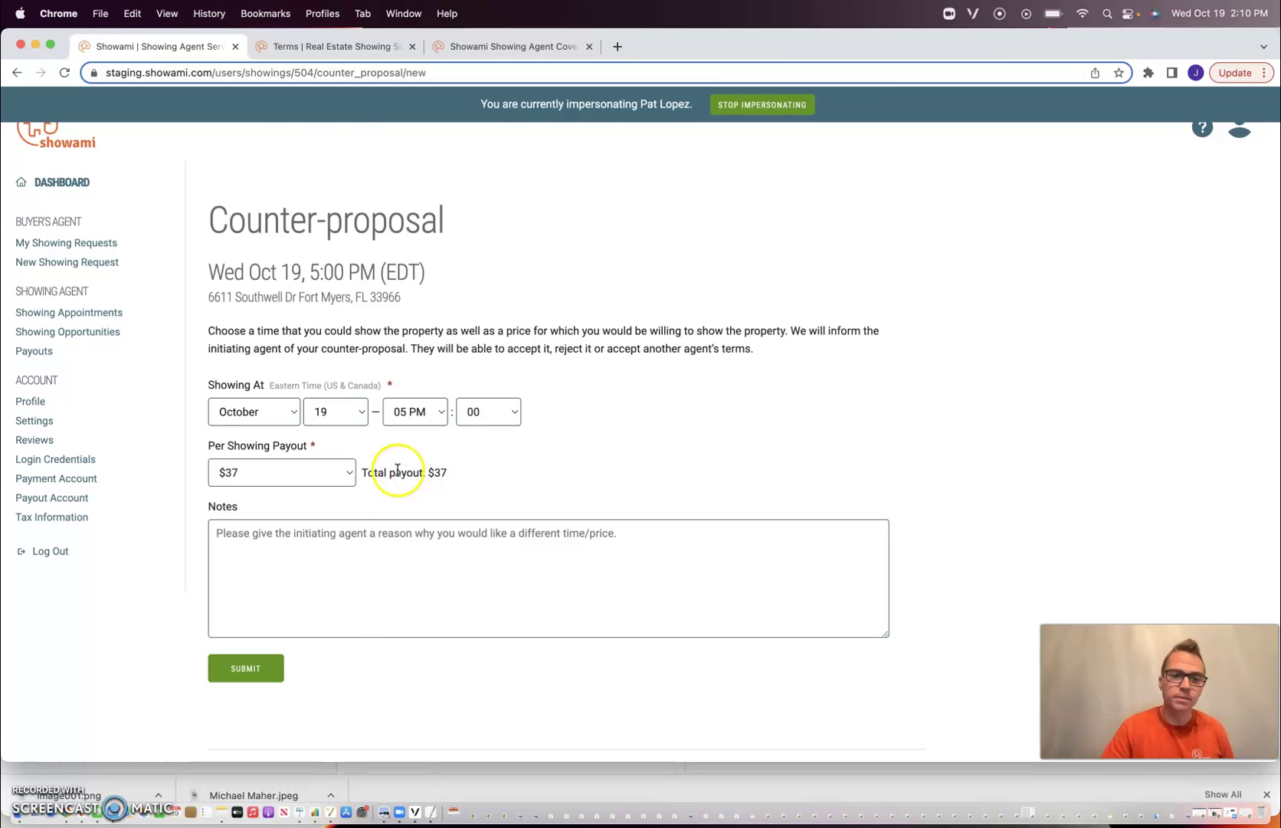
{"action": "left_click", "coordinate": [346, 416]}
{"action": "left_click", "coordinate": [342, 431]}
{"action": "left_click", "coordinate": [426, 421]}
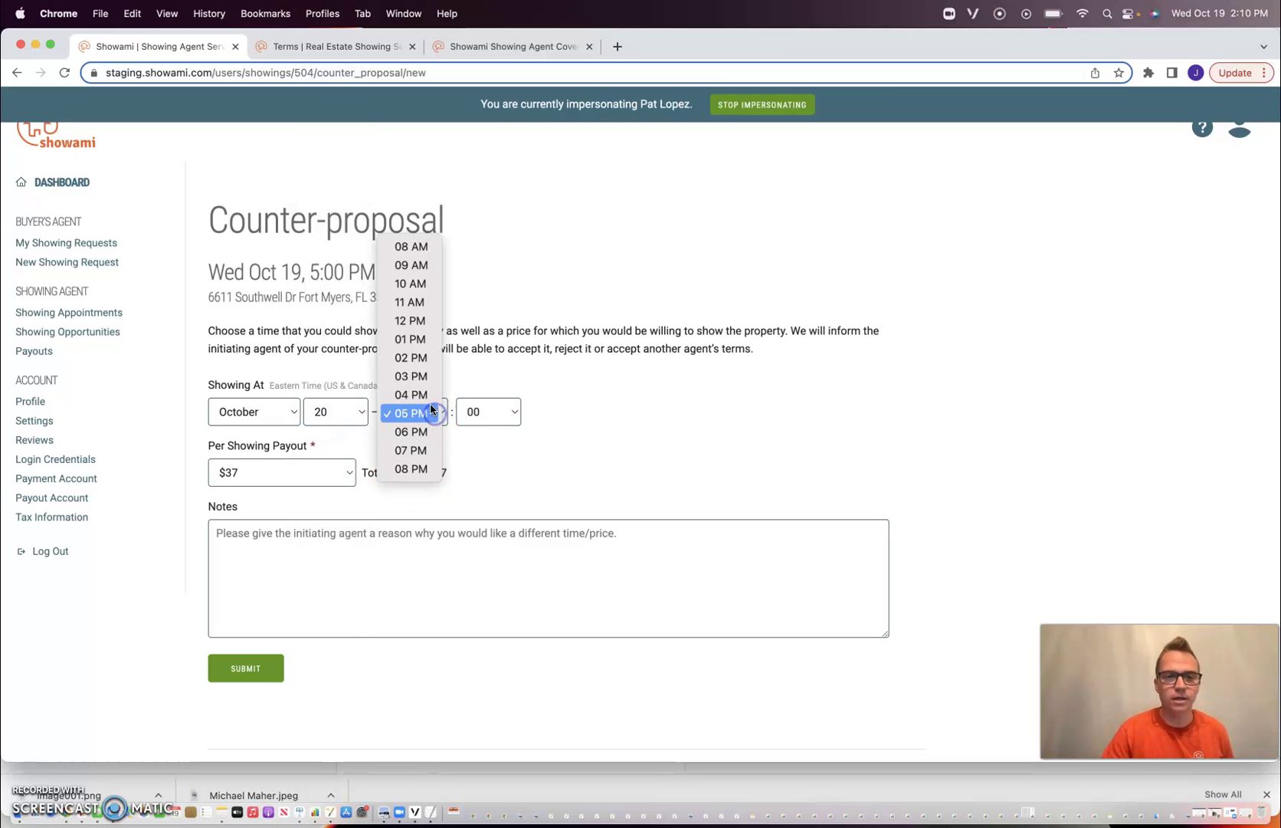
{"action": "left_click", "coordinate": [421, 373]}
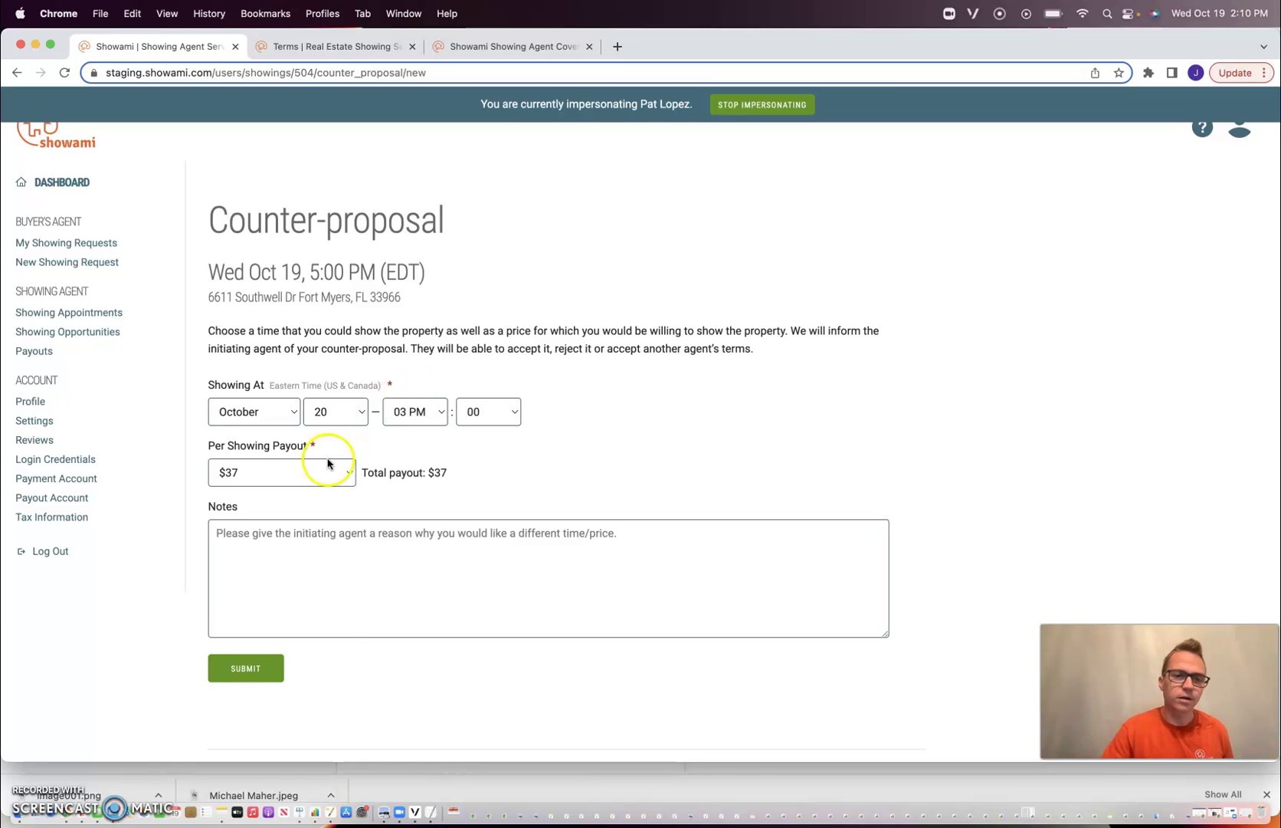
{"action": "left_click", "coordinate": [308, 472]}
{"action": "left_click", "coordinate": [285, 510]}
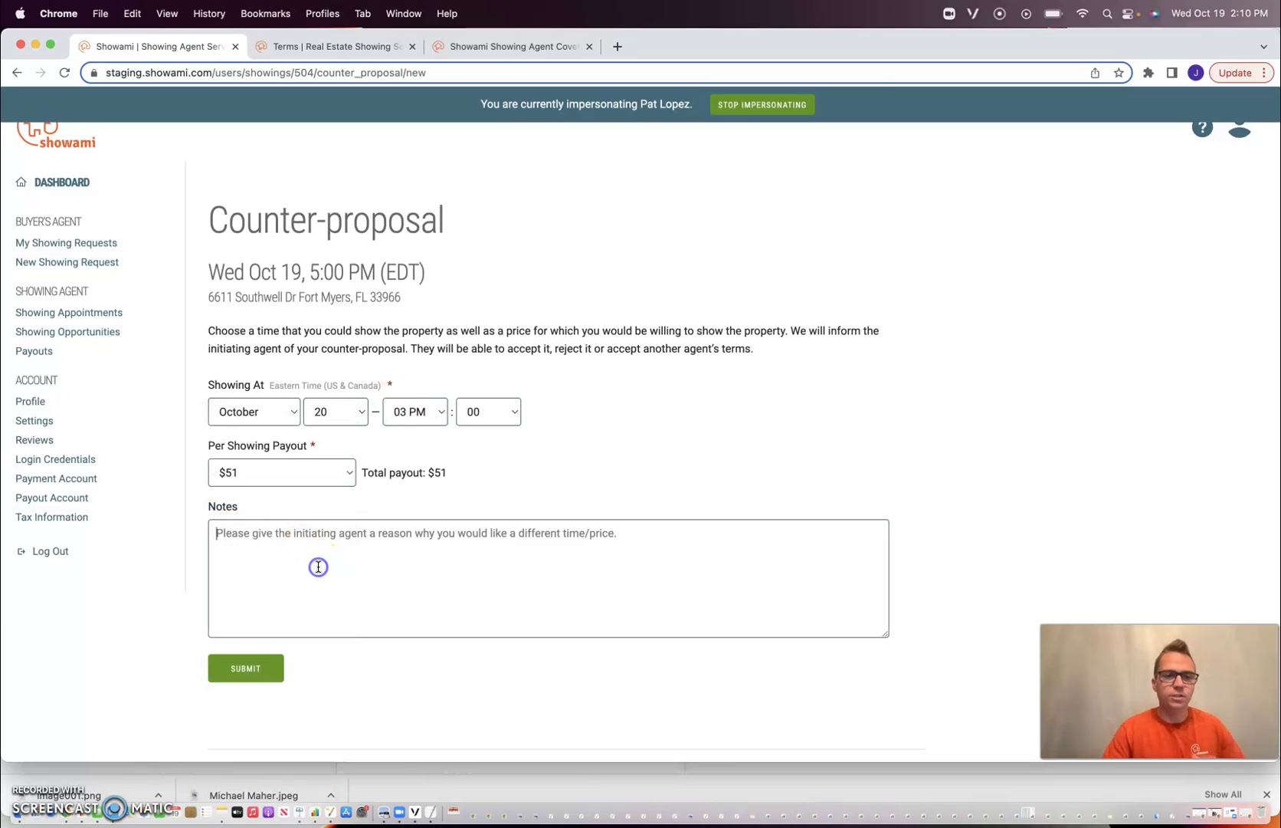
{"action": "left_click", "coordinate": [318, 566]}
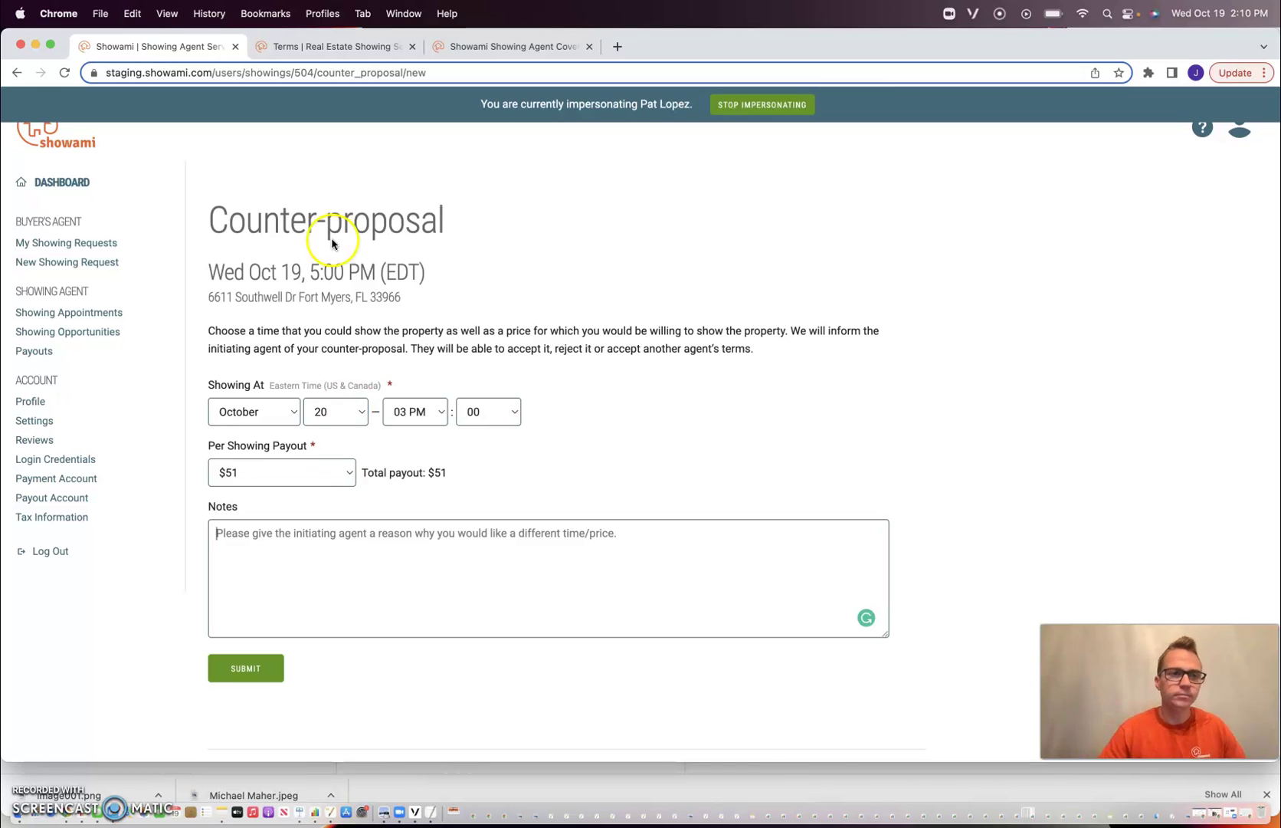
{"action": "left_click", "coordinate": [16, 73]}
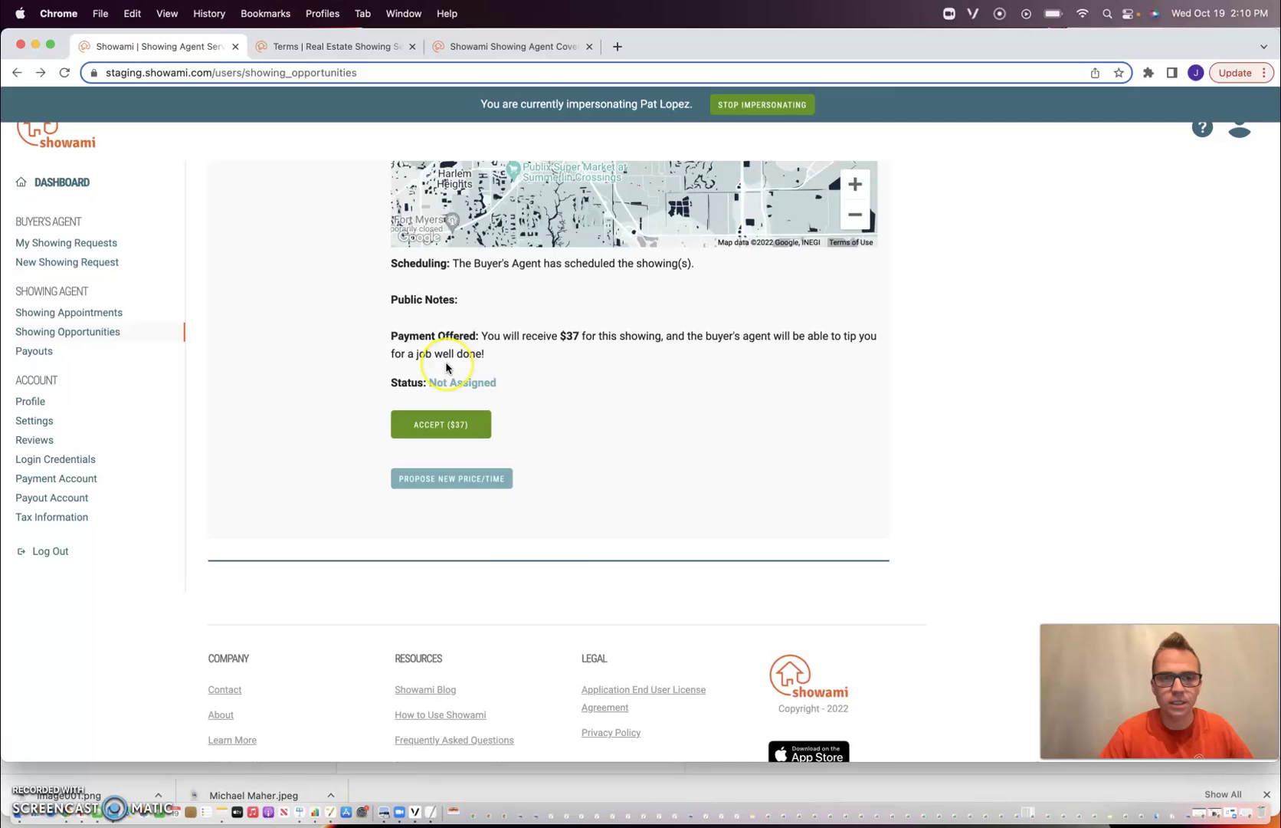
Accept the Oct 19, 5:00 PM Fort Myers showing for $37 and check it is Confirmed
{"action": "scroll", "coordinate": [447, 367], "scroll_direction": "up", "scroll_amount": 5}
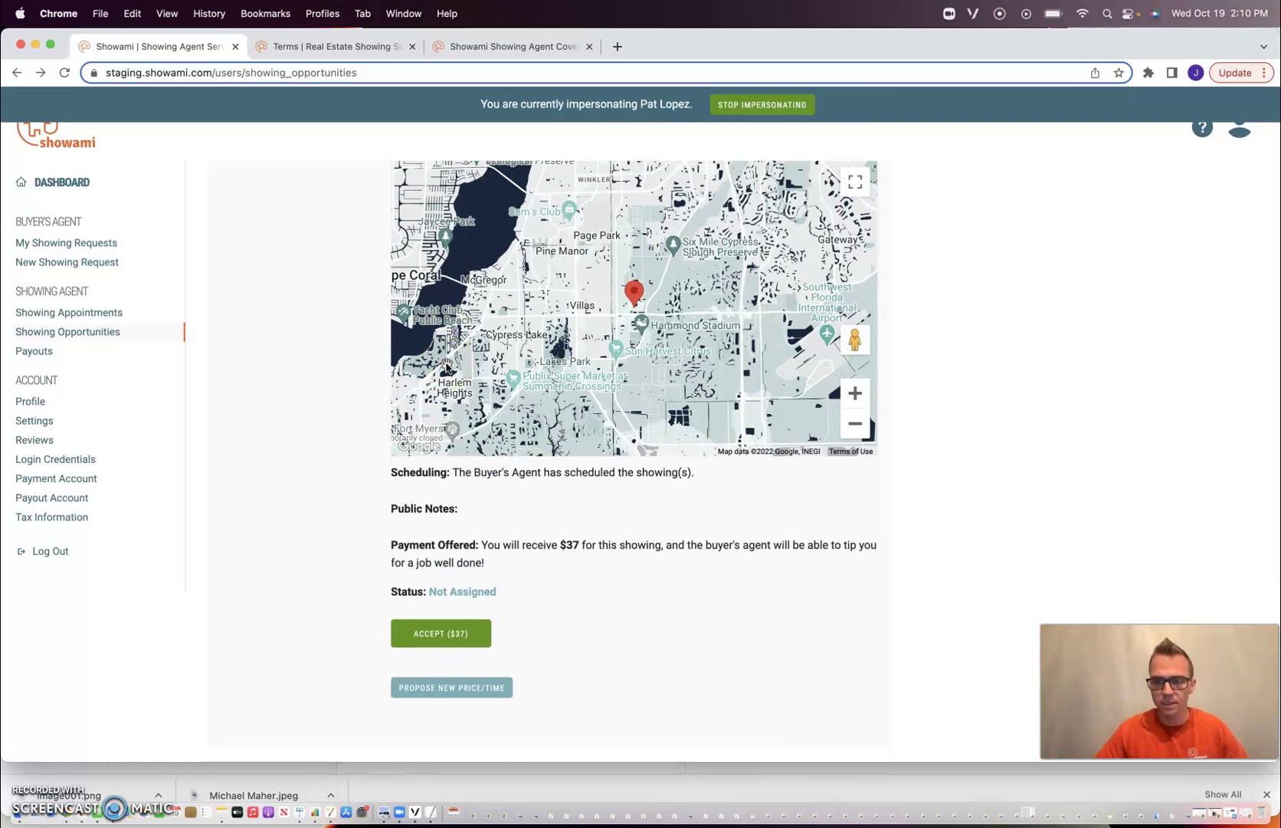
{"action": "left_click", "coordinate": [475, 636]}
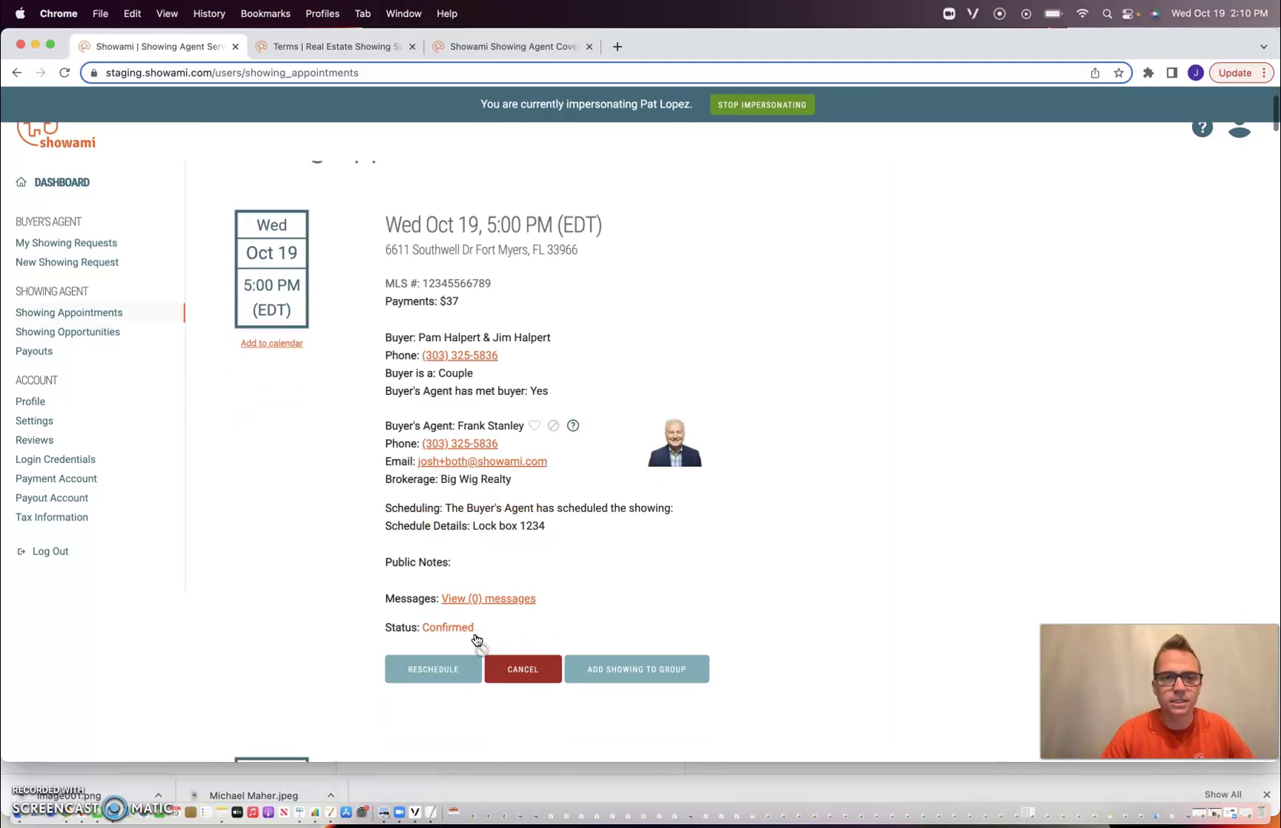
{"action": "scroll", "coordinate": [476, 639], "scroll_direction": "down", "scroll_amount": 1}
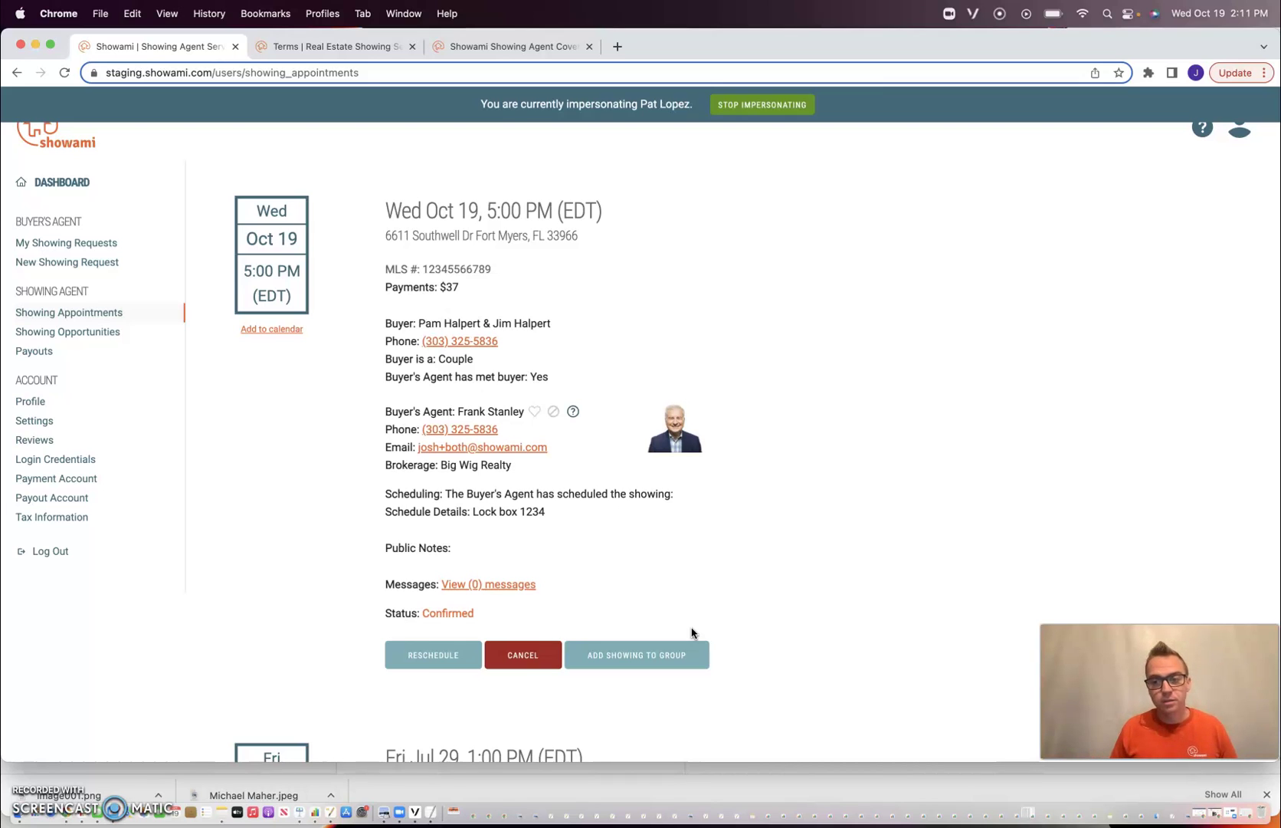
{"action": "left_click", "coordinate": [428, 660]}
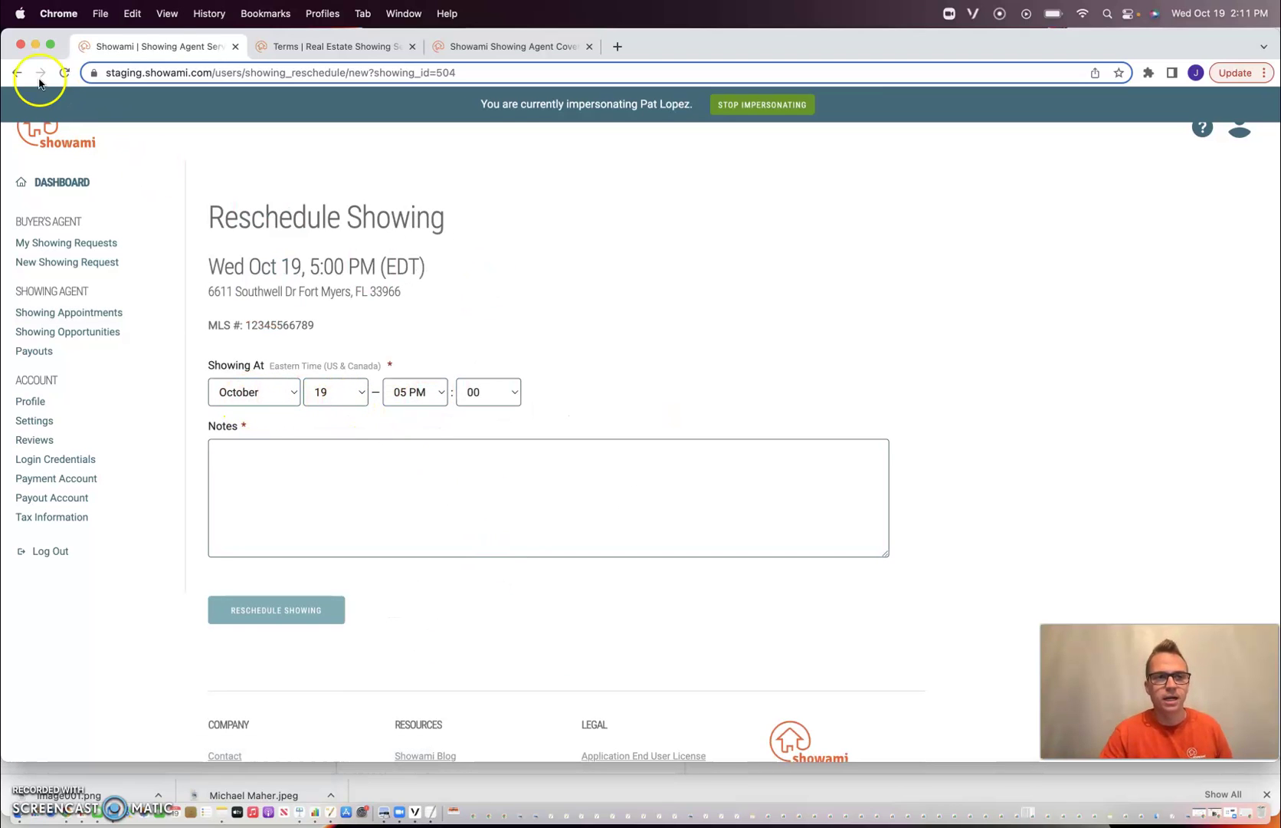
{"action": "left_click", "coordinate": [306, 486]}
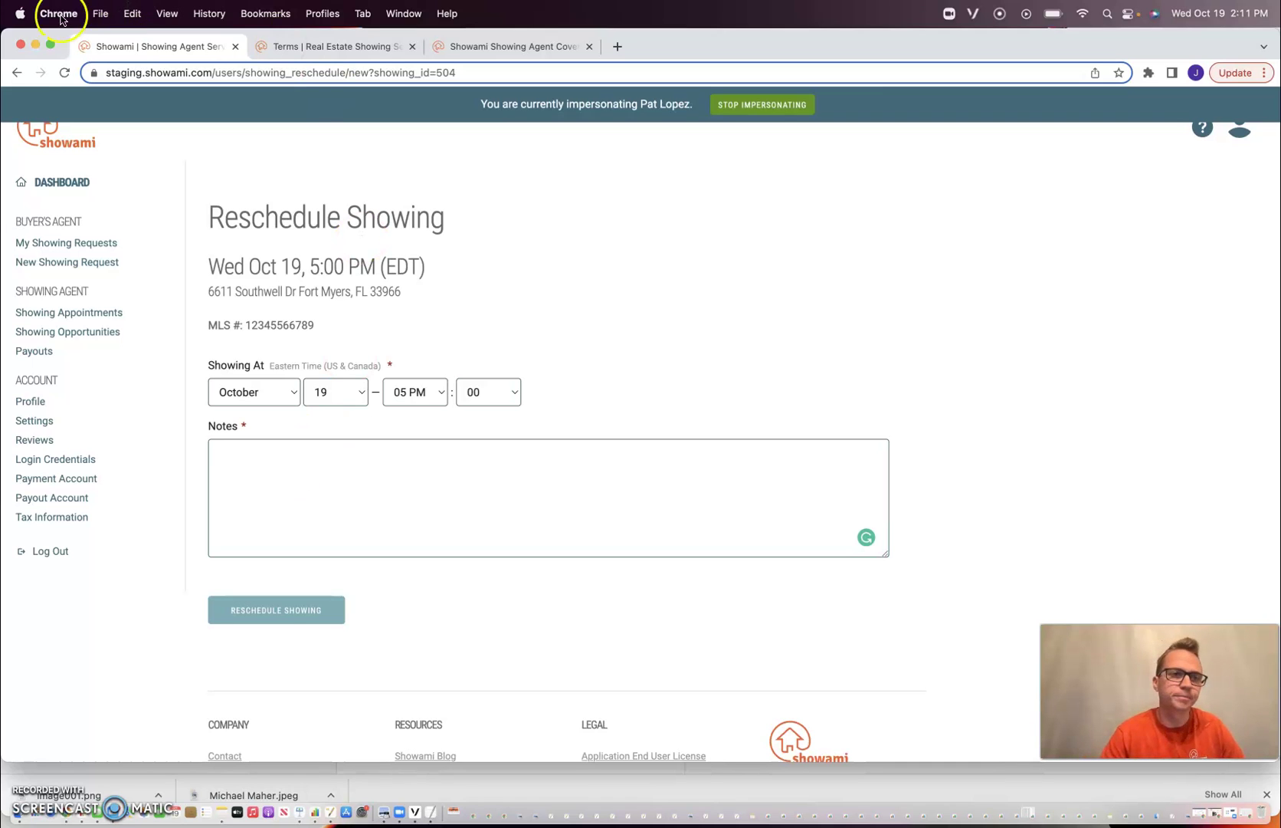
{"action": "left_click", "coordinate": [13, 76]}
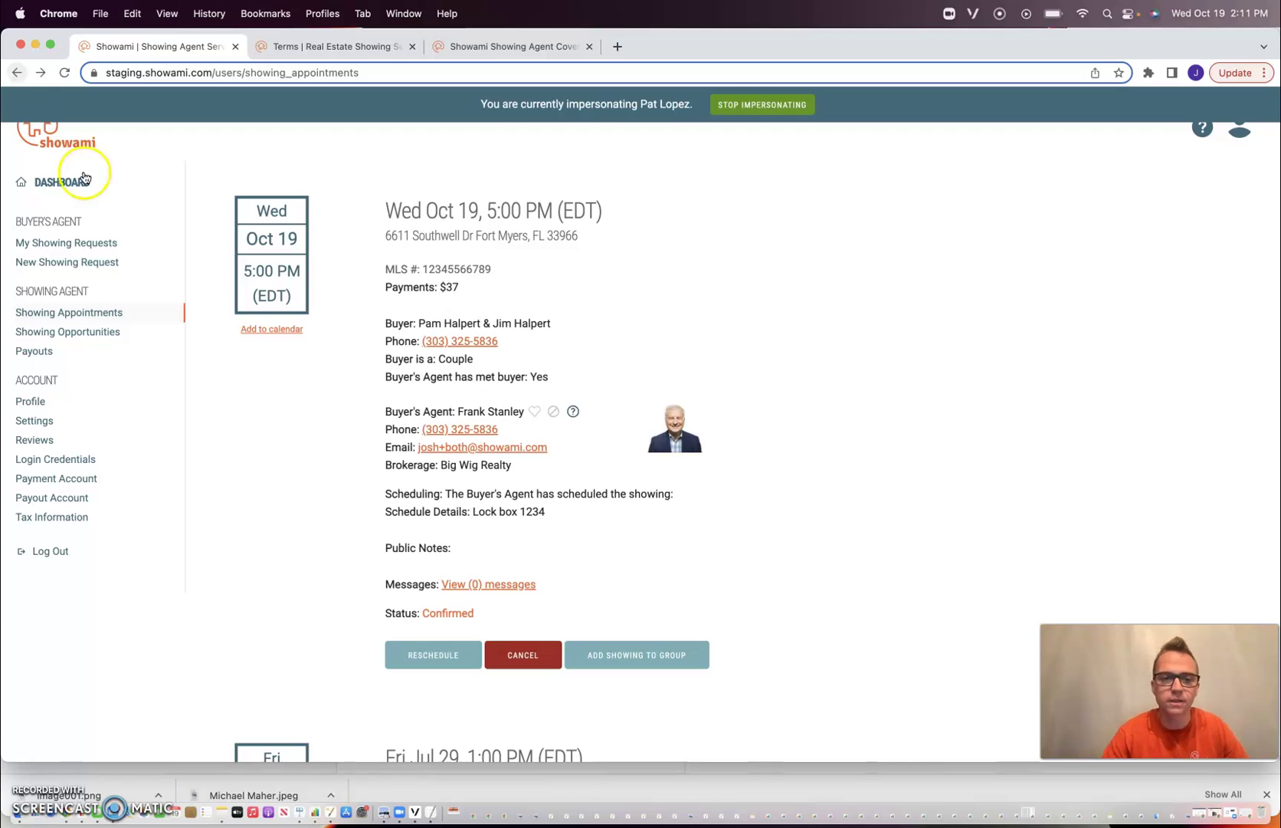
{"action": "left_click", "coordinate": [477, 584]}
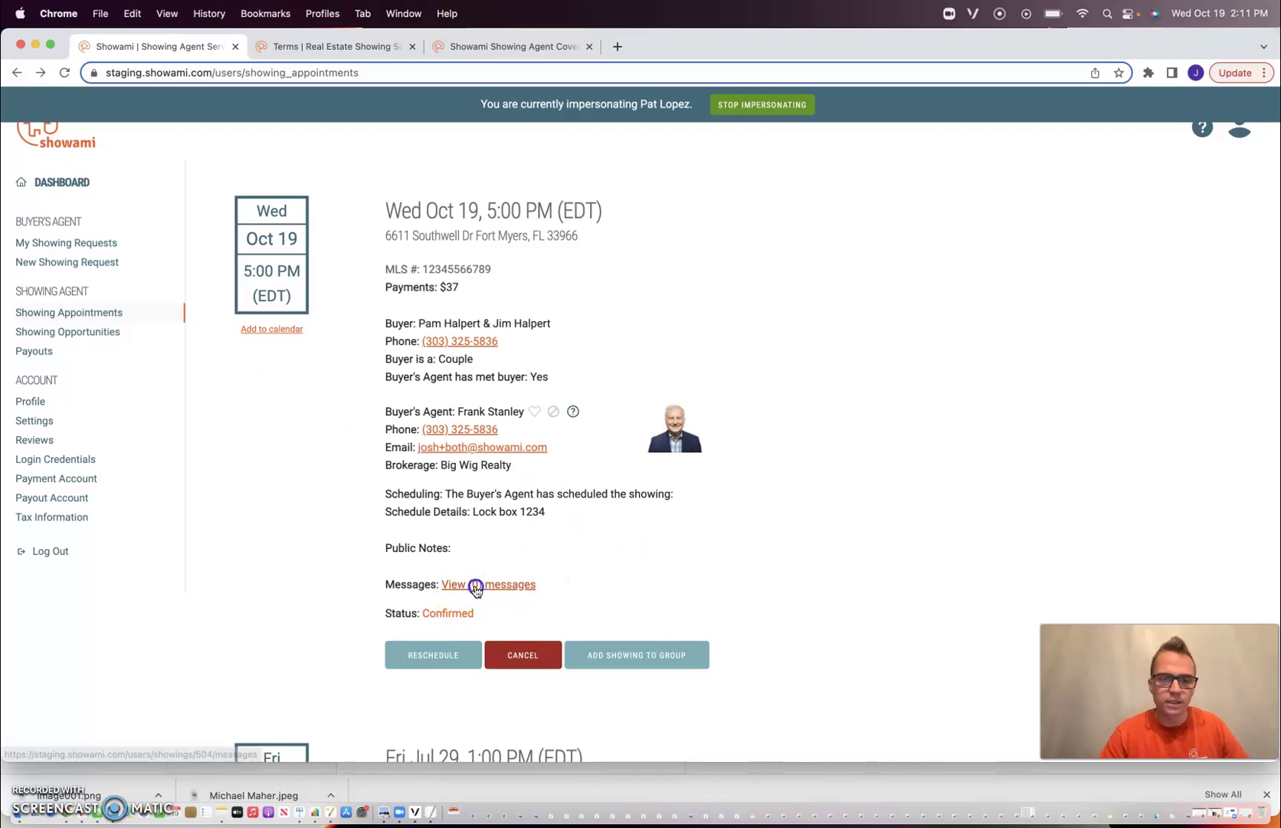
{"action": "left_click", "coordinate": [496, 466]}
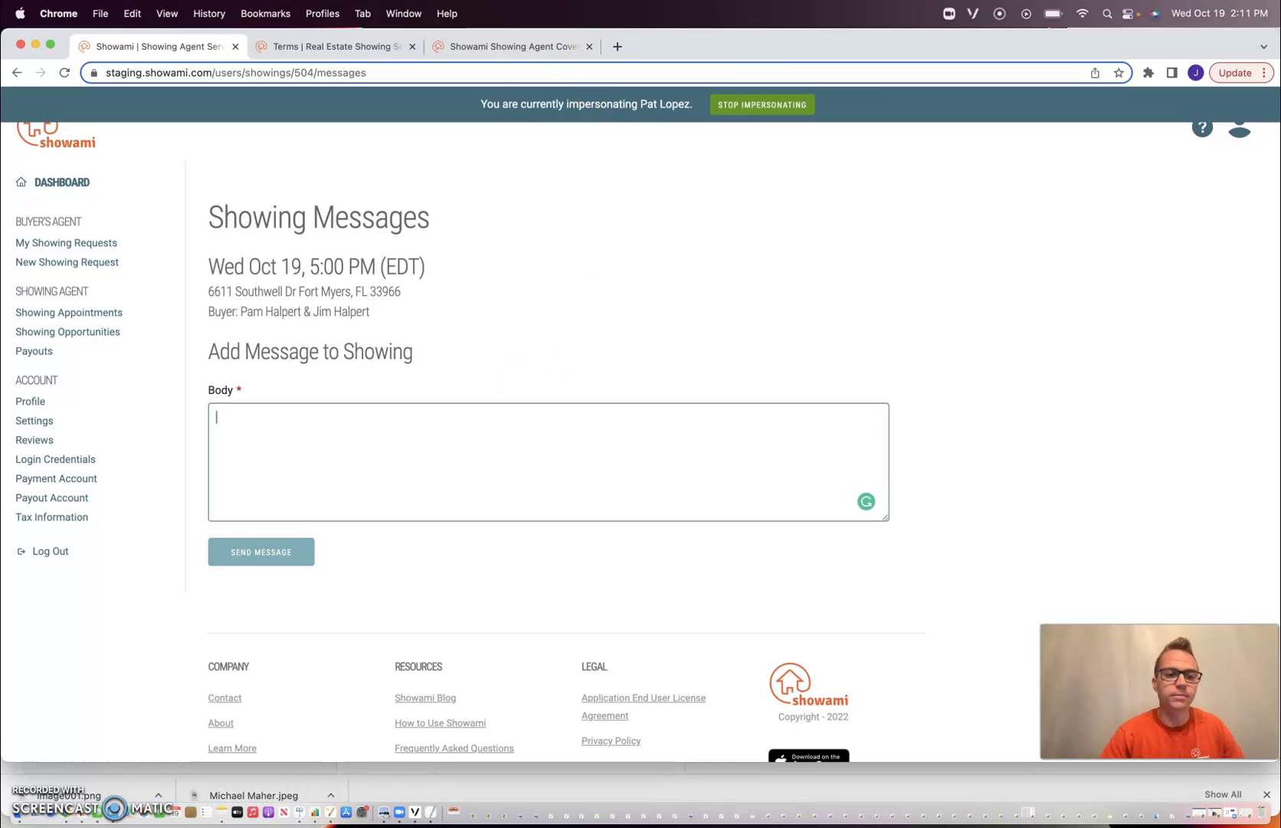
{"action": "left_click", "coordinate": [16, 75]}
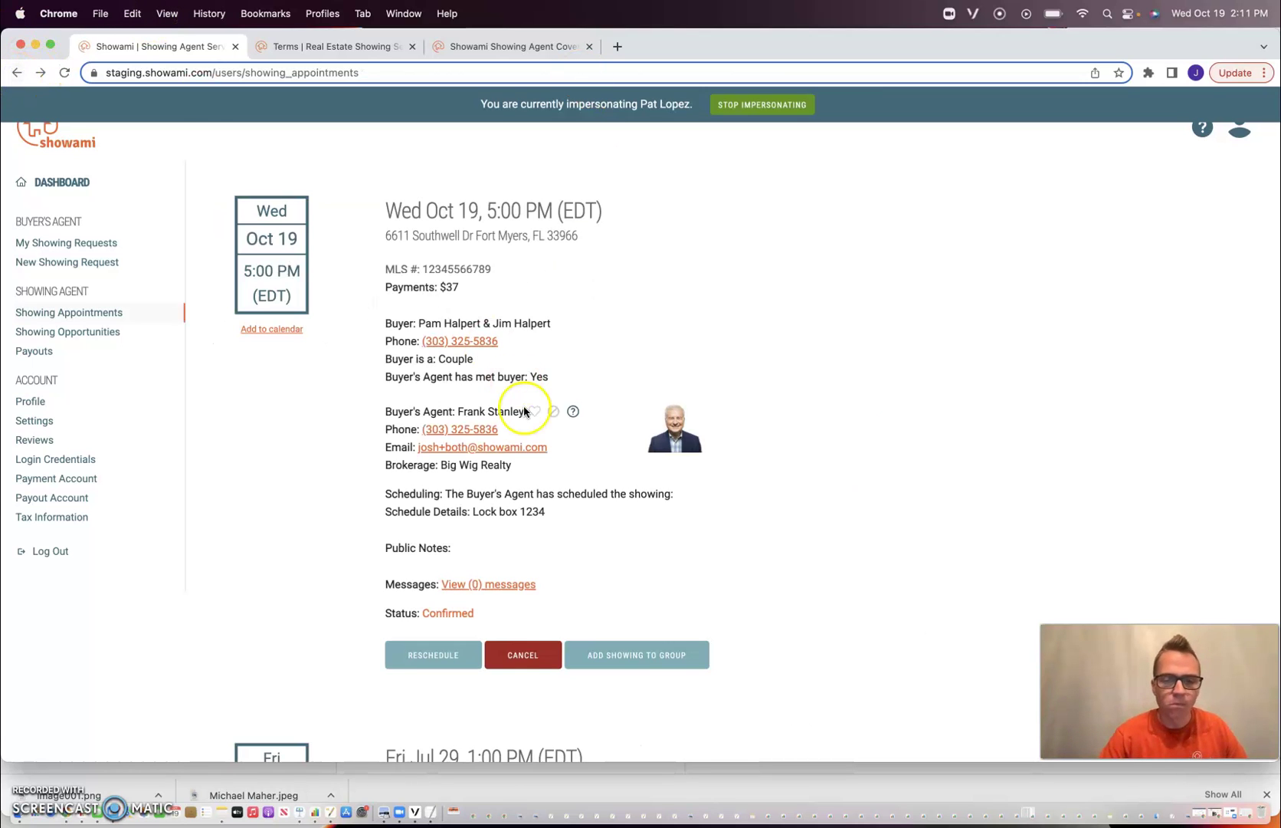
{"action": "scroll", "coordinate": [523, 405], "scroll_direction": "down", "scroll_amount": 5}
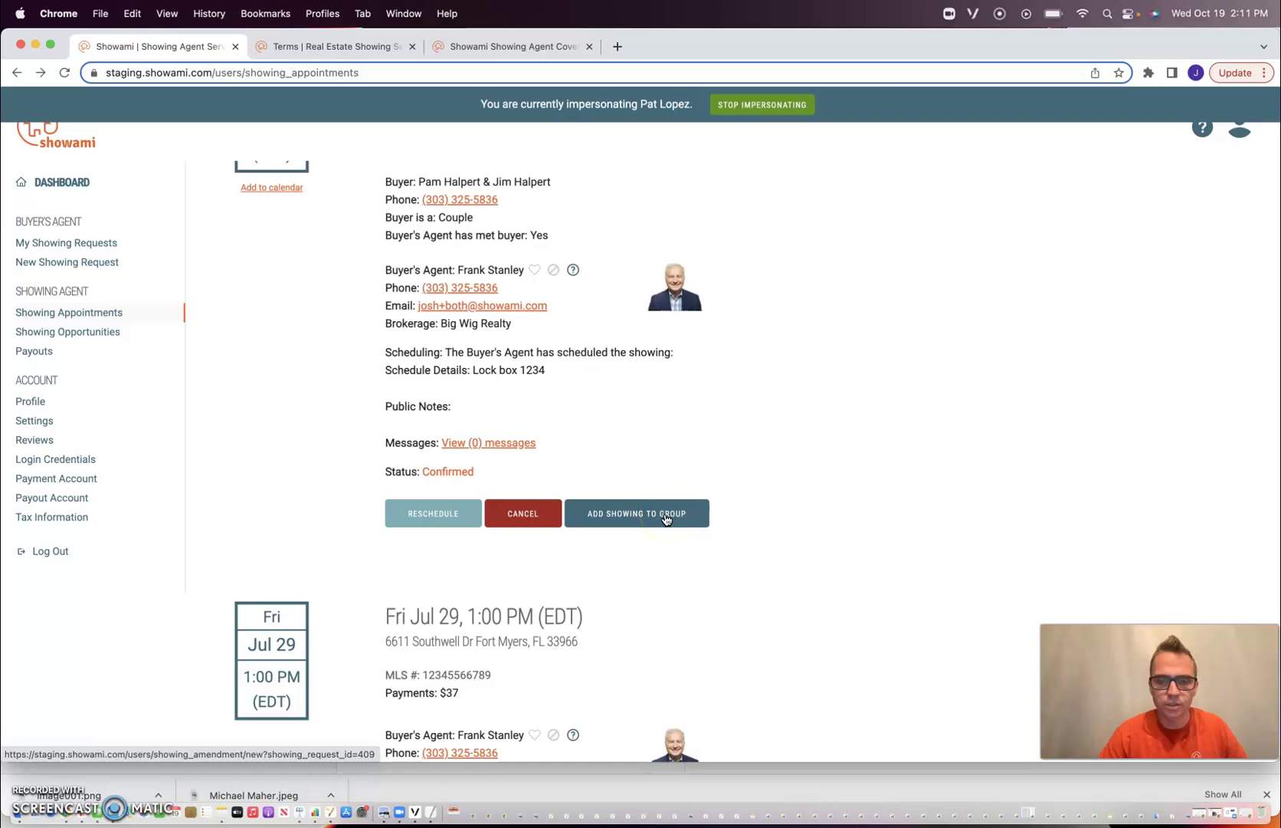
{"action": "scroll", "coordinate": [627, 428], "scroll_direction": "up", "scroll_amount": 5}
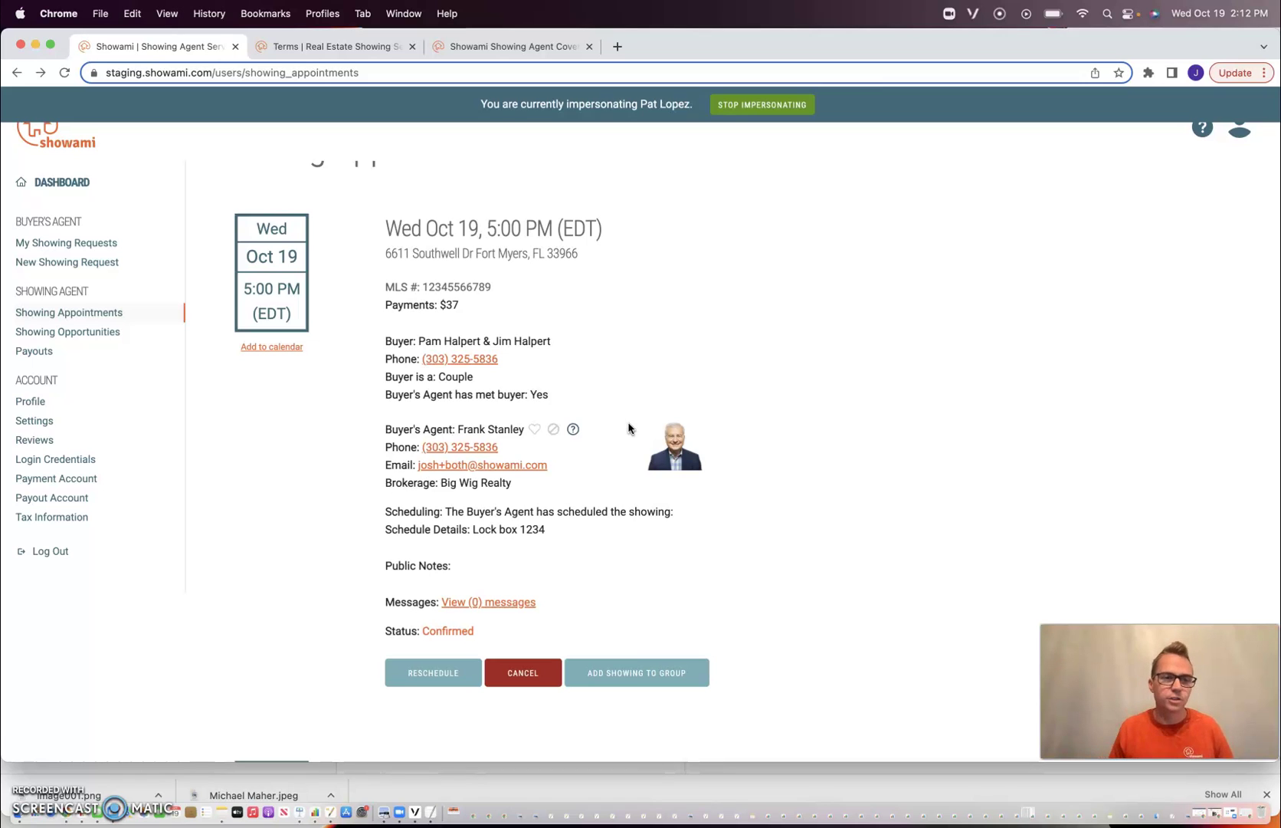
{"action": "left_click", "coordinate": [68, 500]}
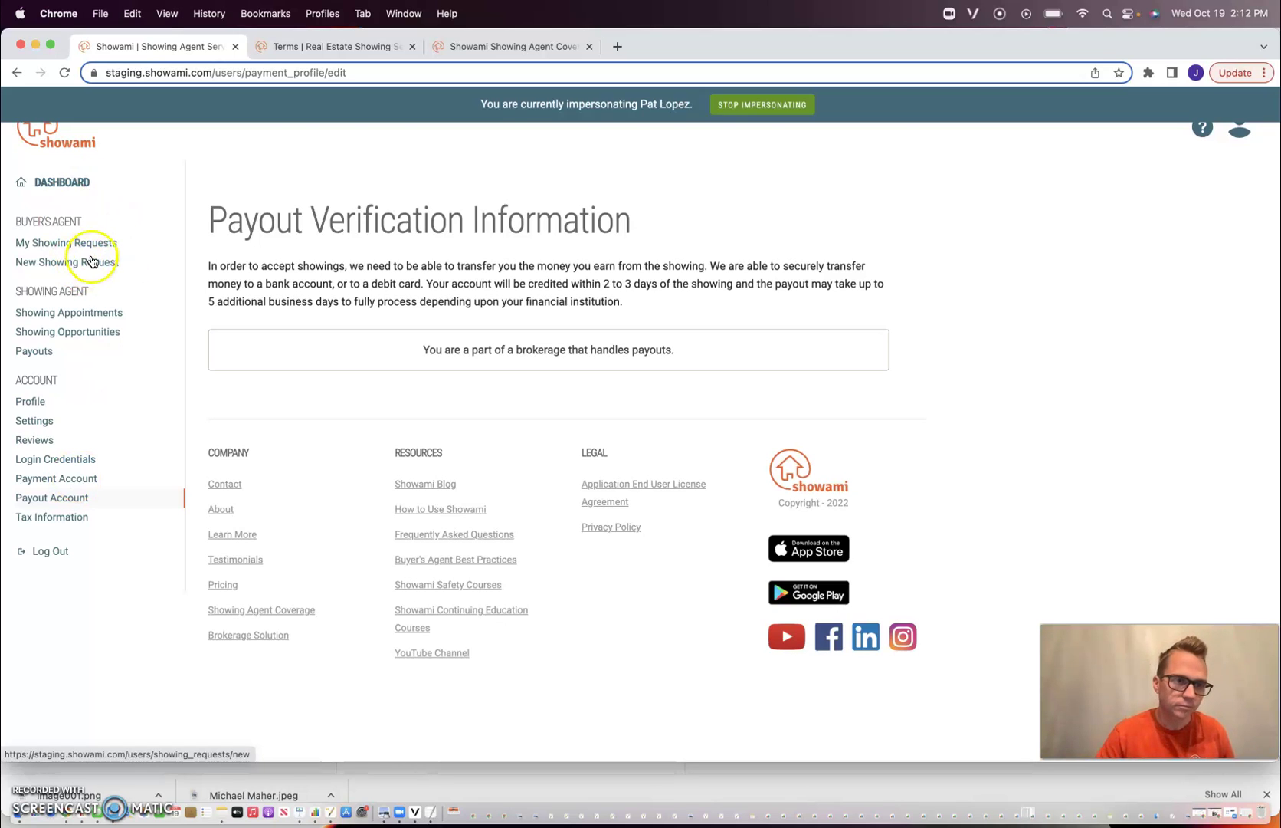
{"action": "left_click", "coordinate": [89, 315]}
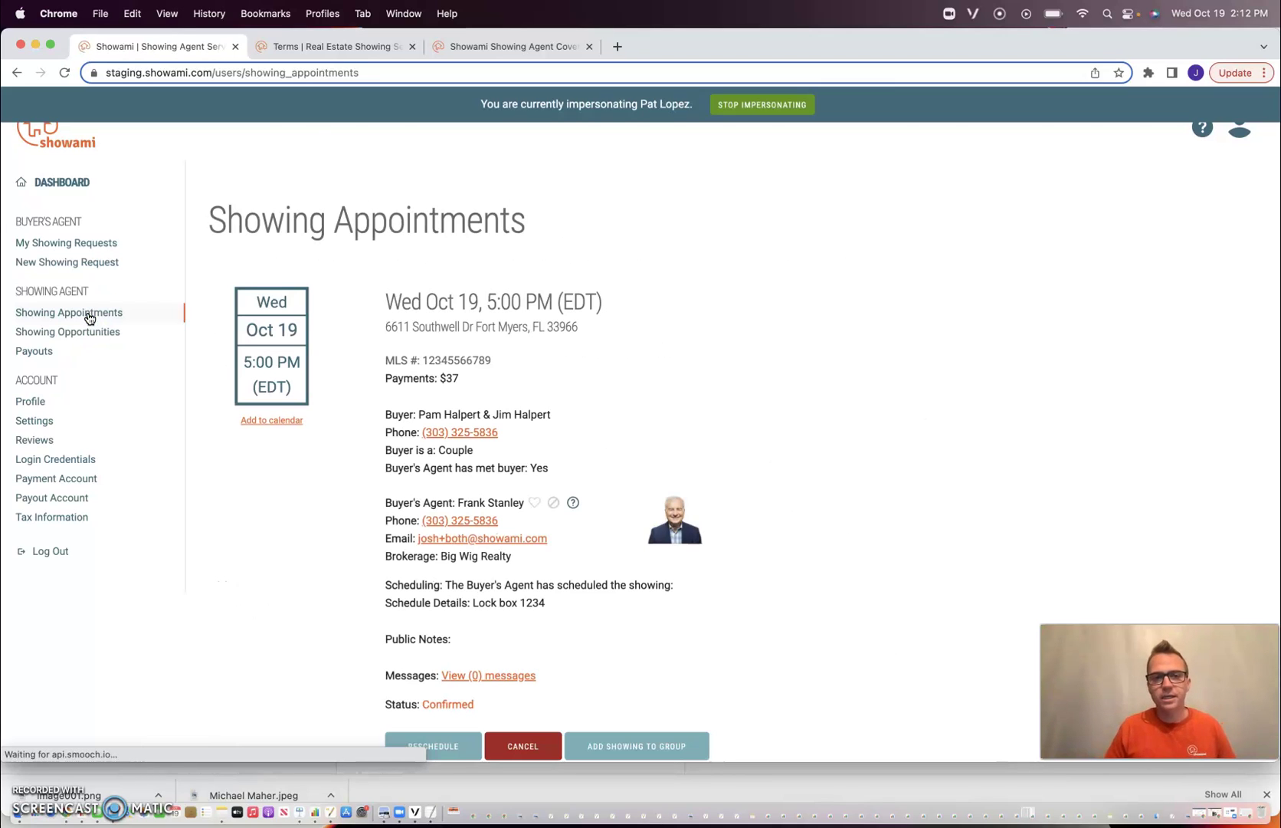
{"action": "scroll", "coordinate": [286, 494], "scroll_direction": "down", "scroll_amount": 1}
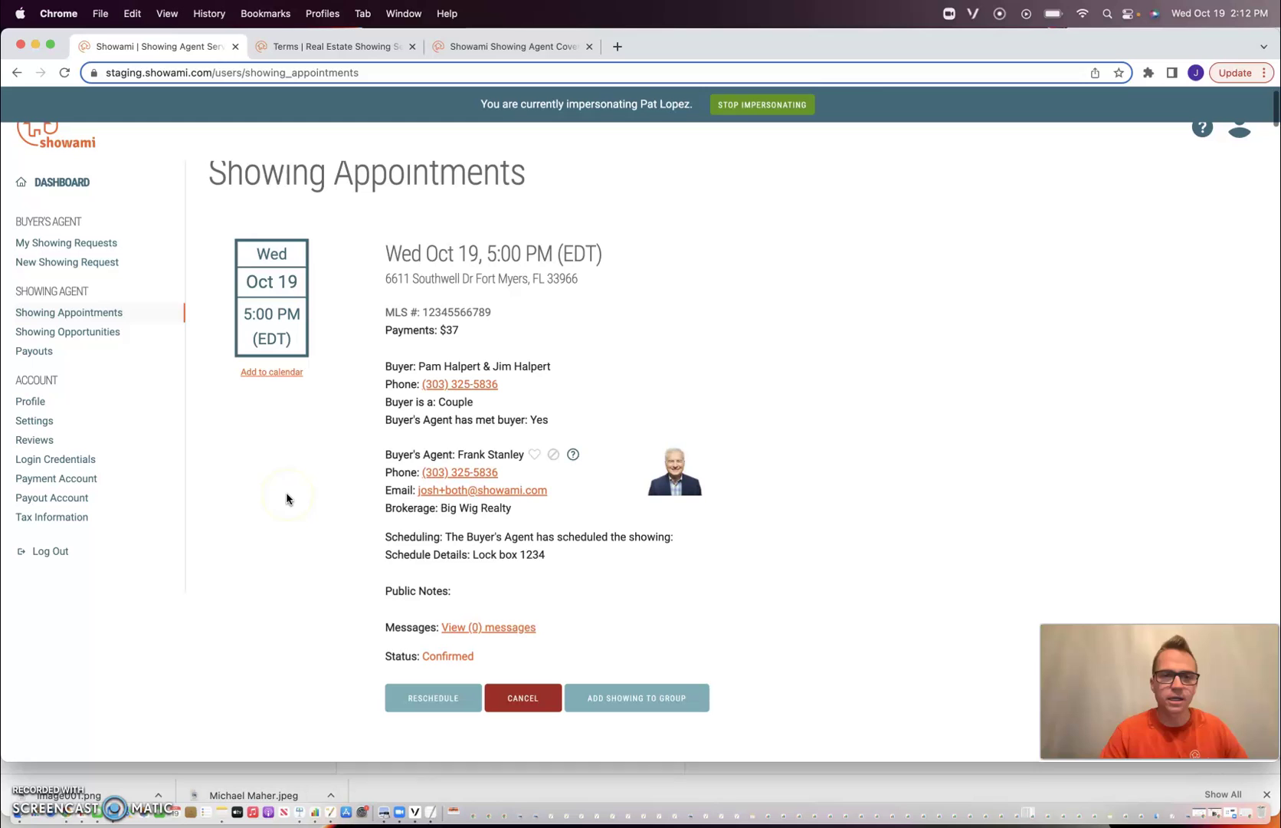
{"action": "scroll", "coordinate": [286, 494], "scroll_direction": "down", "scroll_amount": 1}
{"action": "scroll", "coordinate": [287, 490], "scroll_direction": "up", "scroll_amount": 2}
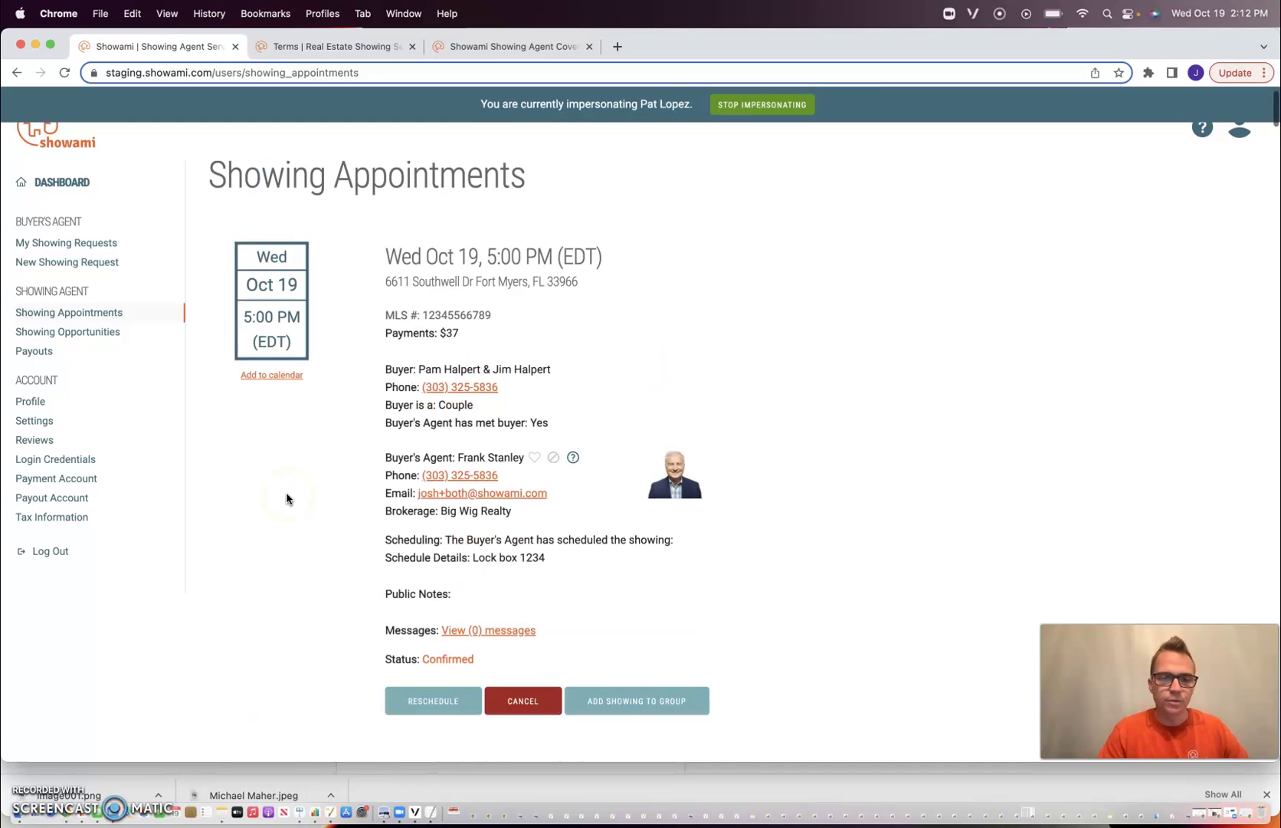
{"action": "left_click", "coordinate": [26, 353]}
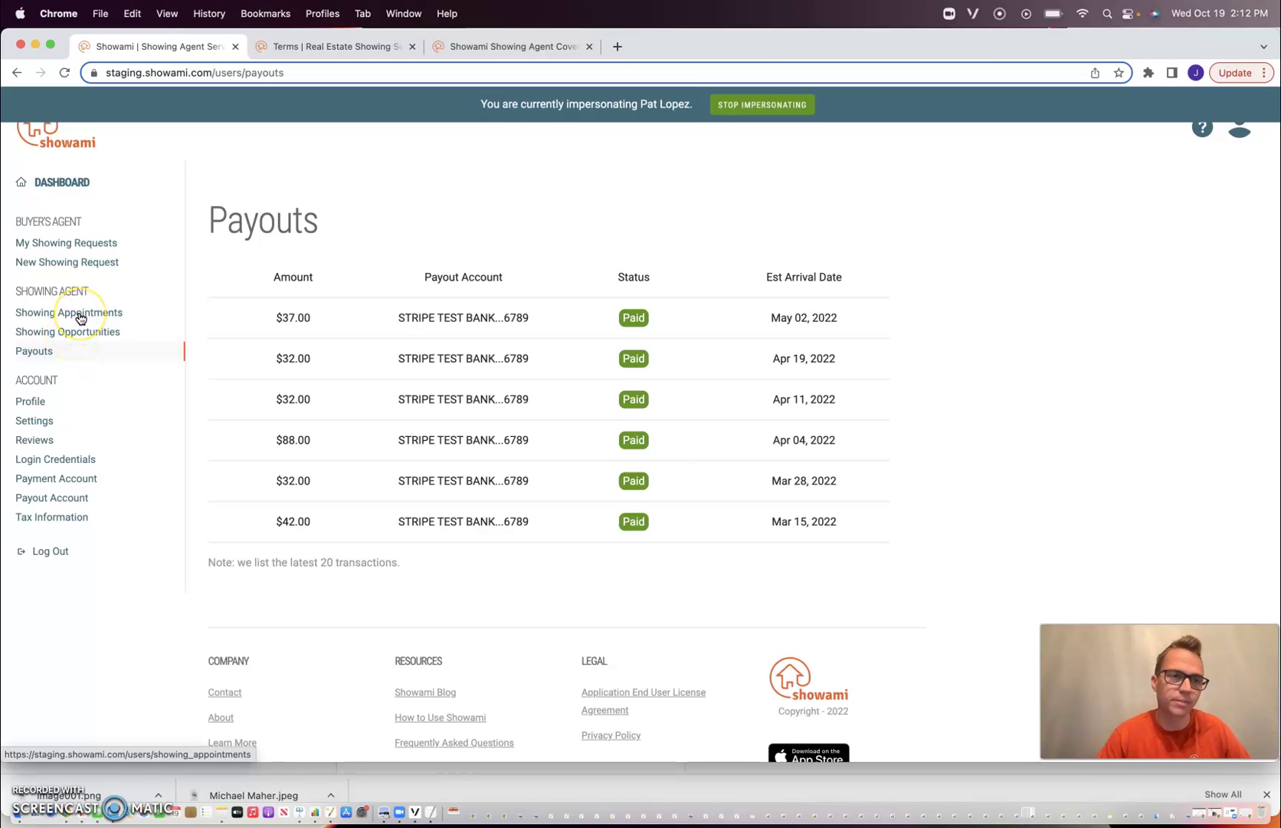
{"action": "left_click", "coordinate": [80, 318]}
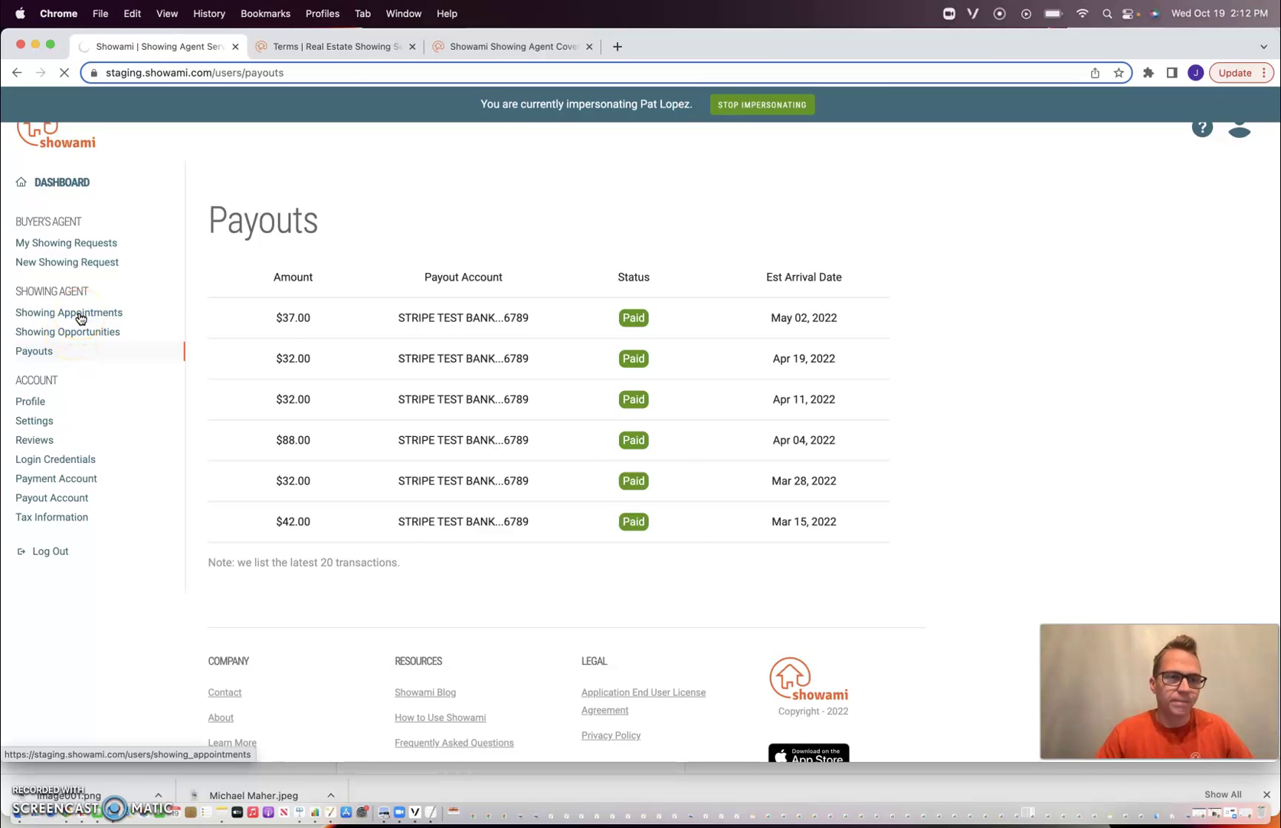